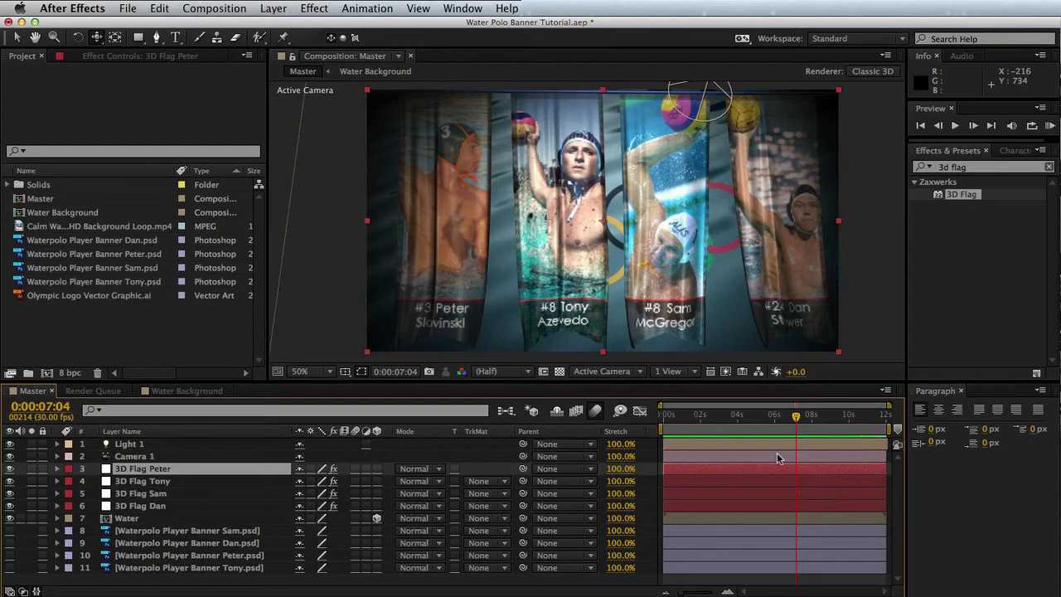
- Preview the finished banner animation in the Master composition at several points in time
mouse_move(796, 417)
left_mouse_down()
mouse_move(673, 437)
mouse_move(792, 427)
left_mouse_up()
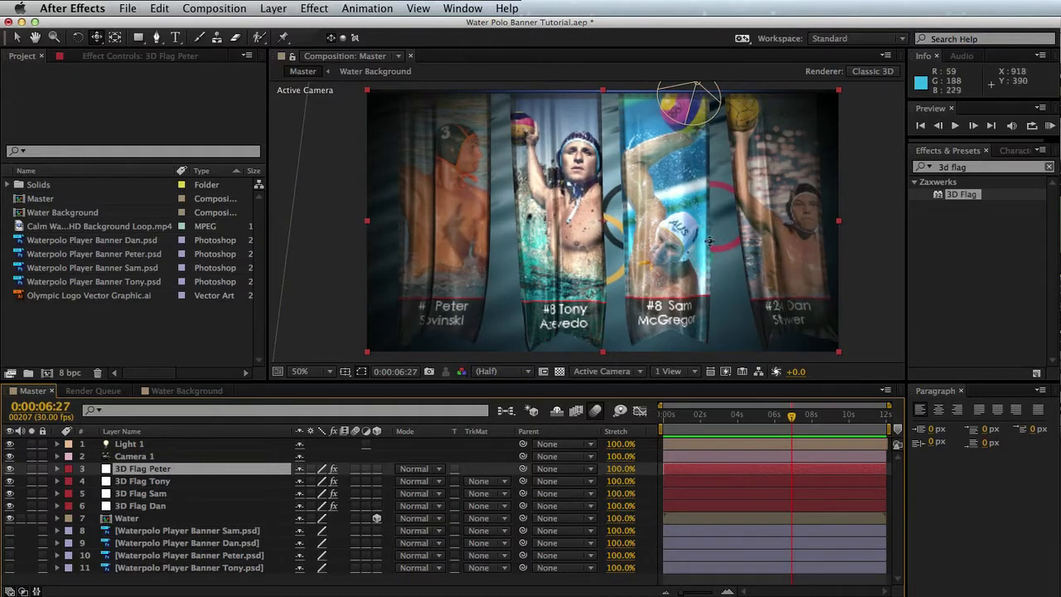
left_click_drag(794, 419, 840, 419)
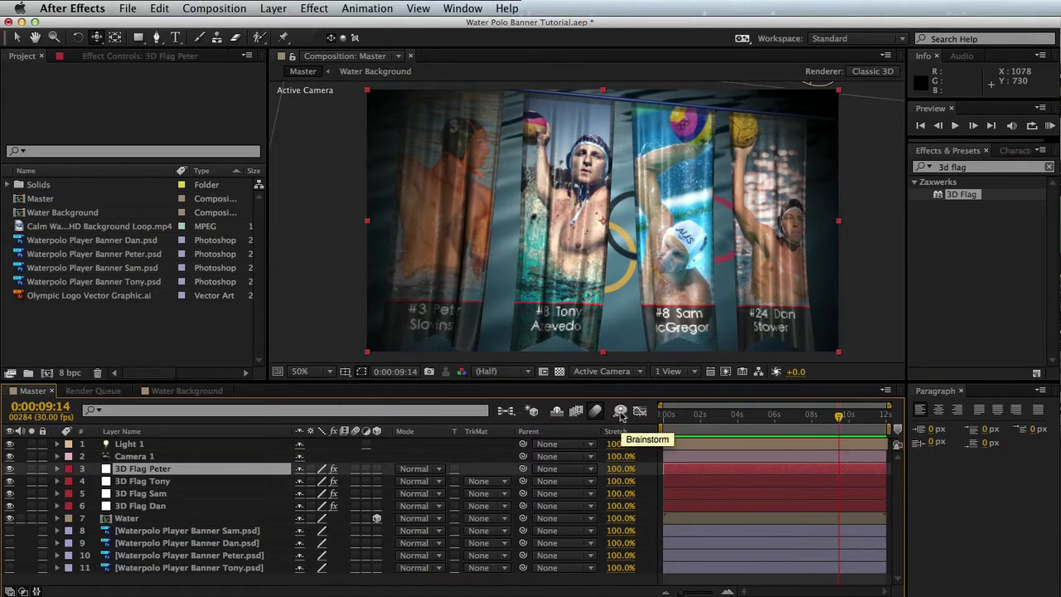
- Create a new composition, Comp 1, with the HDV/HDTV 720 29.97 preset at 1280 x 720 and a duration of 0;00;12;01
left_click(214, 8)
left_click(216, 27)
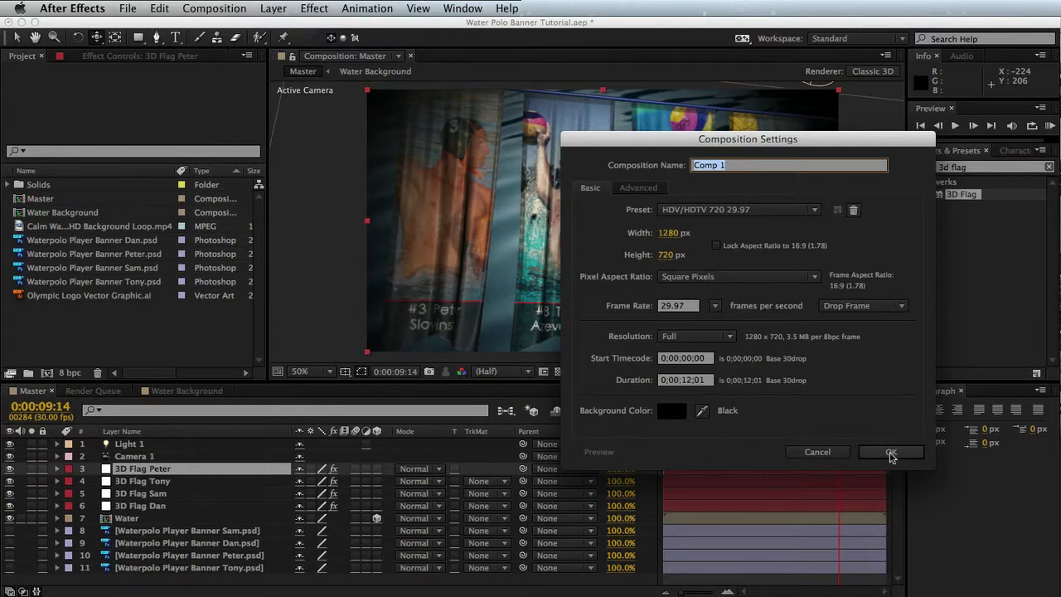
left_click(891, 452)
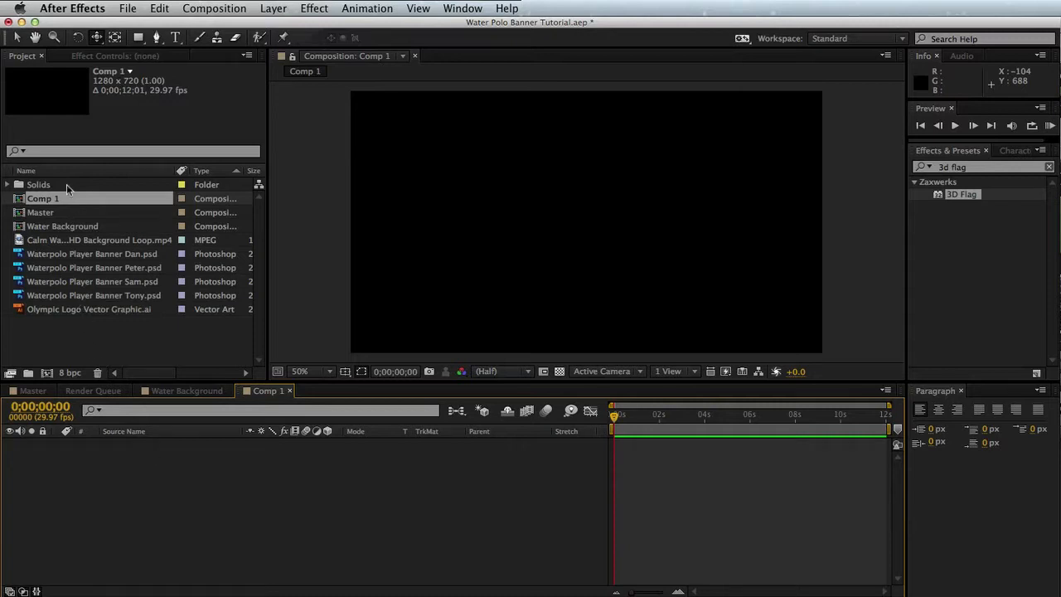
- Add the Water Background composition and the four Waterpolo Player Banner PSD files to Comp 1 as layers
left_click(49, 225)
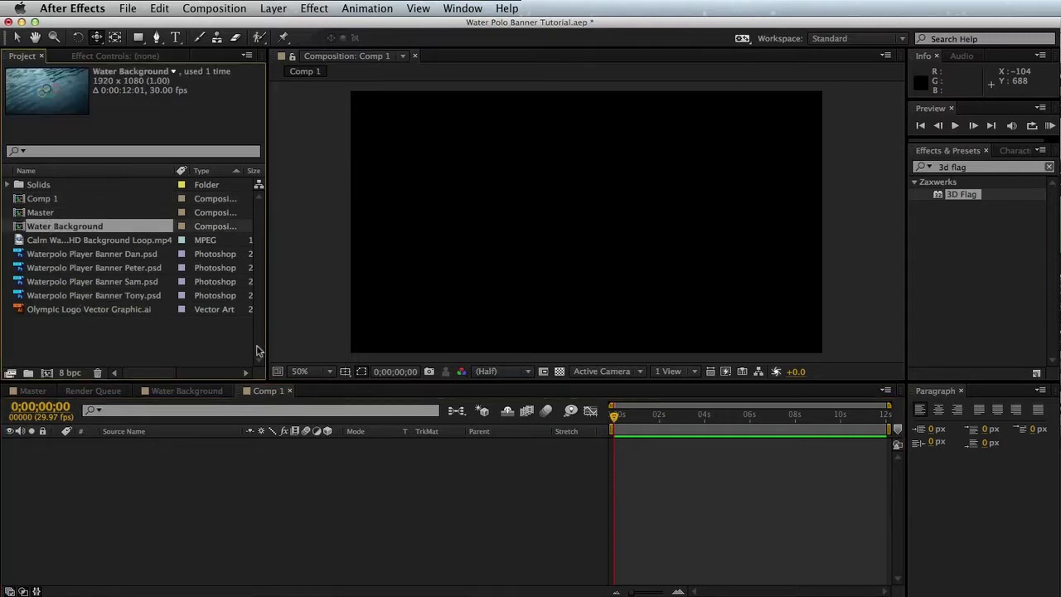
left_click(71, 254, "super")
left_click(73, 268, "super")
left_click(75, 281, "super")
left_click(79, 296, "super")
left_click_drag(80, 296, 178, 487)
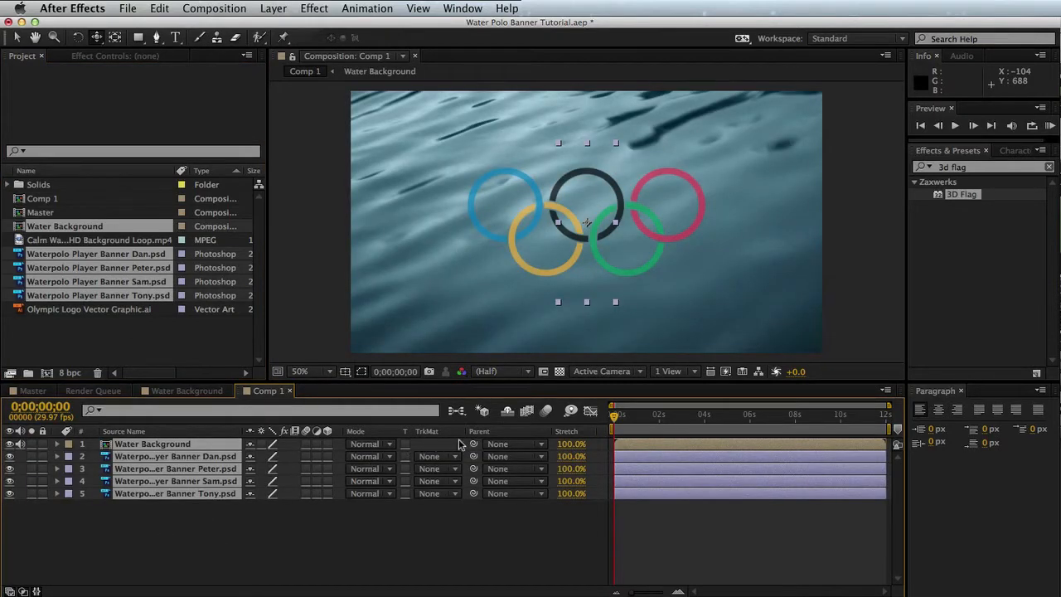
- Make only the Water Background layer 3D, leaving the four banner layers 2D
left_click(327, 444)
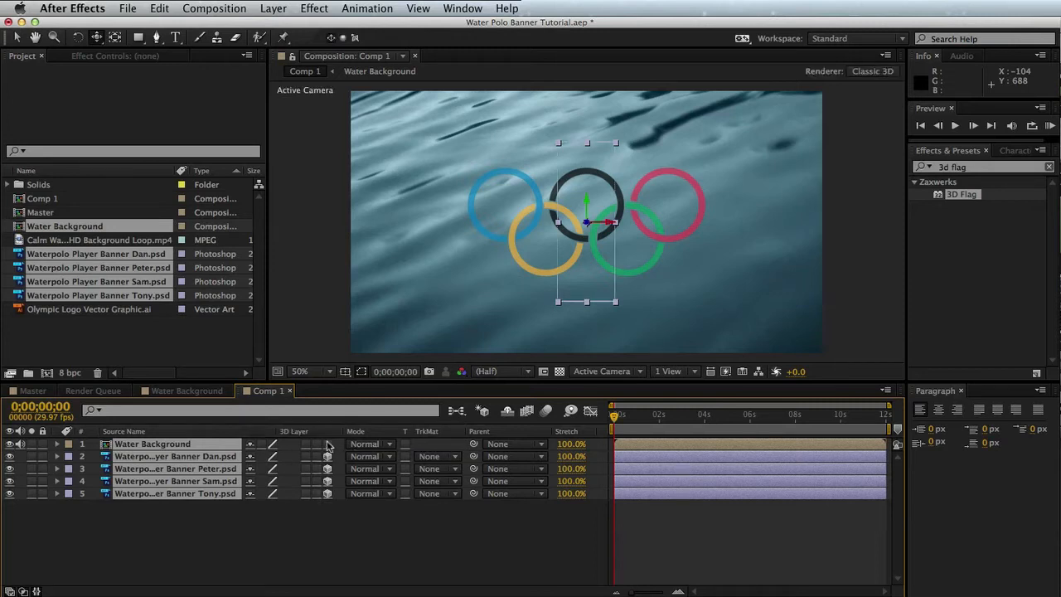
left_click(327, 444)
left_click(337, 550)
left_click(328, 445)
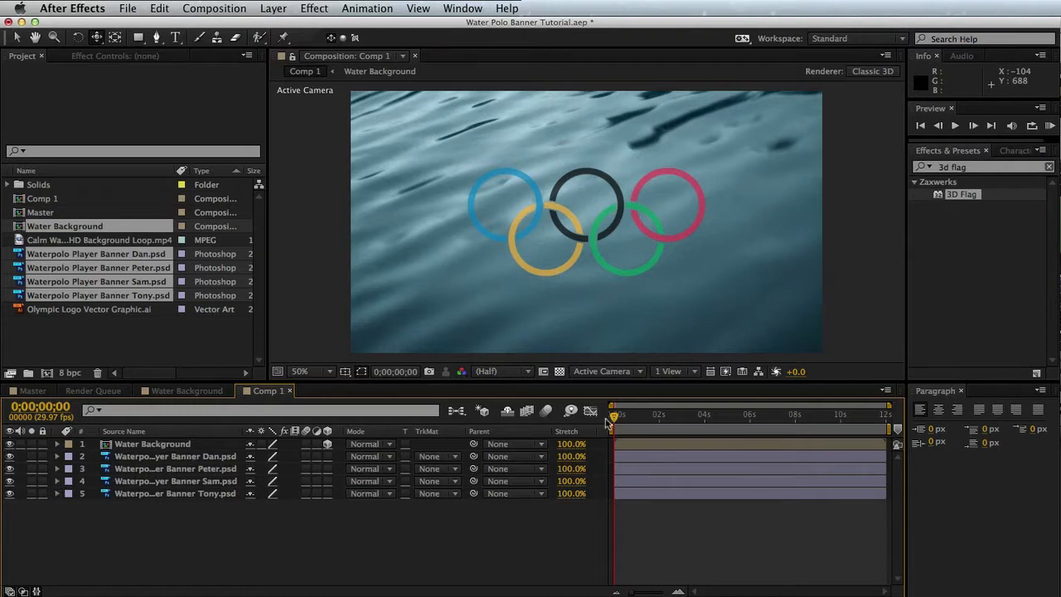
- Move the current time to 0;00;06;25 and hide the Water Background and all four banner layers
left_click_drag(623, 414, 768, 418)
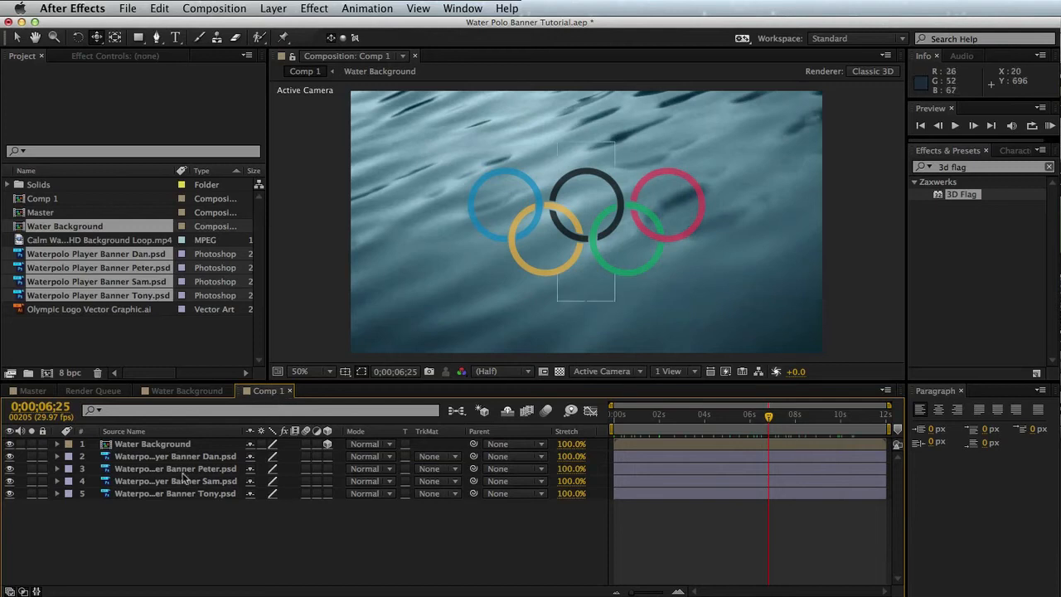
left_click(9, 445)
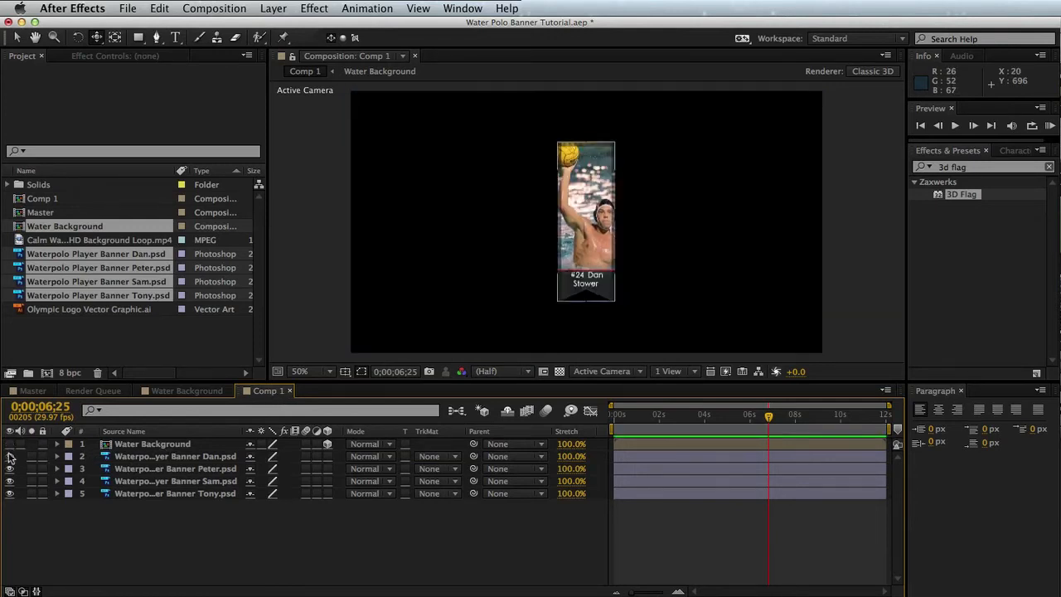
left_click(9, 456)
left_click(9, 456)
left_click(10, 456)
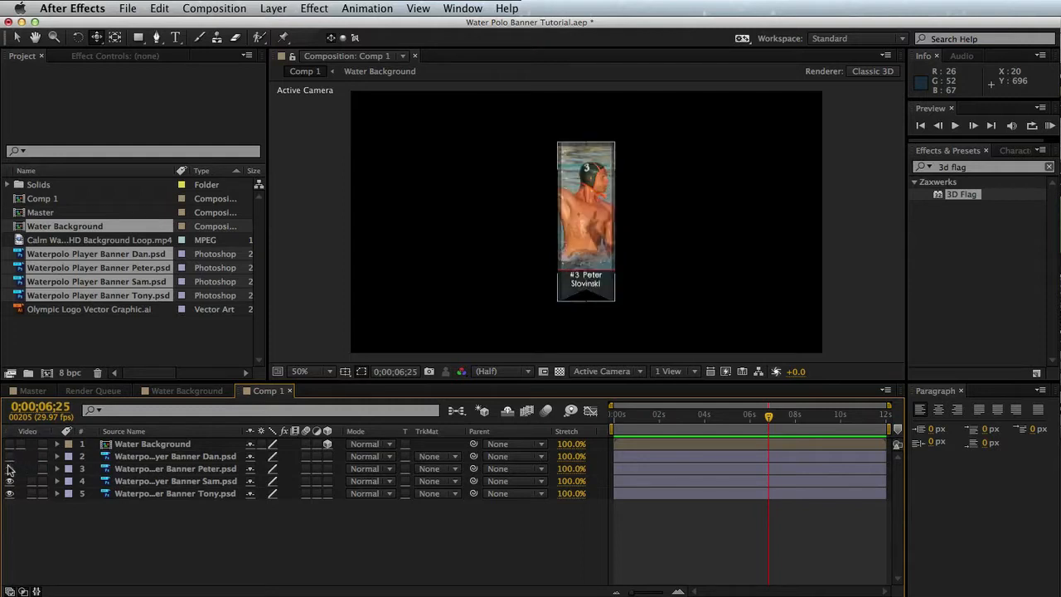
left_click(10, 468)
left_click(9, 481)
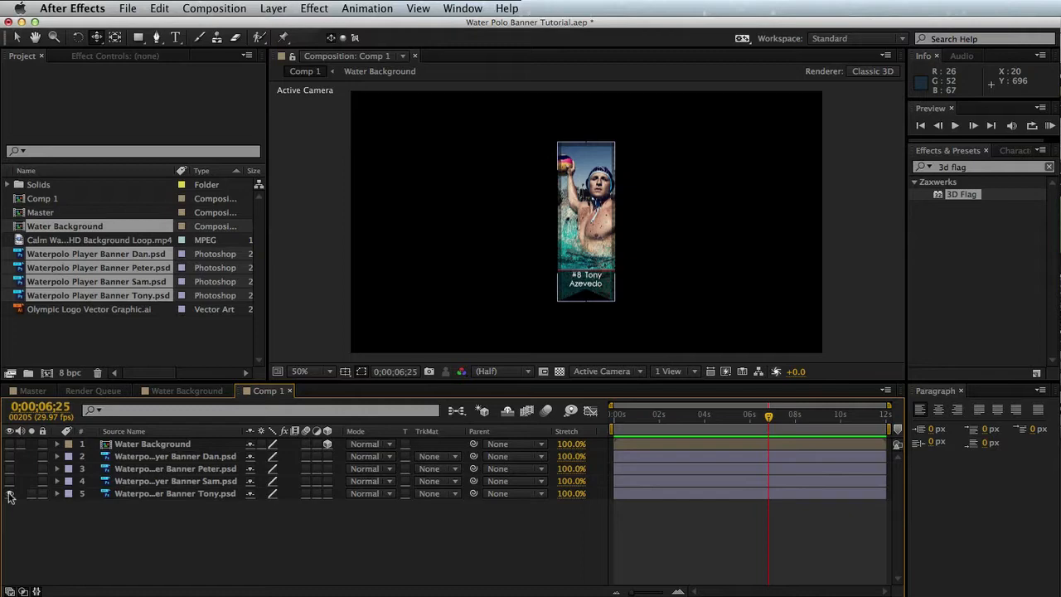
left_click(10, 494)
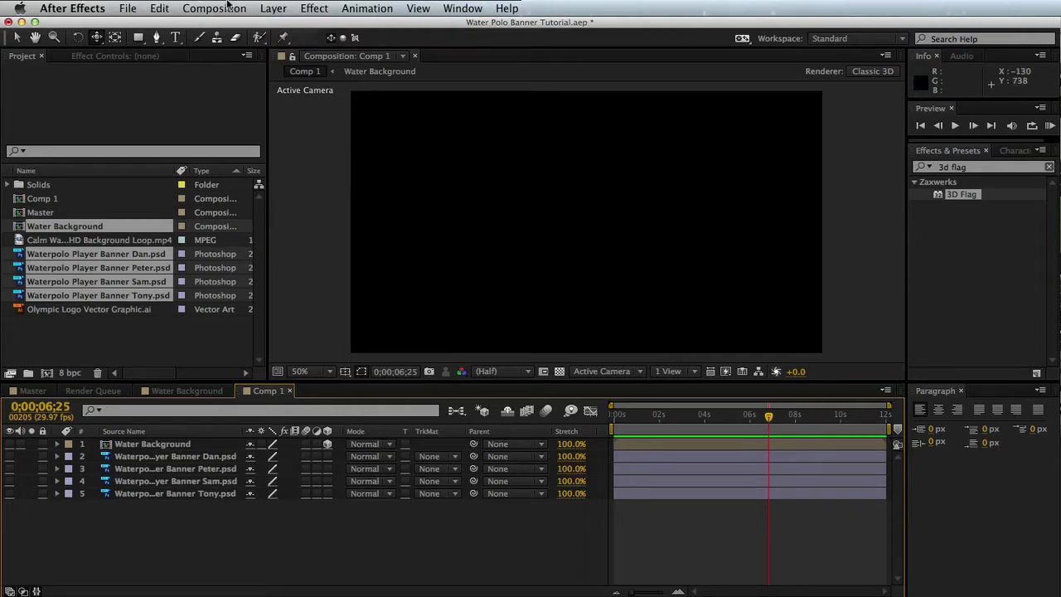
- Create a red solid layer matching the composition size of 1280 x 720 pixels
left_click(273, 9)
mouse_move(287, 26)
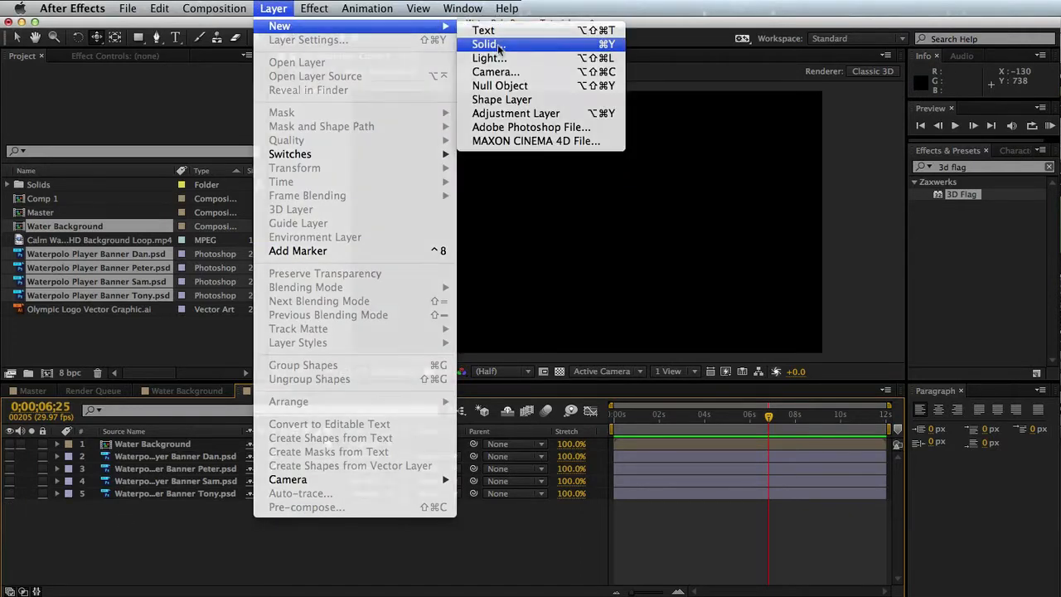
left_click(498, 46)
left_click(730, 354)
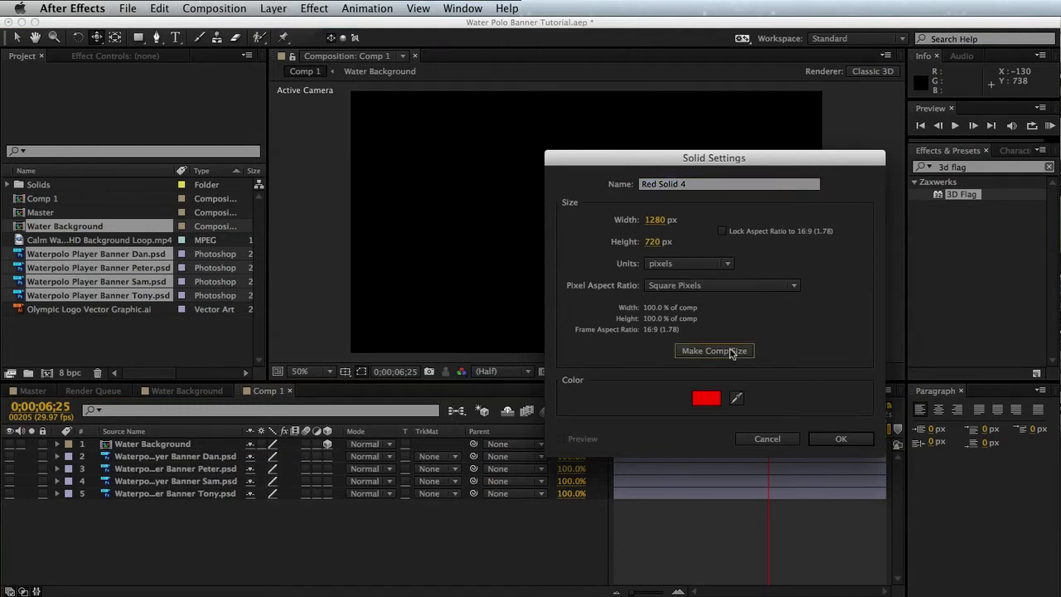
left_click(841, 440)
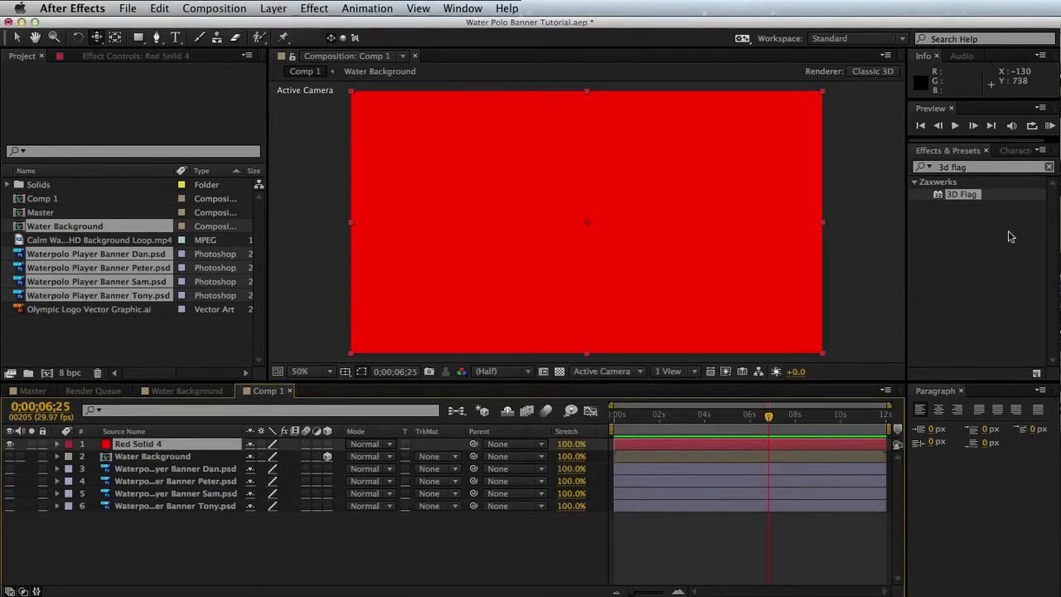
- Apply the 3D Flag effect to the red solid and set its flag image to Waterpolo Player Banner Tony.psd
left_click(972, 168)
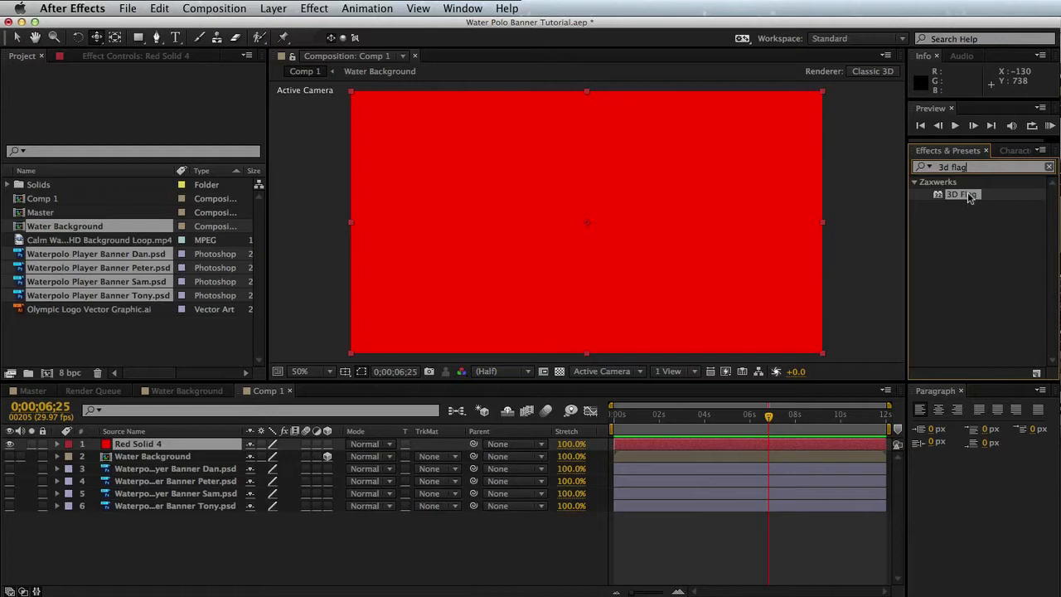
left_click_drag(970, 197, 133, 446)
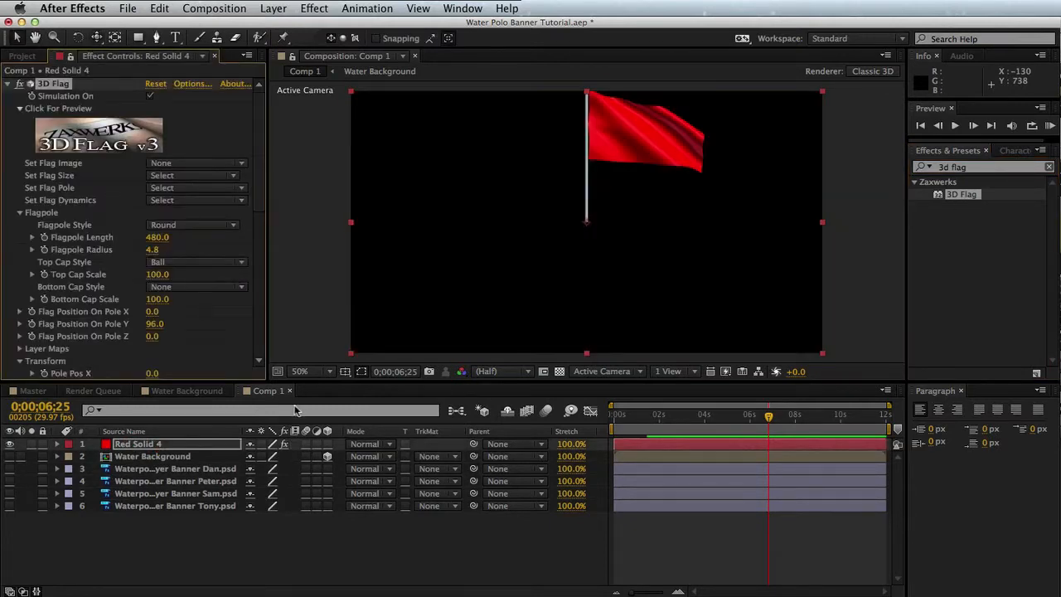
mouse_move(706, 414)
left_mouse_down()
mouse_move(637, 418)
mouse_move(686, 419)
left_mouse_up()
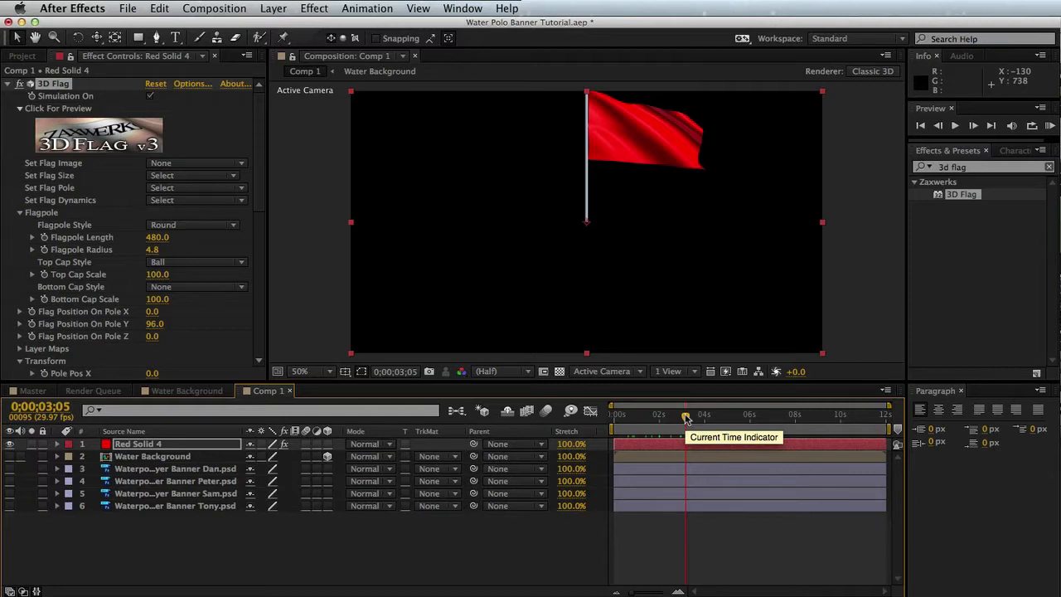
left_click(175, 166)
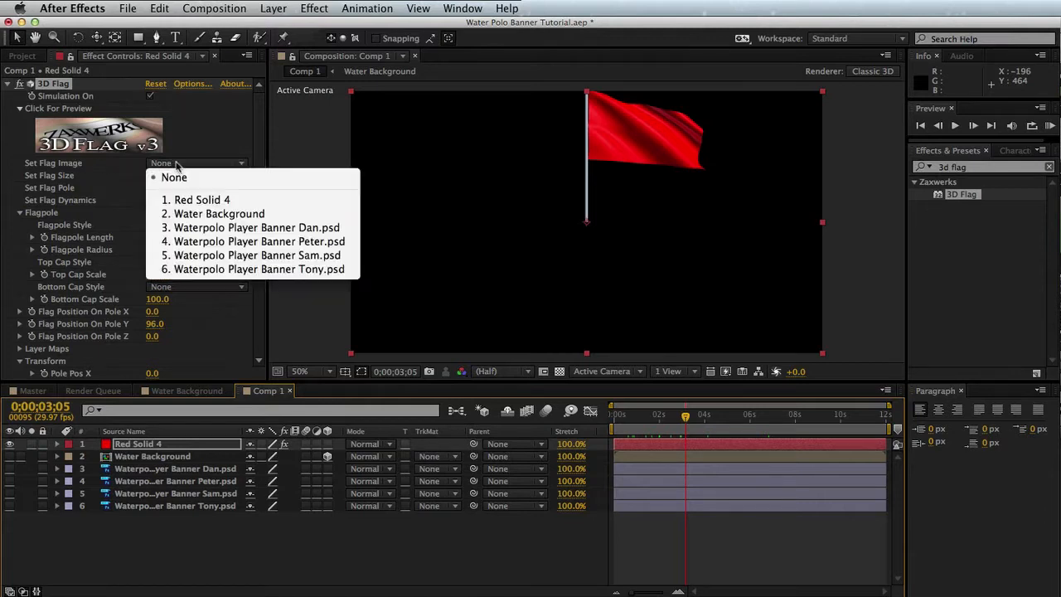
left_click(217, 270)
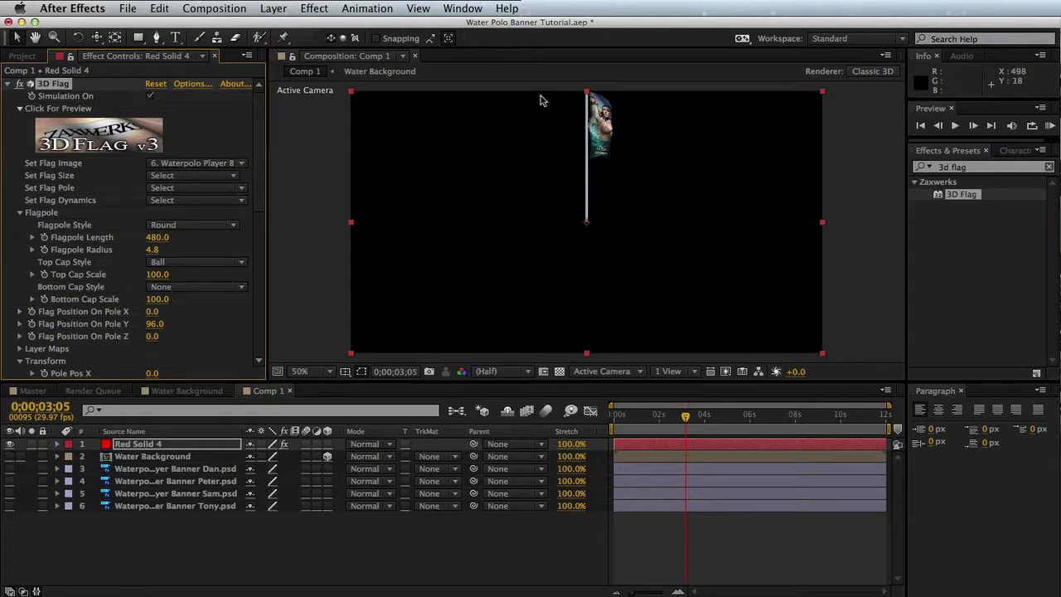
- Open the 3D Flag Set-Up Window and lock the flag along its Top side
left_click(144, 133)
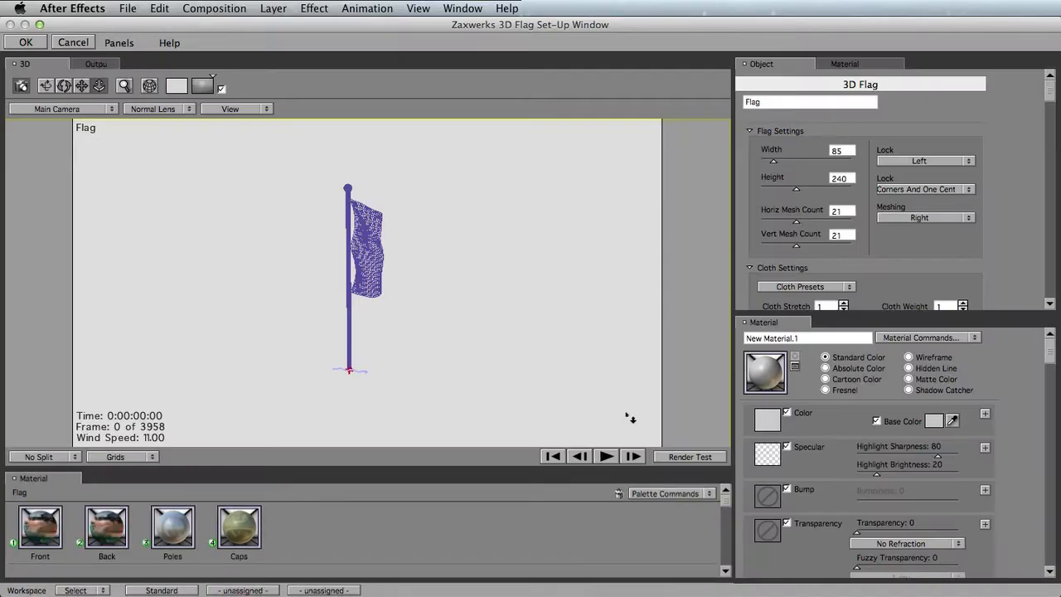
left_click(901, 158)
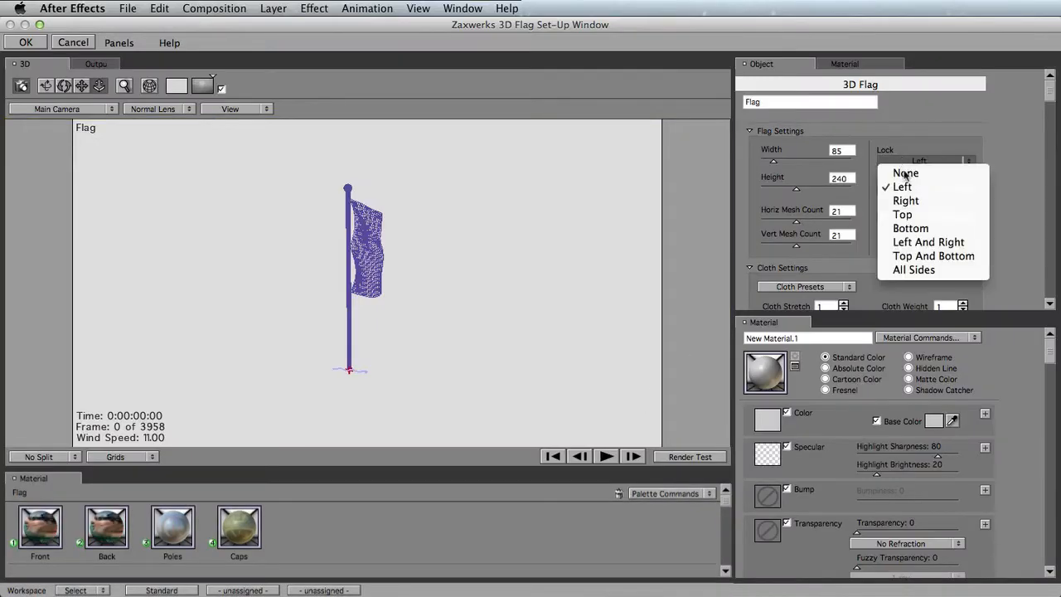
left_click(903, 216)
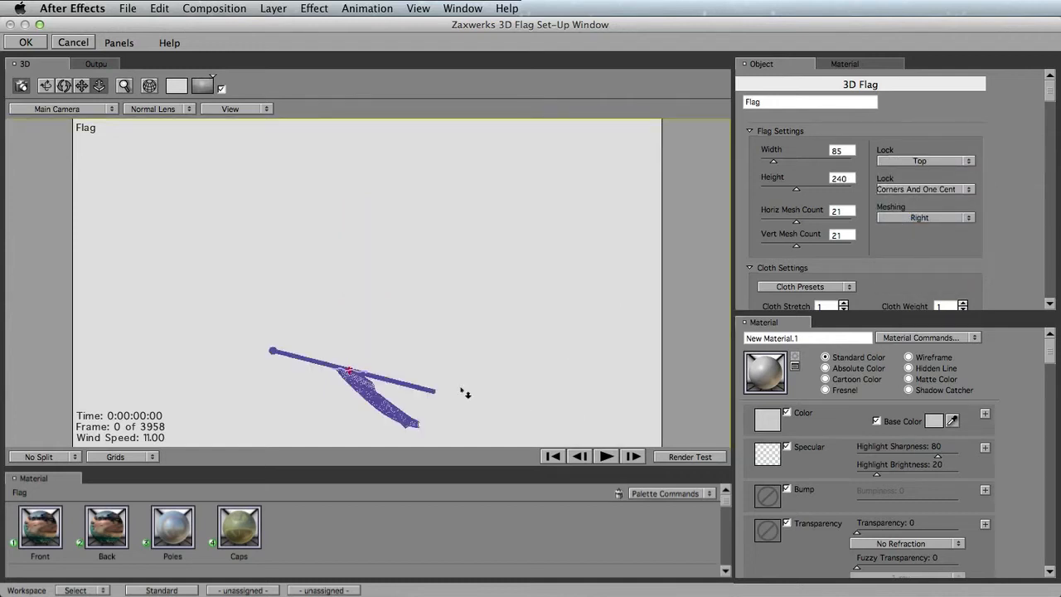
- Display the flag with its textures in the 3D view and play its cloth animation up close
left_click(150, 86)
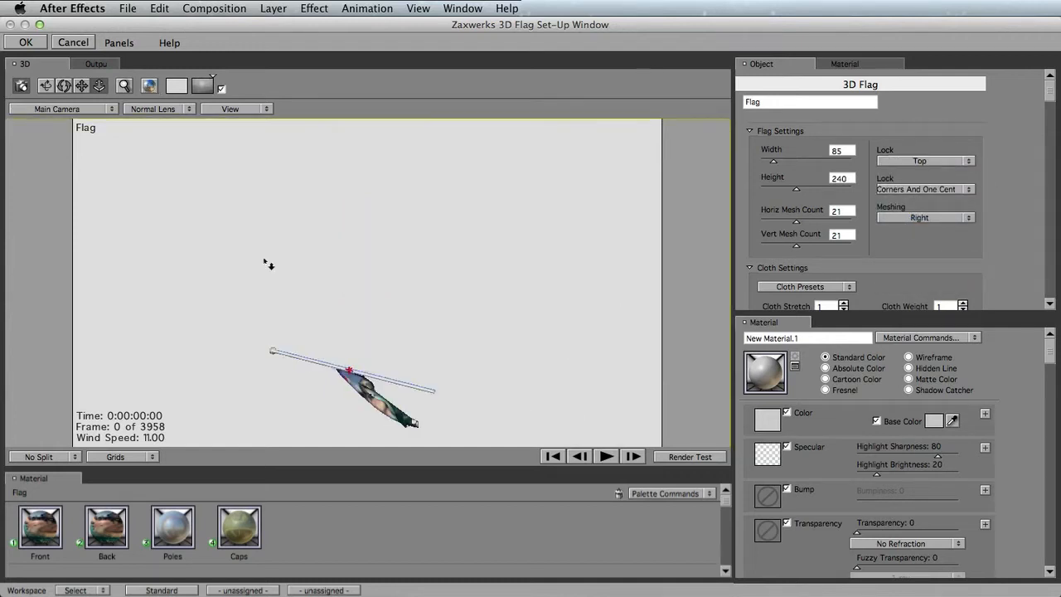
left_click_drag(452, 420, 477, 121)
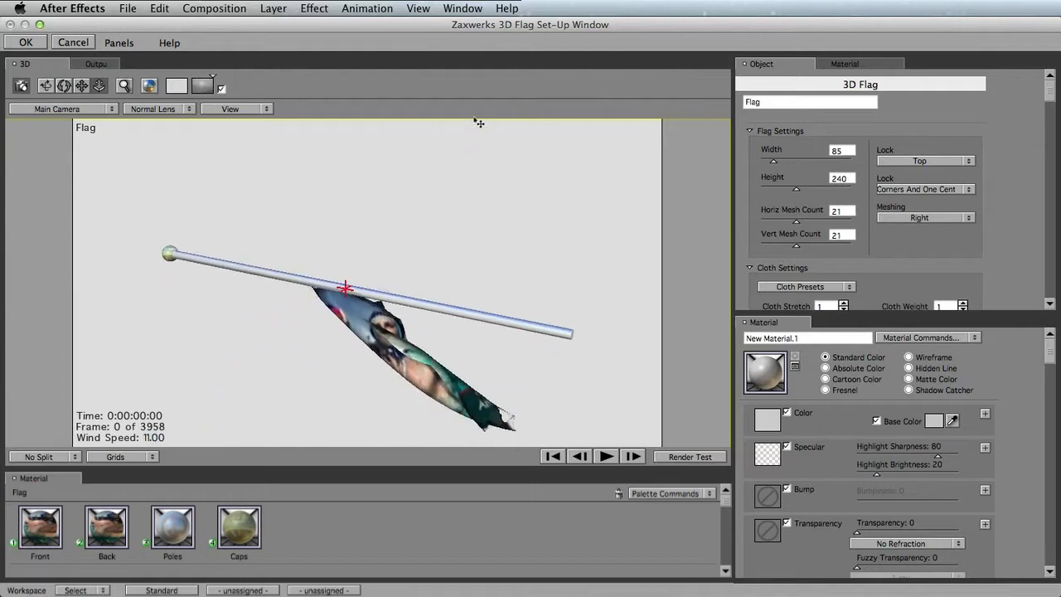
left_click(612, 462)
left_click(607, 456)
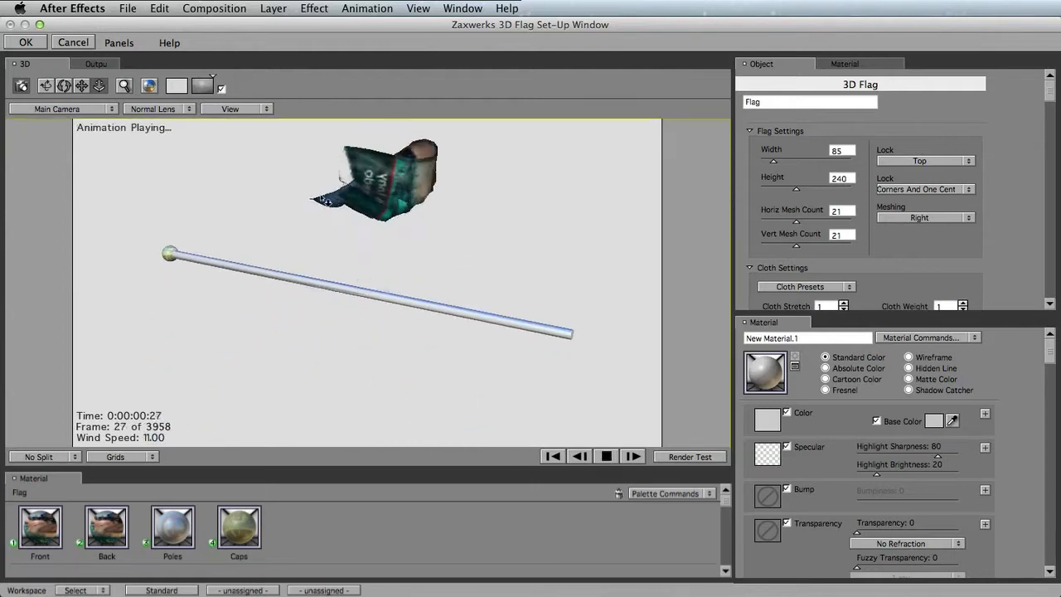
left_click(606, 455)
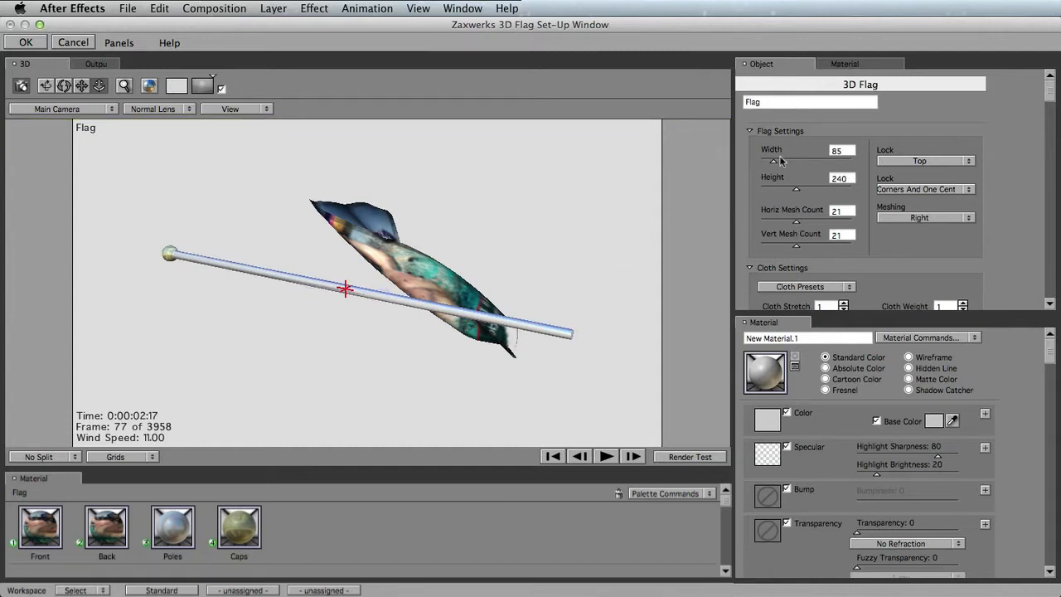
- Set the flag's width to 246 and height to 609, and play the animation to check the larger banner
left_click_drag(773, 164, 829, 189)
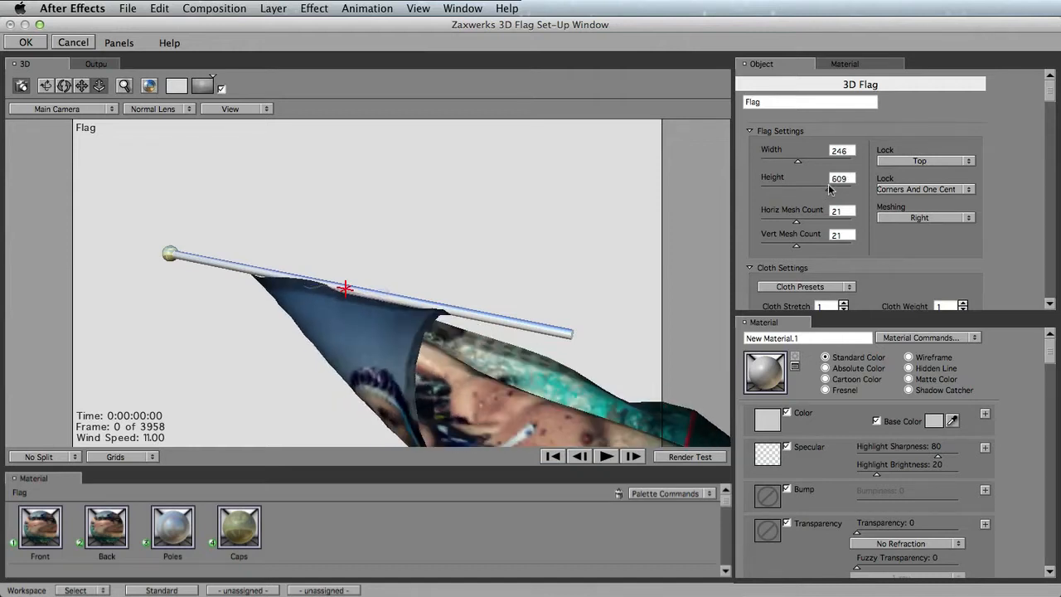
left_click_drag(536, 256, 555, 336)
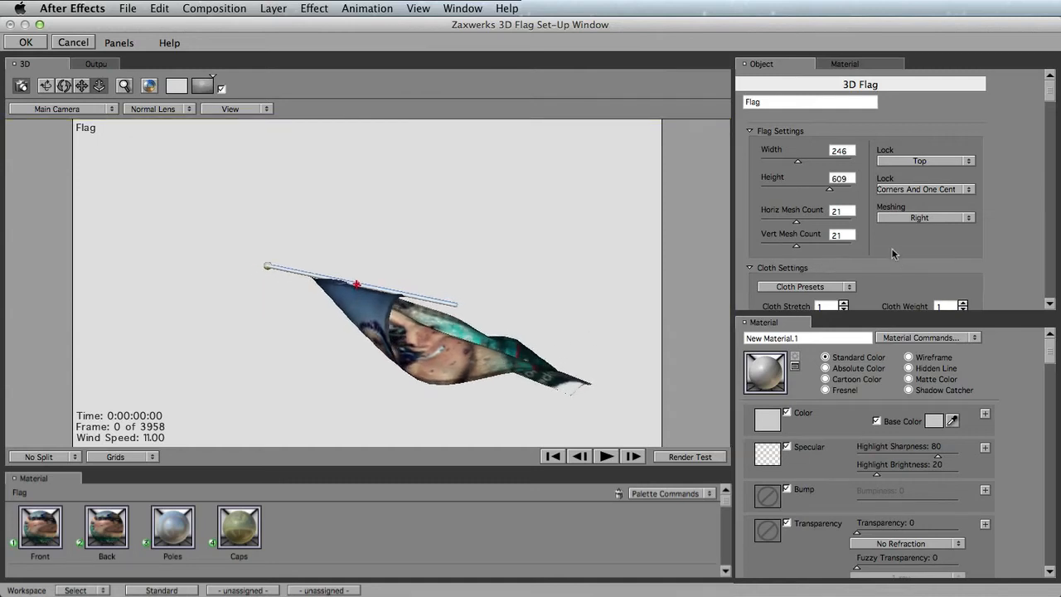
left_click_drag(392, 354, 382, 195)
left_click_drag(386, 321, 397, 306)
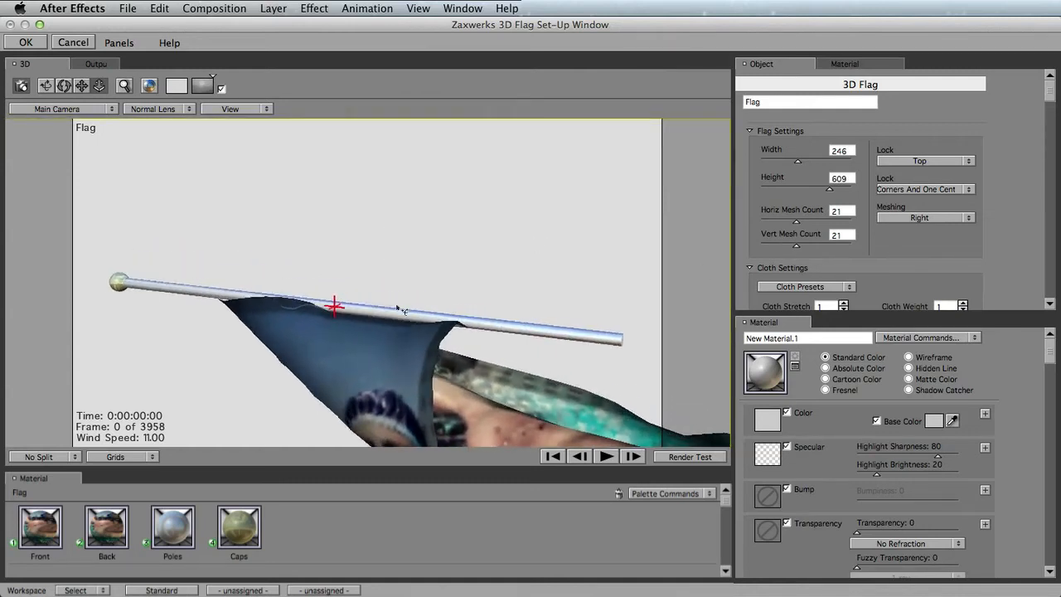
left_click(605, 458)
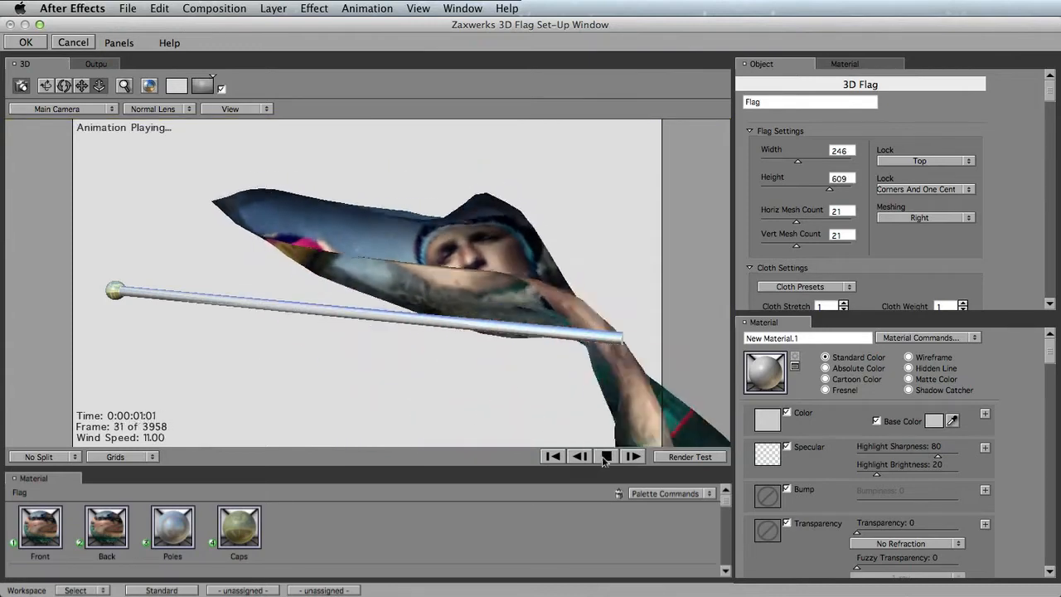
left_click(606, 457)
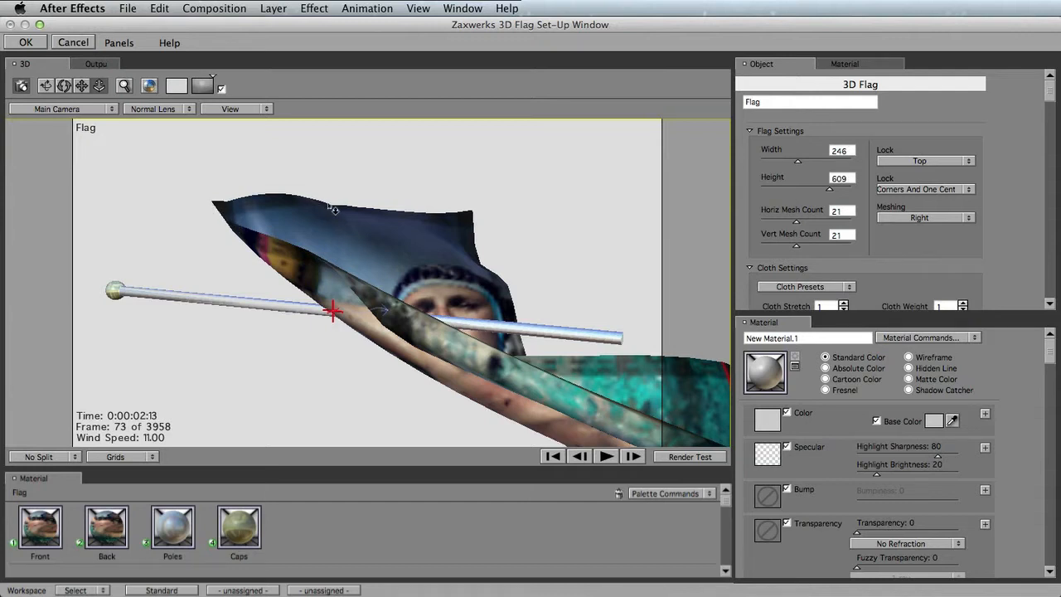
- Change which points of the flag's top side are locked to All Edge Points
left_click(905, 189)
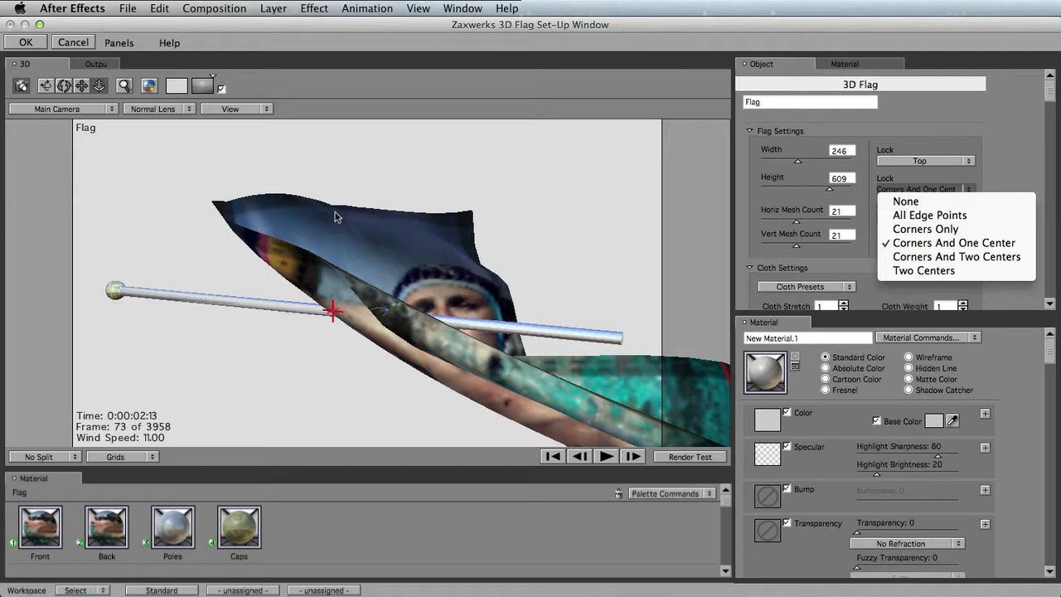
left_click(898, 217)
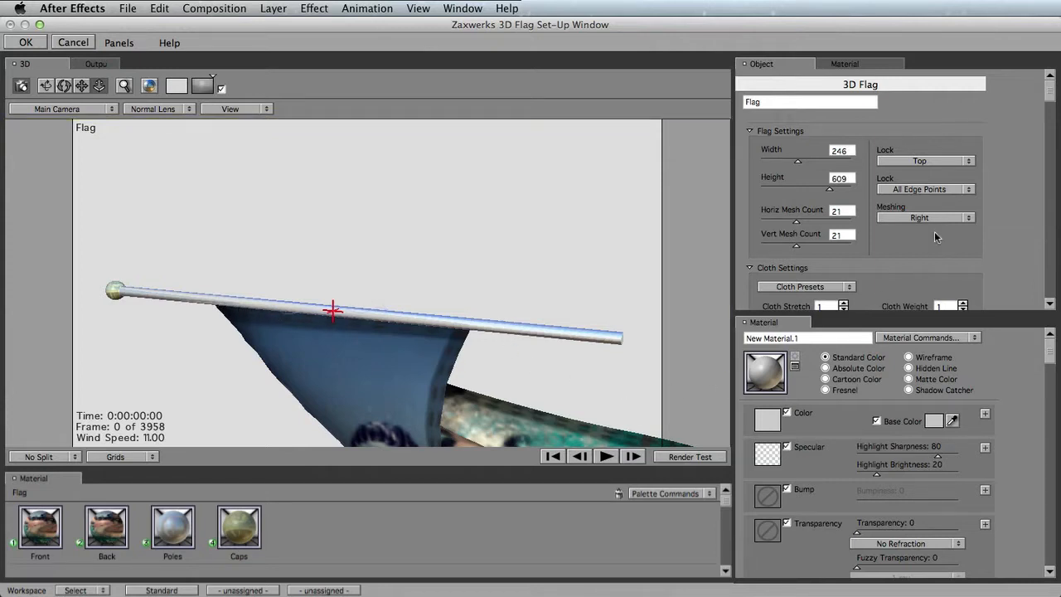
- Try locking the flag's top side at Corners And One Center, and return the lock to All Edge Points
left_click(922, 190)
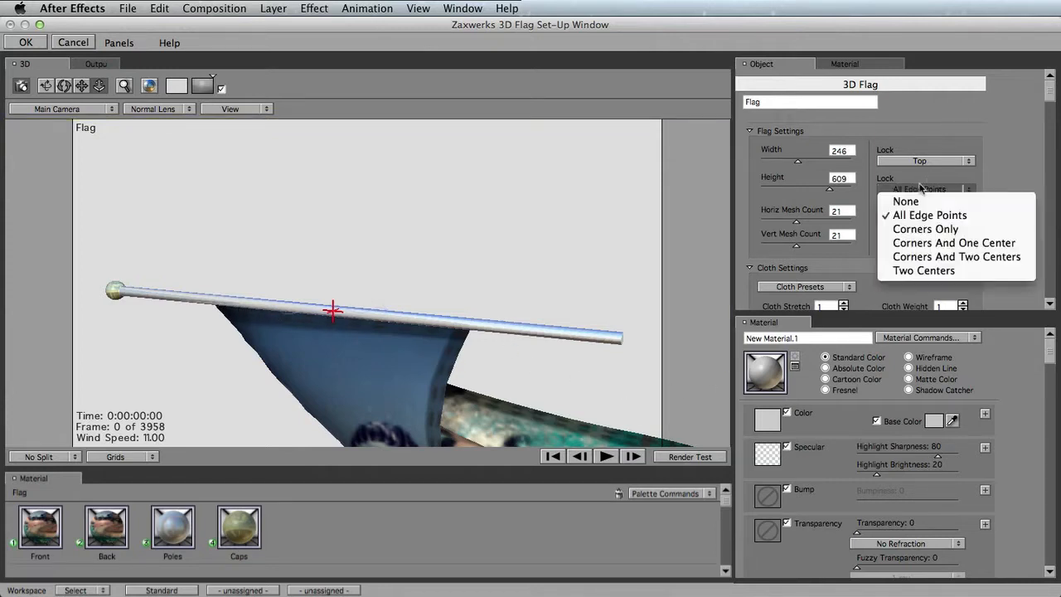
left_click(927, 248)
left_click_drag(307, 315, 324, 356)
left_click(922, 190)
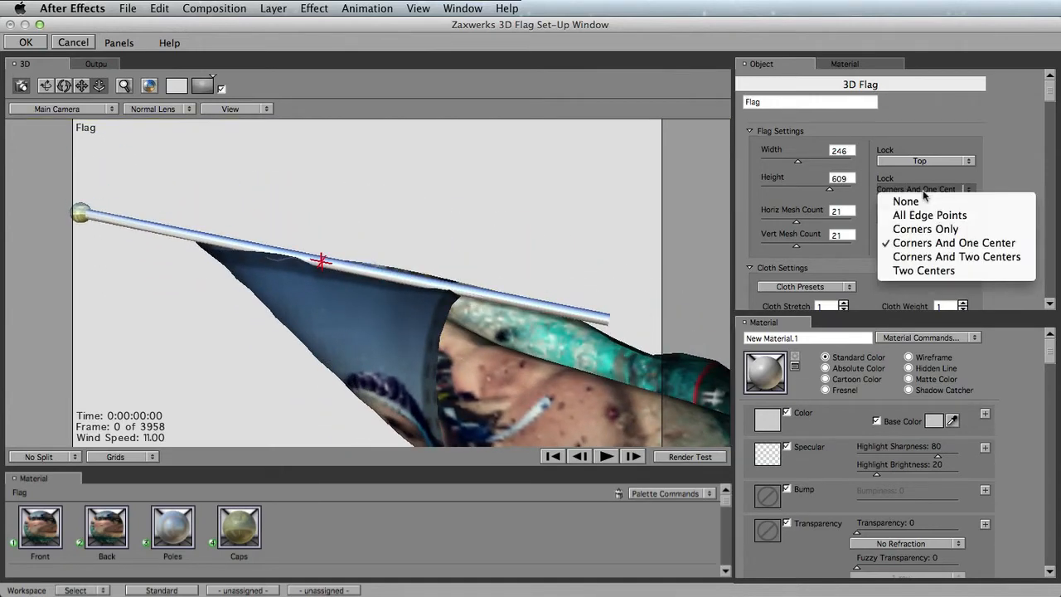
left_click(924, 218)
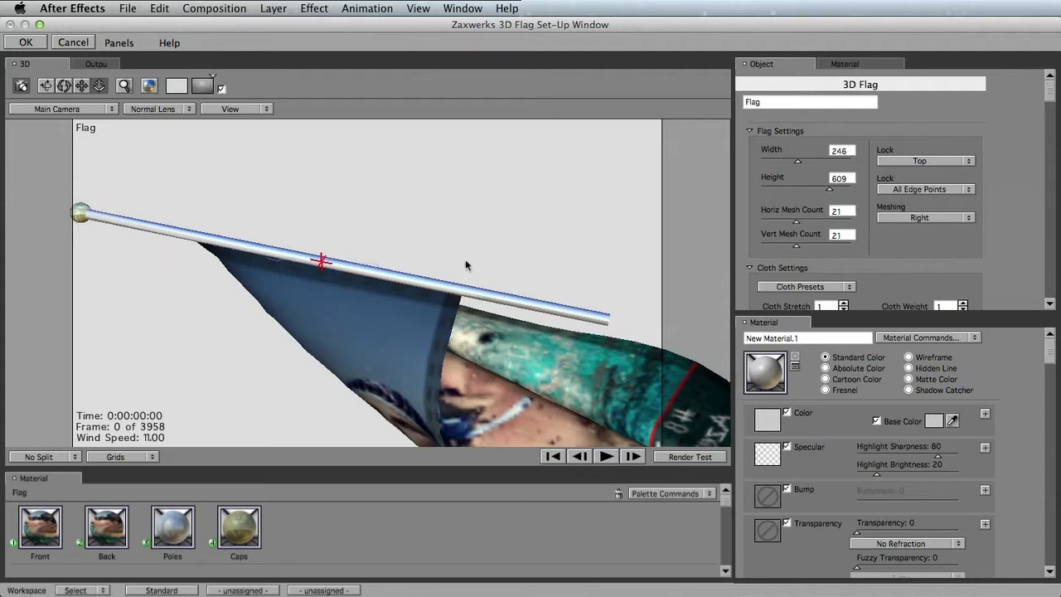
left_click_drag(414, 344, 374, 337)
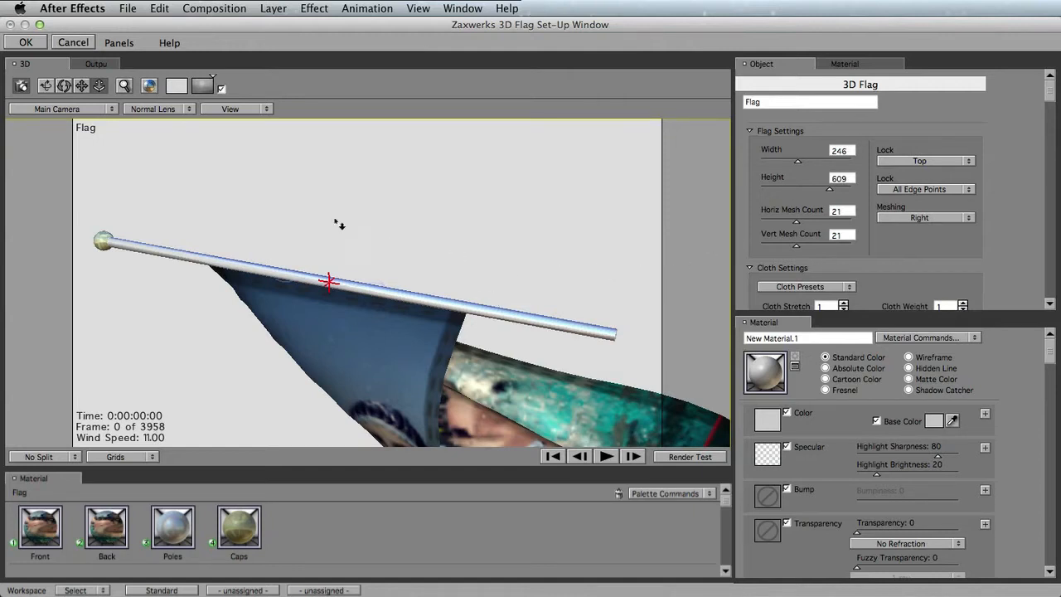
- Display the flag as a wireframe and examine its mesh along the pole up close
left_click(150, 86)
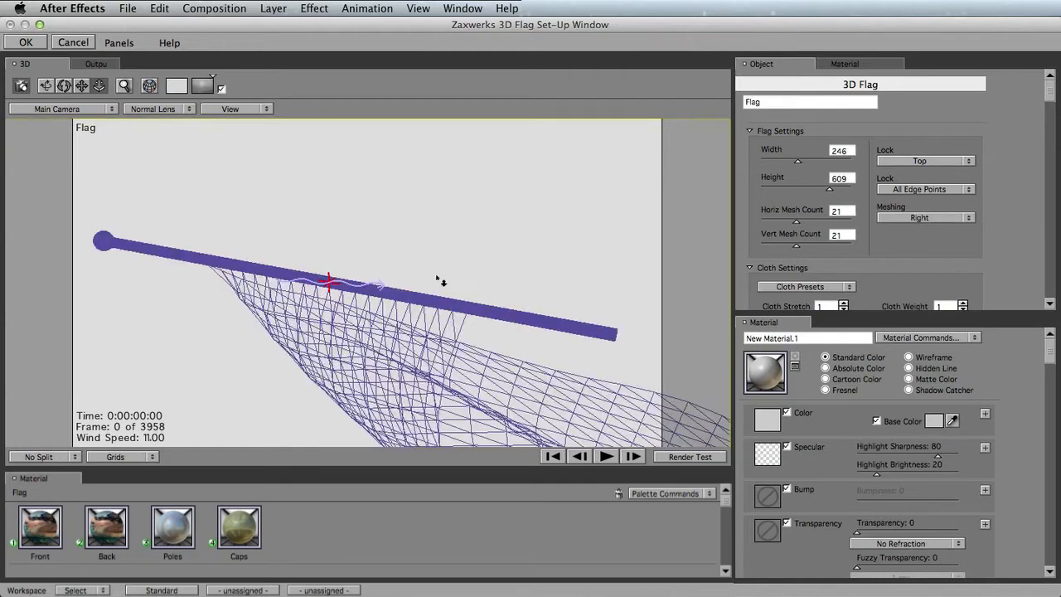
left_click_drag(455, 375, 493, 336)
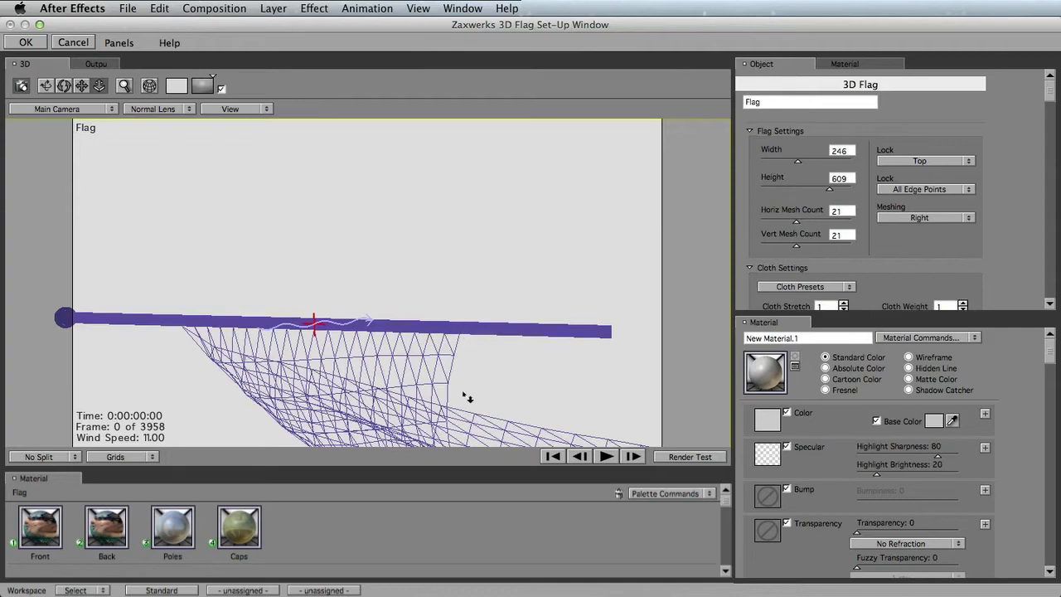
left_click_drag(431, 394, 492, 267)
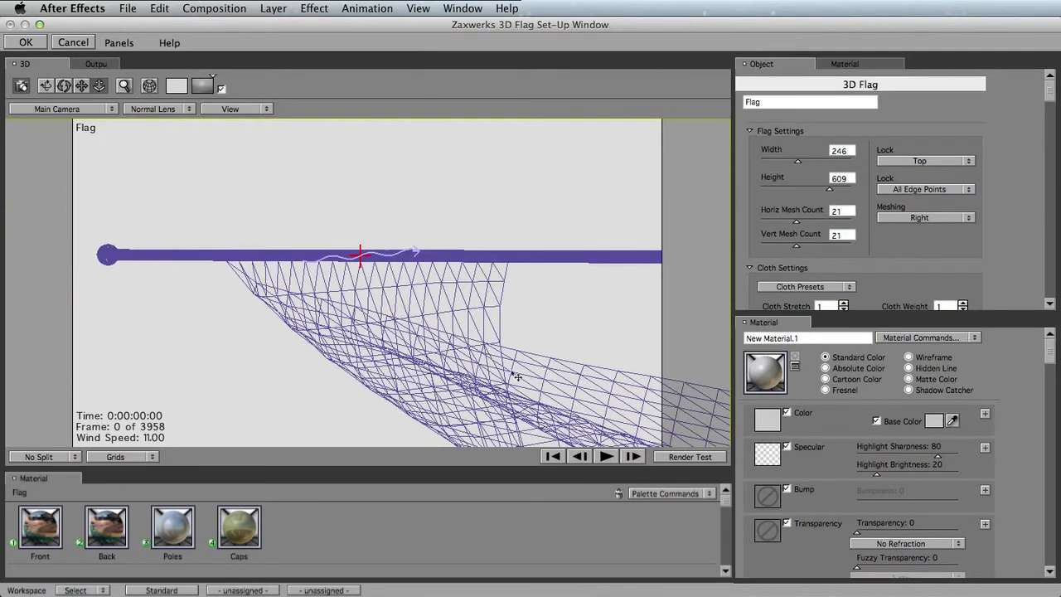
left_click_drag(514, 373, 281, 322)
left_click_drag(478, 403, 332, 290)
left_click_drag(495, 353, 353, 184)
left_click_drag(459, 375, 457, 237)
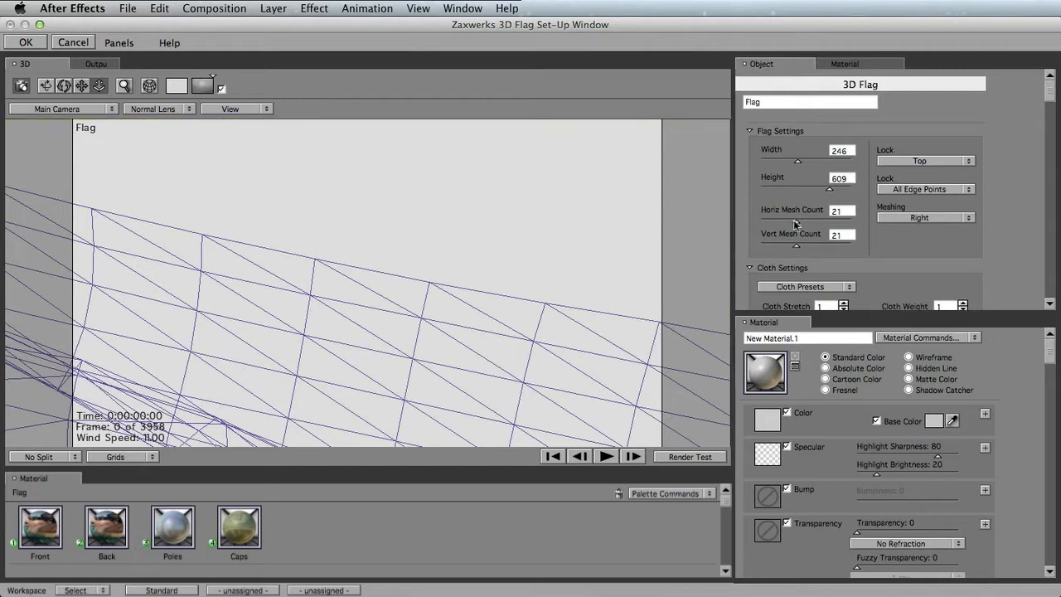
- Set the flag's horizontal mesh count to 40, comparing it with a count of 20
left_click_drag(794, 221, 833, 221)
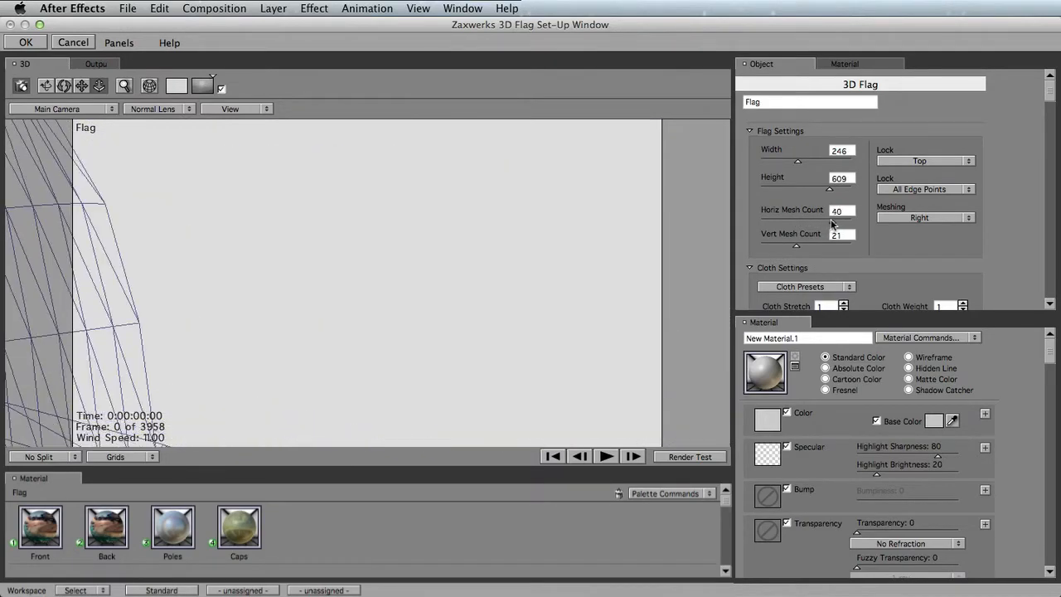
left_click_drag(547, 294, 557, 353)
double_click(843, 213)
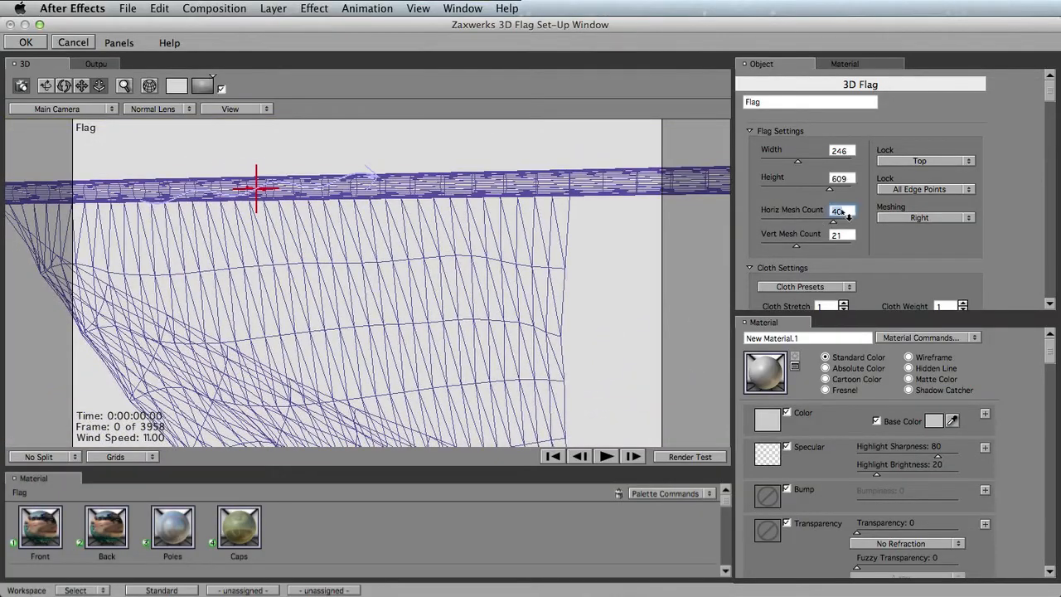
type("20")
key("Tab")
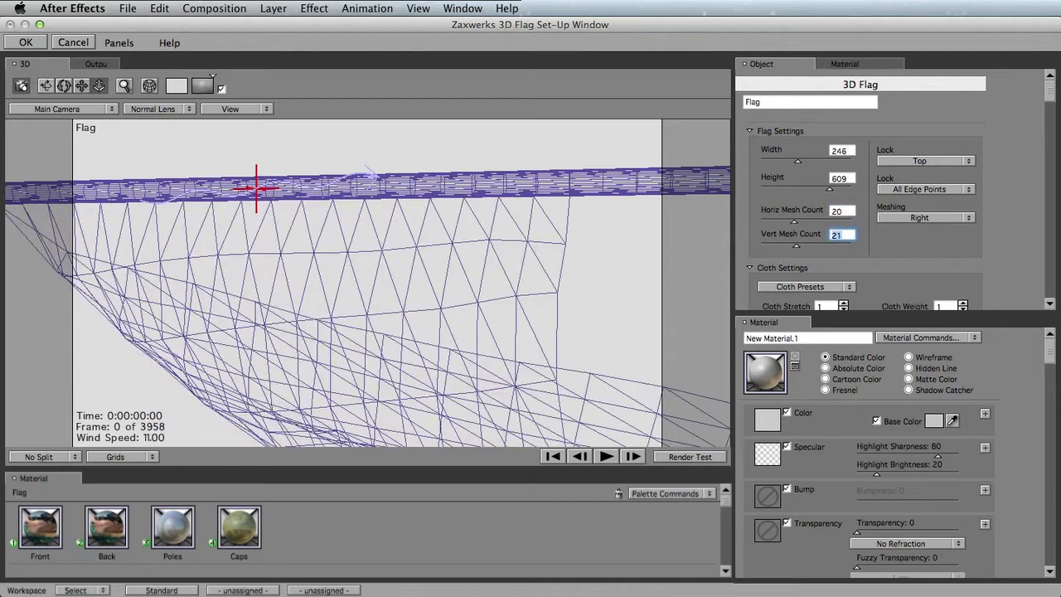
key("shift+Tab")
type("40")
key("Return")
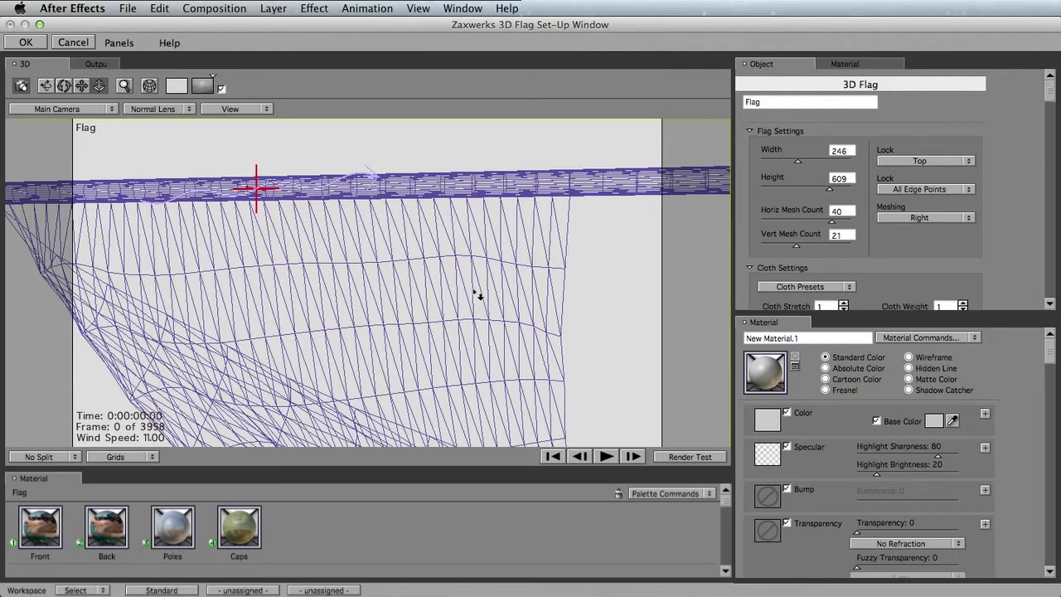
- Set the flag's vertical mesh count to 90 and inspect the mesh below the pole
left_click(838, 236)
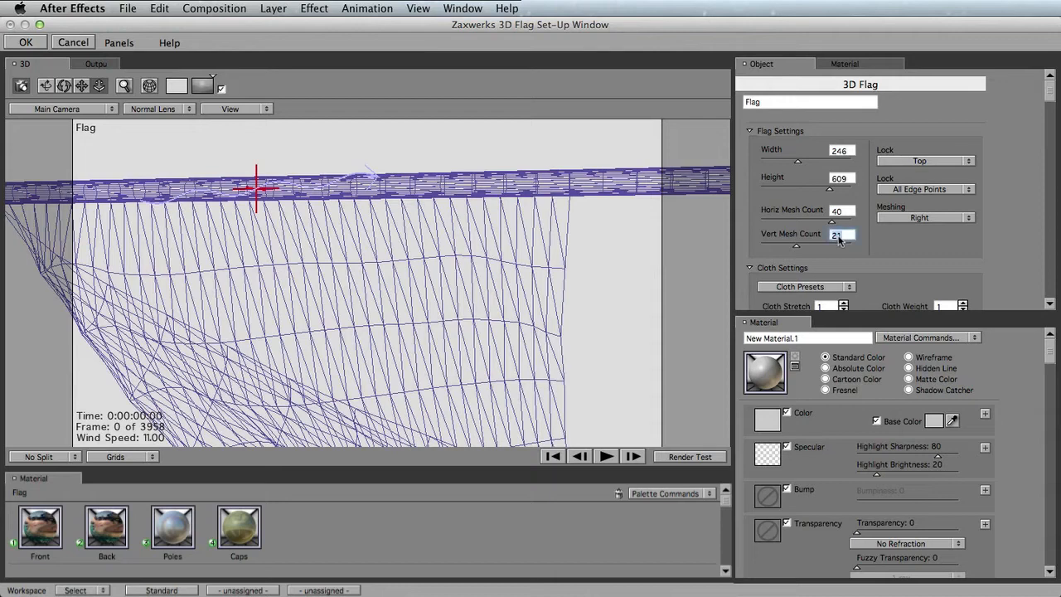
type("90")
key("Return")
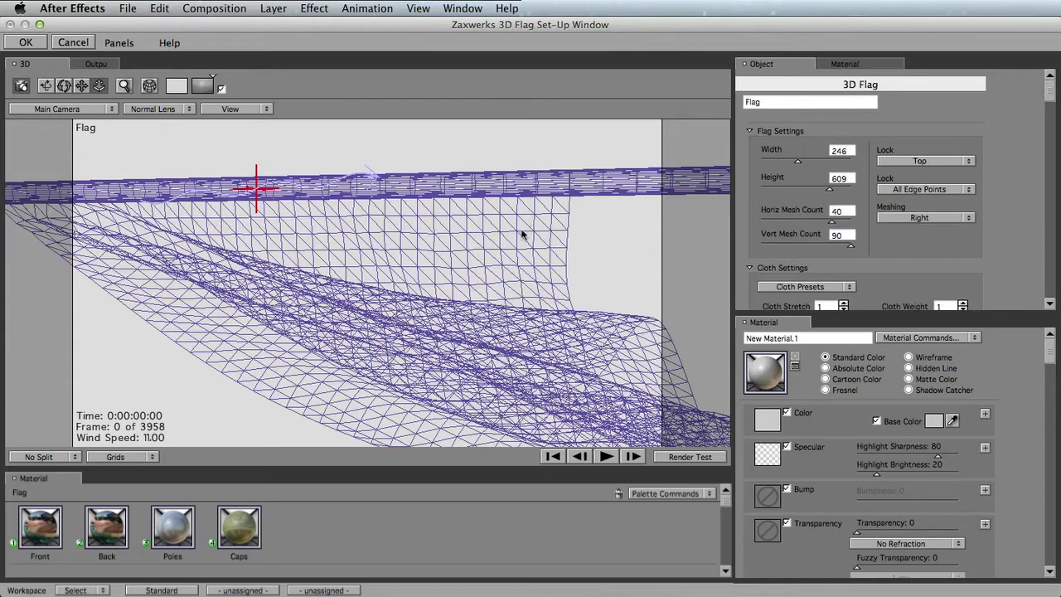
left_click_drag(533, 288, 273, 369)
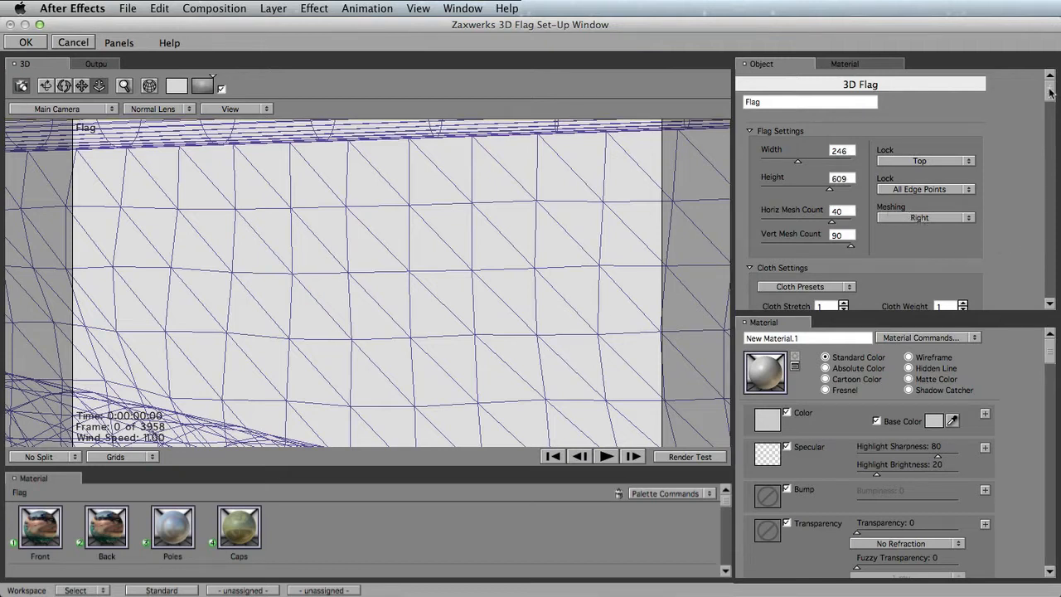
- Try the Left meshing direction for the flag, and return it to Right
left_click_drag(1051, 91, 1051, 106)
left_click(925, 204)
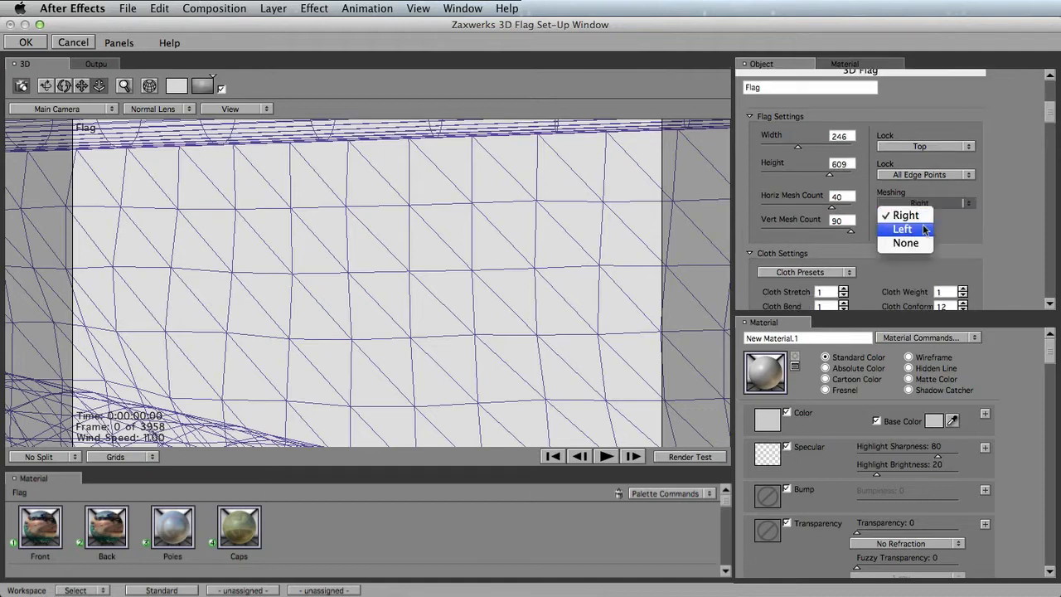
left_click(924, 228)
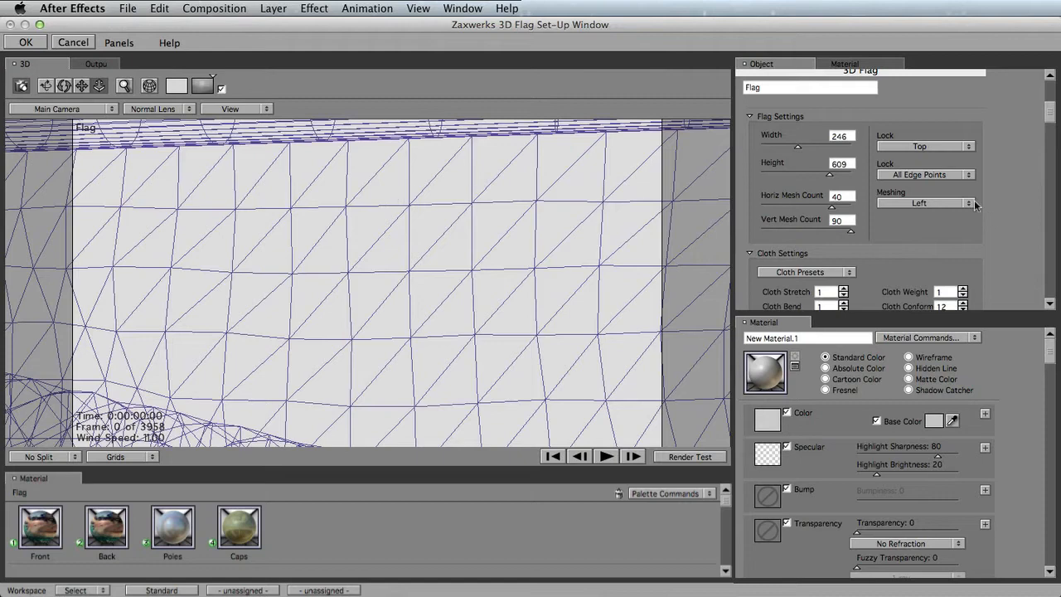
left_click(949, 203)
left_click(918, 215)
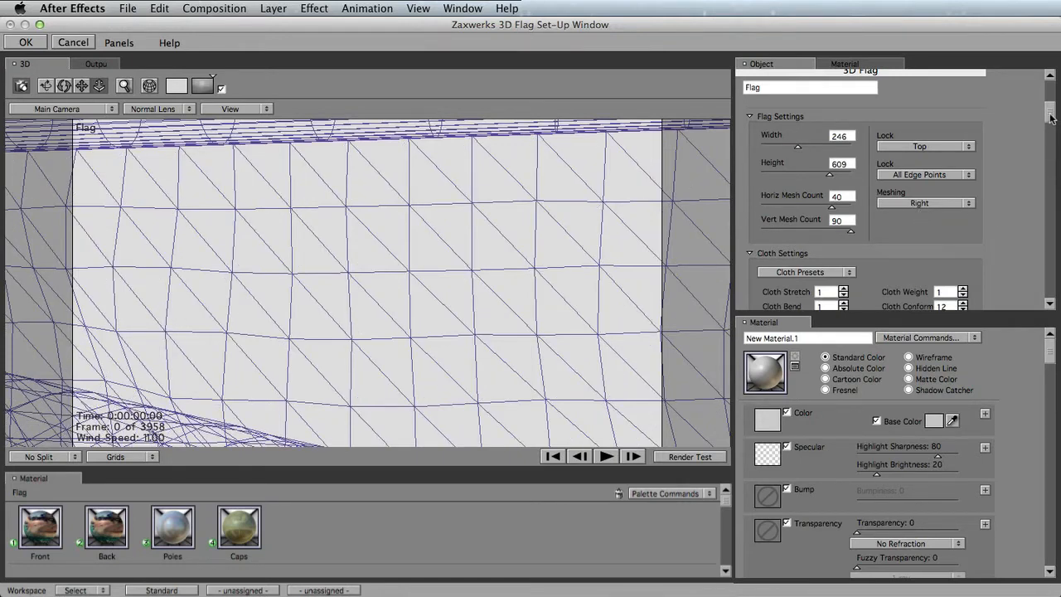
- Review the available cloth presets for the flag without applying one
left_click_drag(1051, 123, 1049, 222)
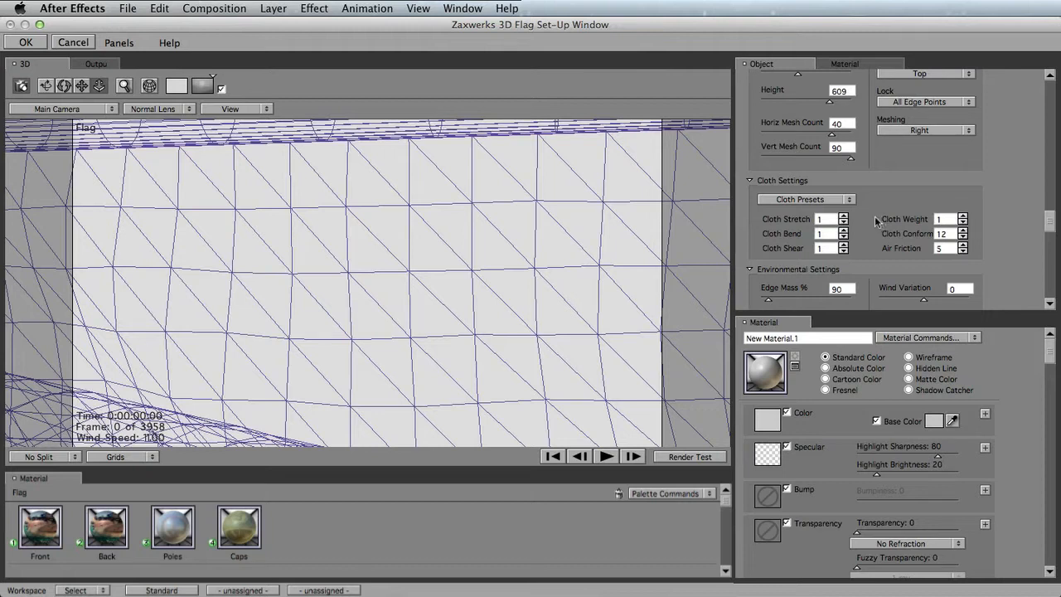
left_click(848, 201)
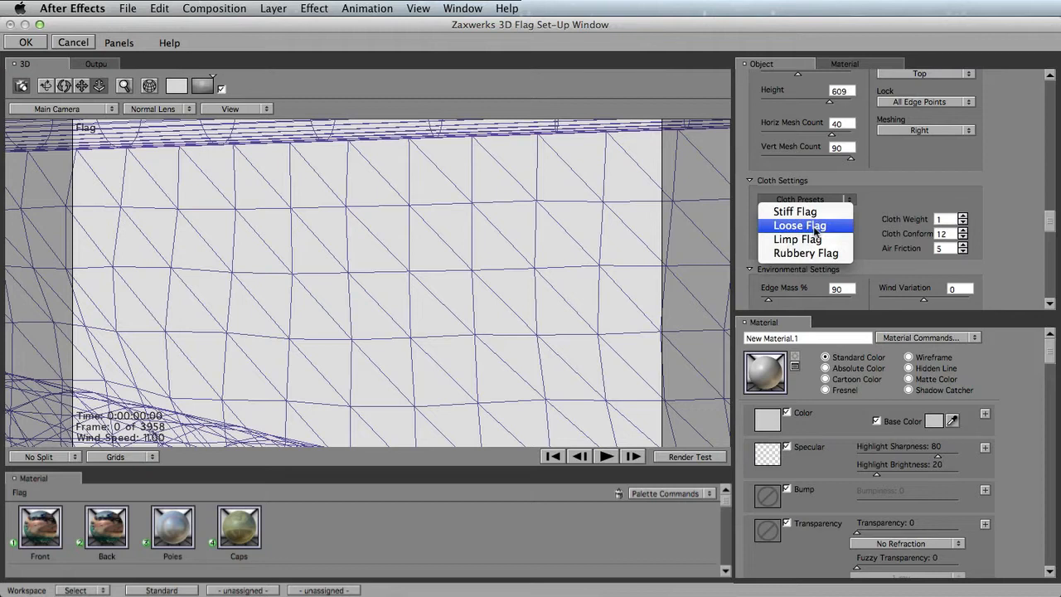
left_click(885, 195)
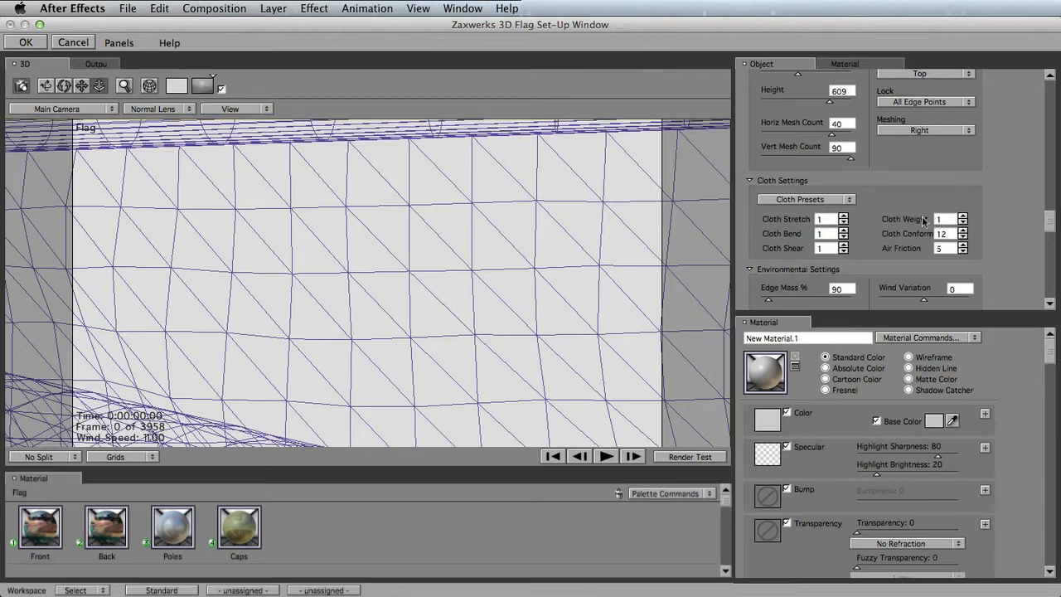
- Set the flag's Cloth Stretch to 4, Cloth Bend to 11 and Cloth Shear to 22
mouse_move(923, 220)
double_click(823, 216)
type("4")
key("Tab")
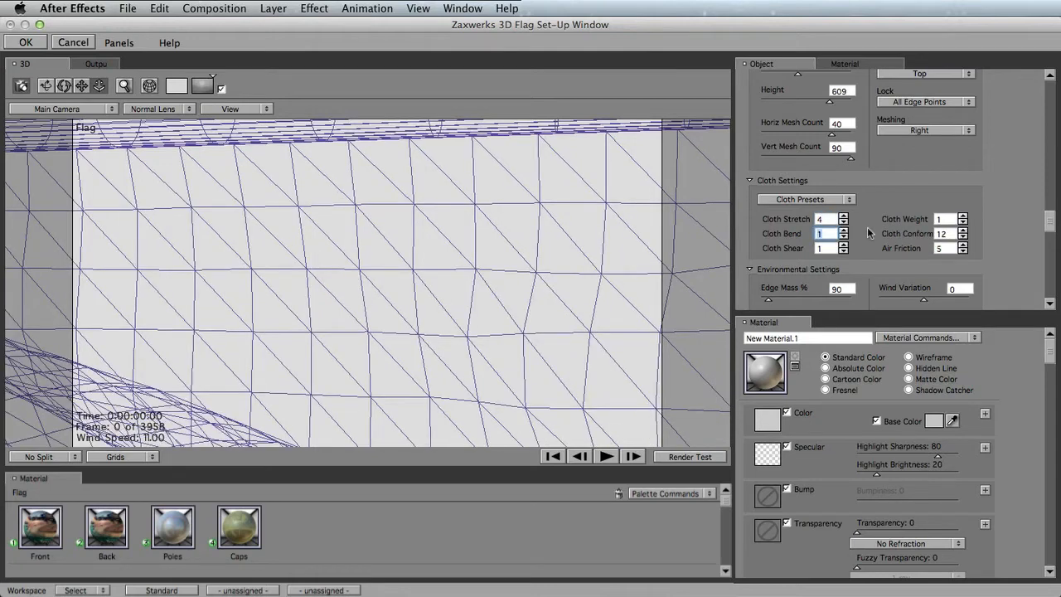
type("11")
key("Tab")
type("22")
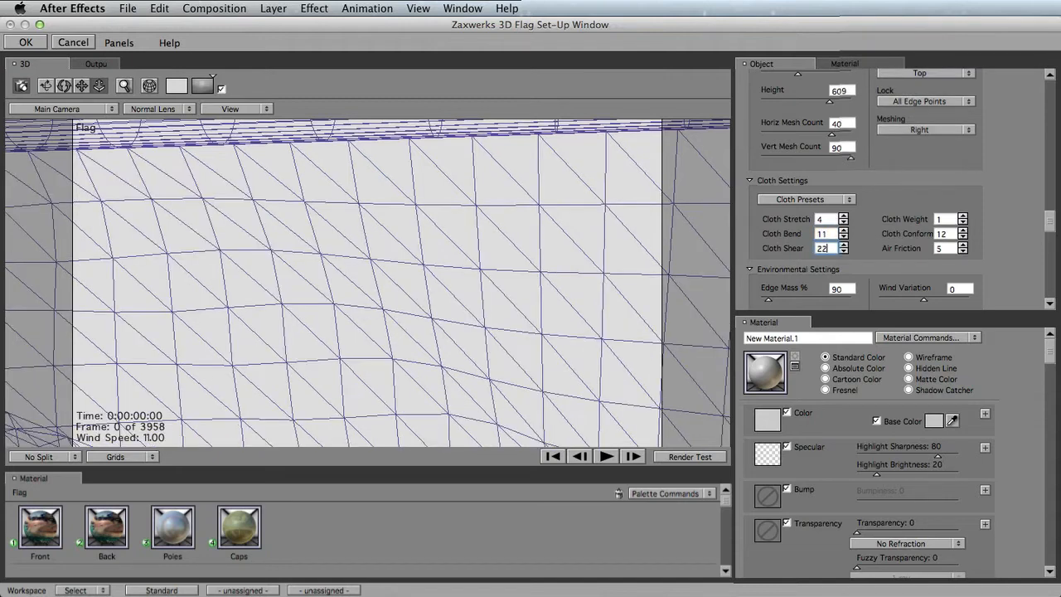
left_click(874, 267)
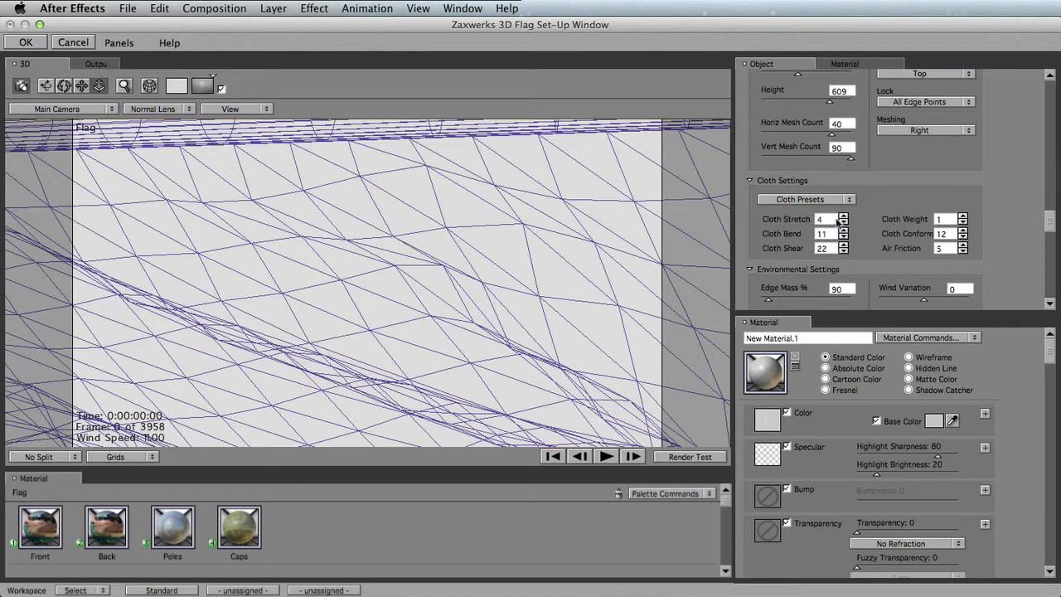
- Set the Cloth Weight to 5 and inspect how the mesh hangs from the pole
double_click(950, 219)
type("5")
left_click(300, 267)
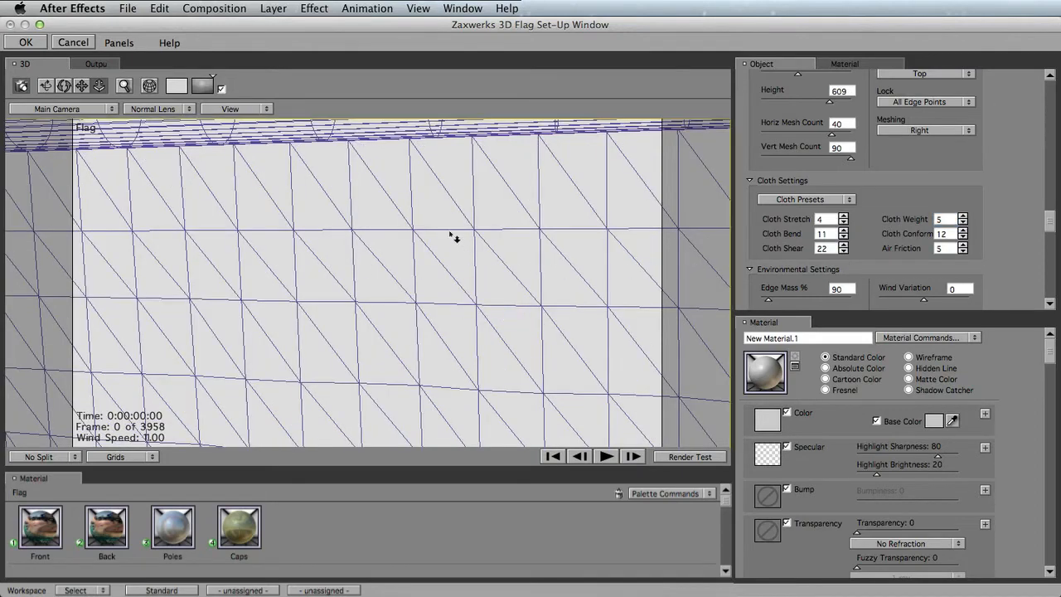
left_click_drag(433, 212, 456, 452)
left_click_drag(453, 271, 468, 479)
left_click_drag(438, 330, 493, 275)
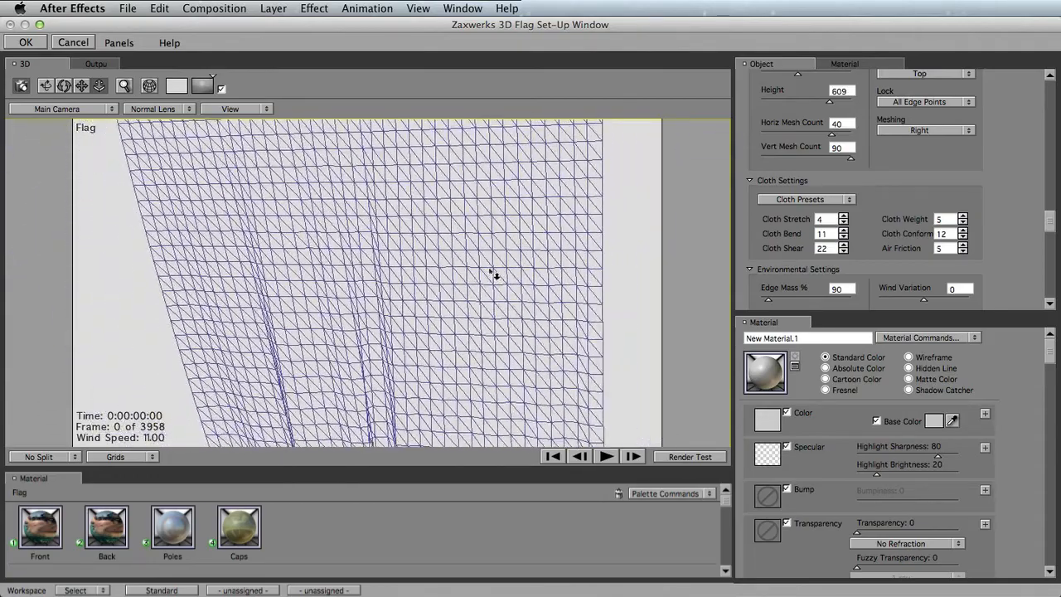
left_click_drag(421, 372, 414, 184)
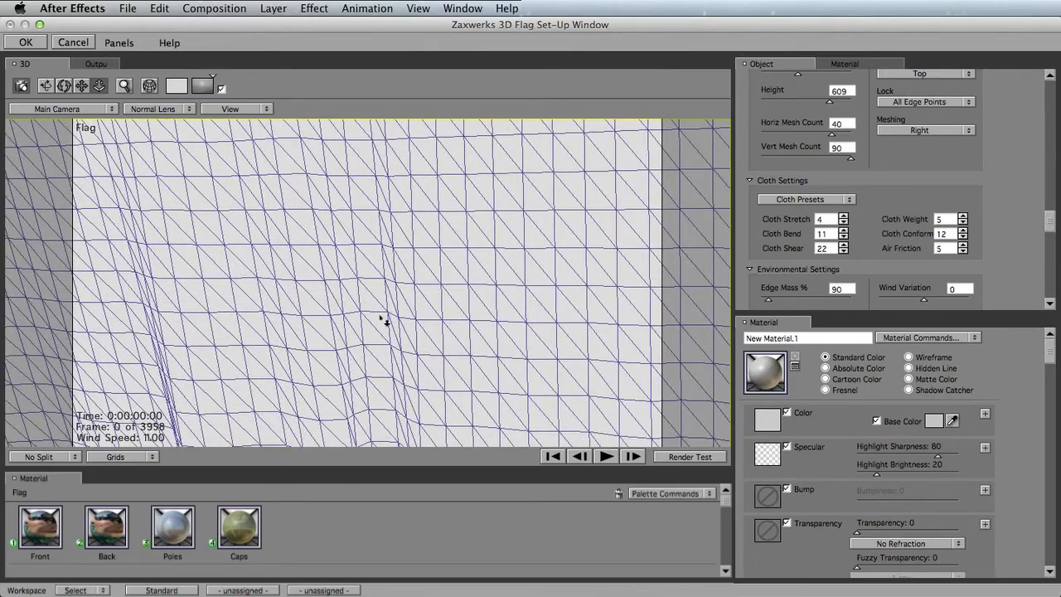
left_click_drag(531, 181, 287, 163)
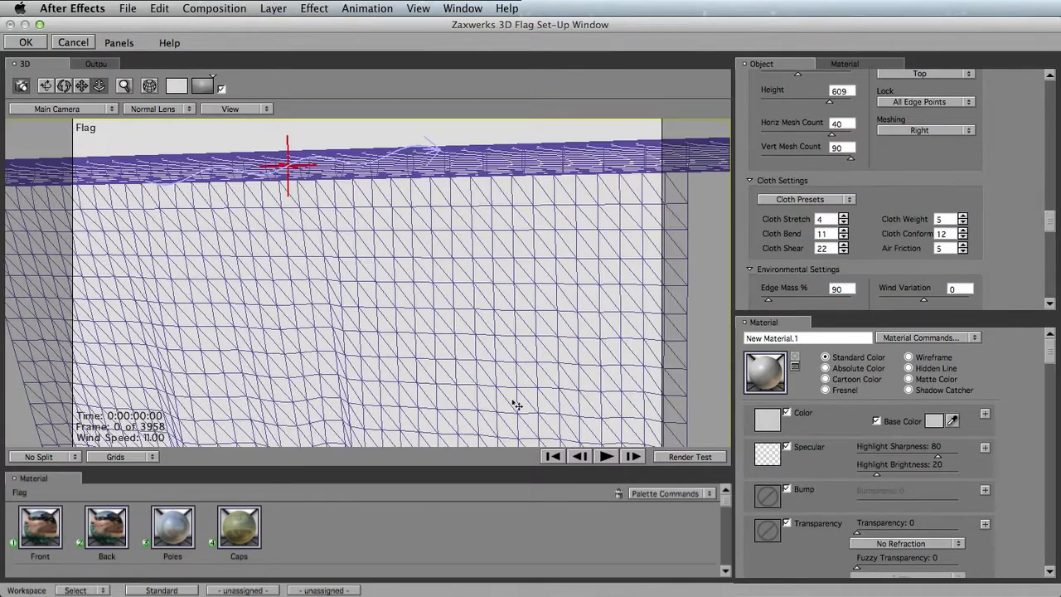
- Set the flag's Air Friction to 1
double_click(946, 249)
type("12")
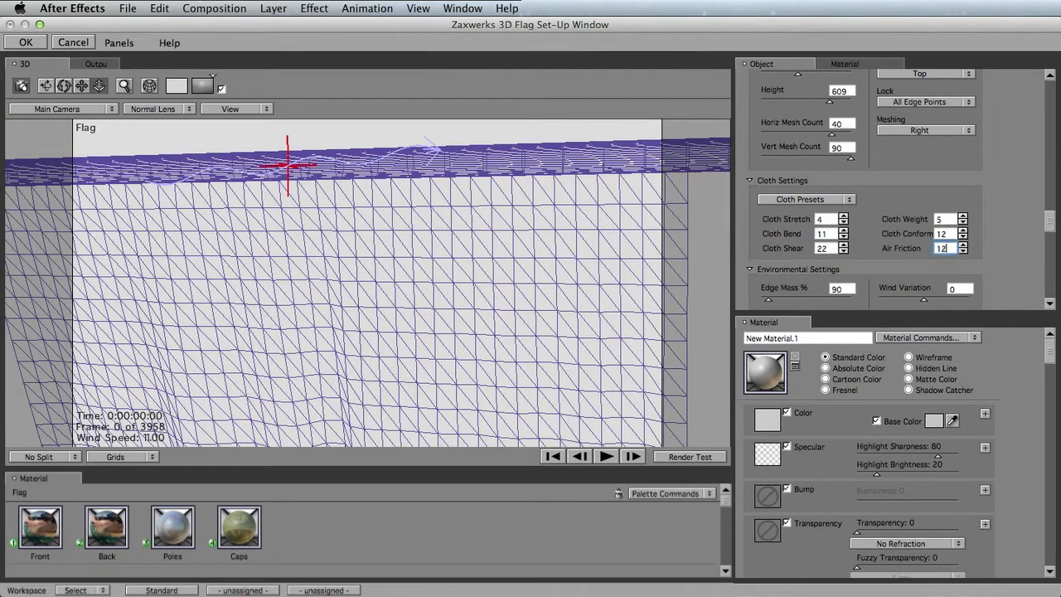
key("BackSpace")
key("Return")
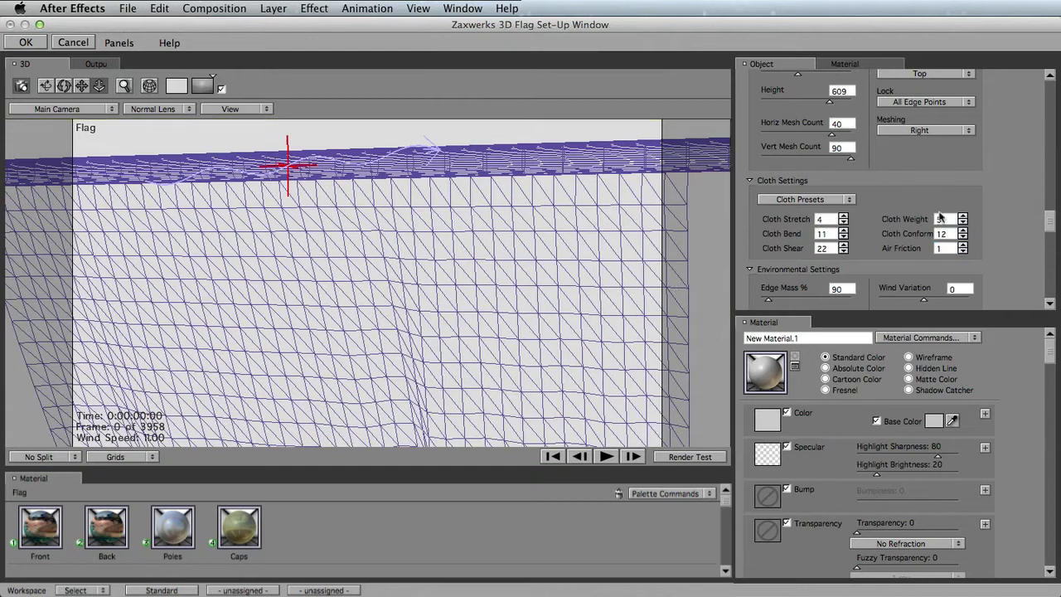
- Set the flag's Edge Mass % to 688 in the environmental settings
left_click_drag(1051, 222, 1052, 278)
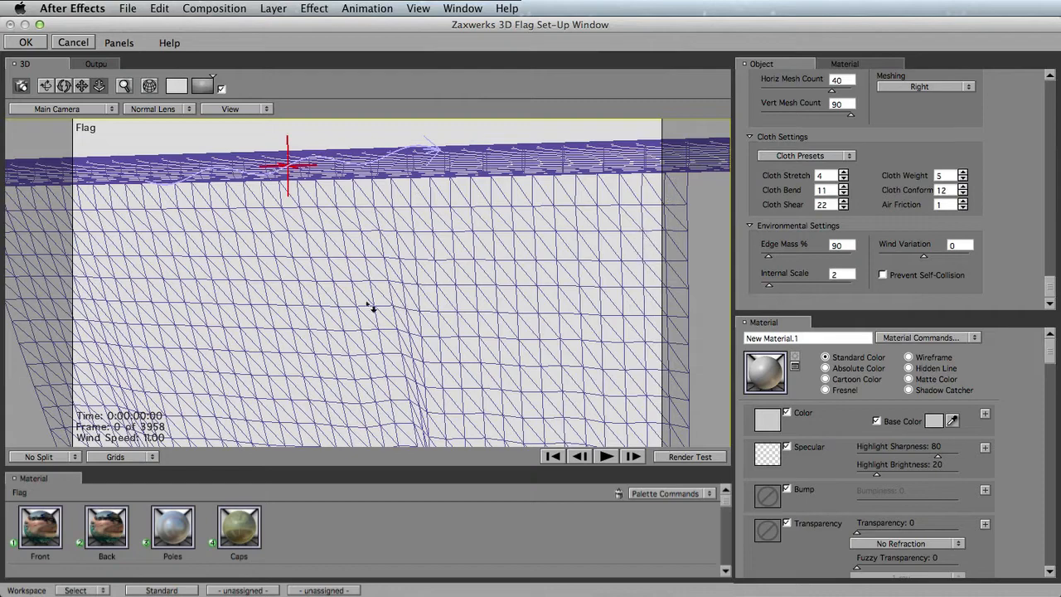
left_click_drag(496, 248, 498, 432)
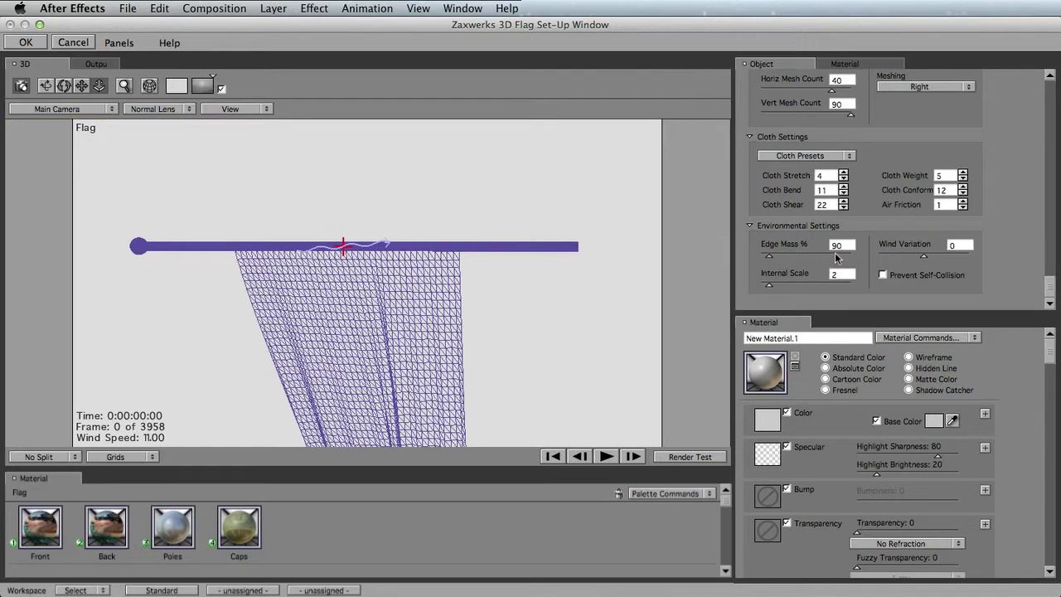
left_click_drag(837, 255, 822, 253)
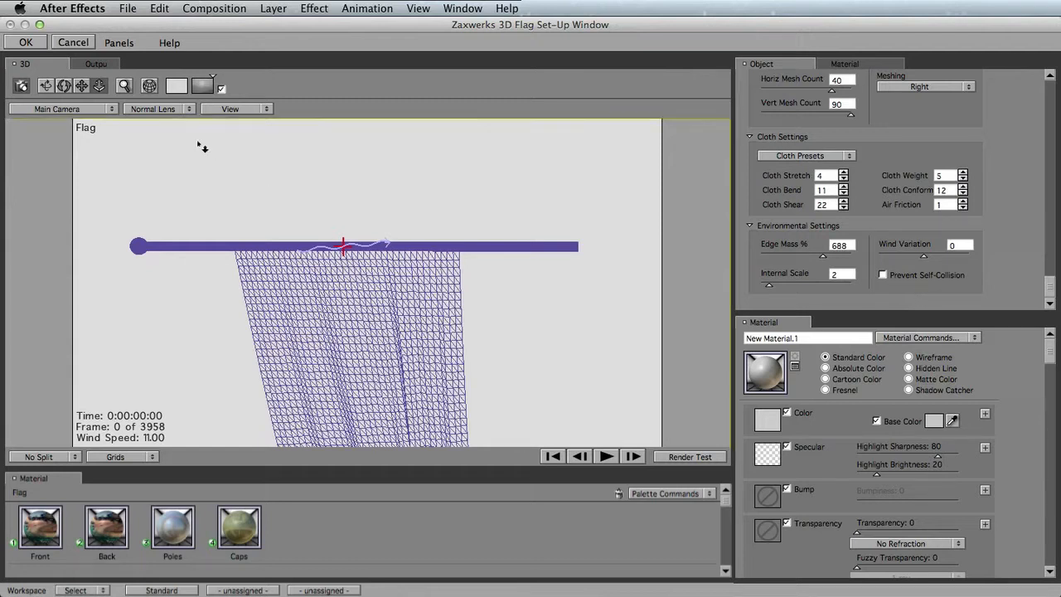
- Accept the flag set-up and bring the 3D Flag effect's pole Transform settings into view
left_click(34, 43)
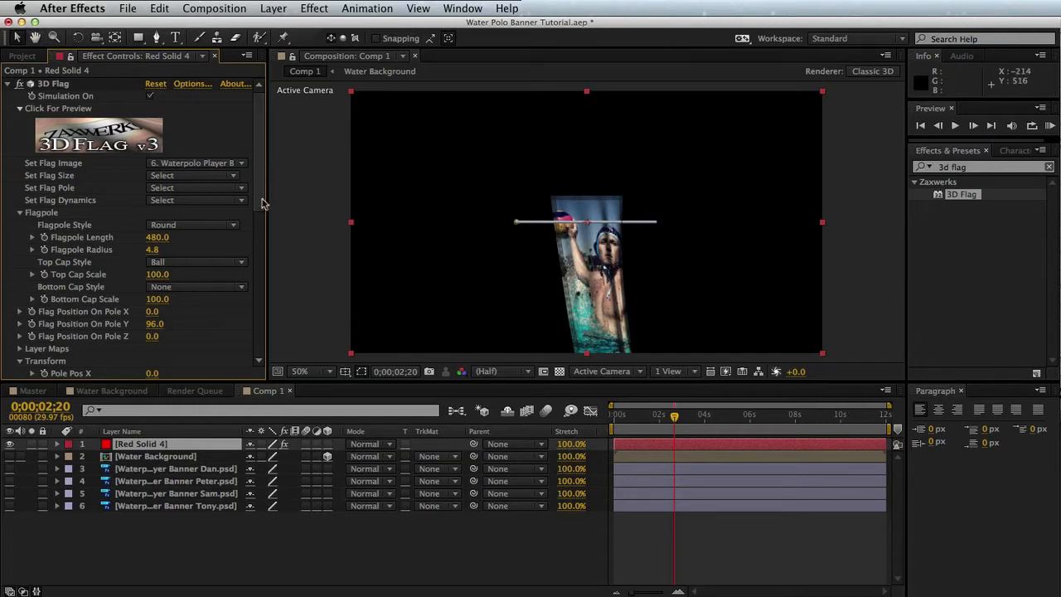
left_click_drag(262, 206, 259, 274)
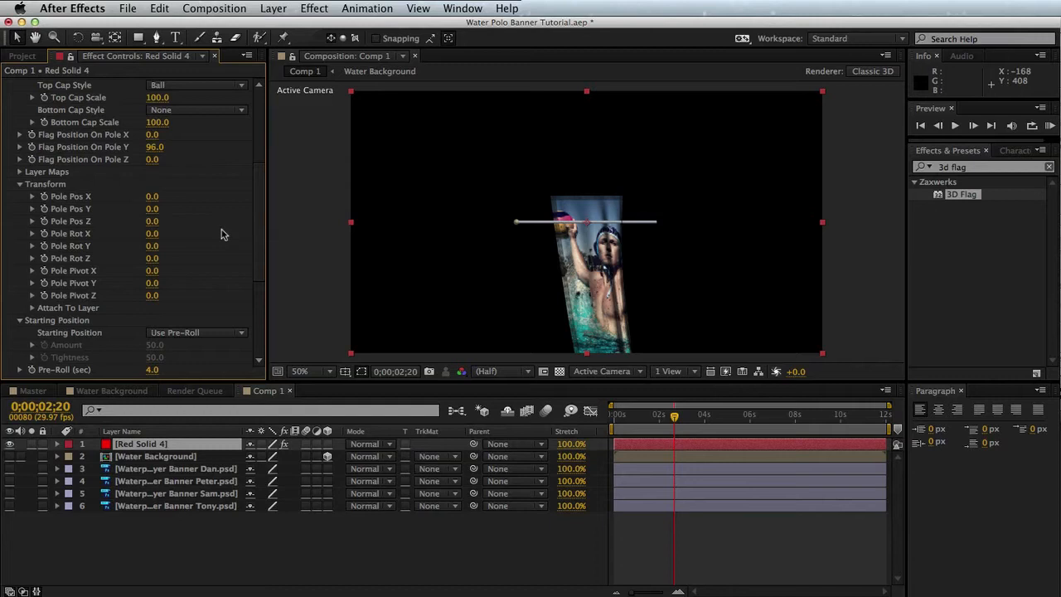
- Position the flagpole by setting Pole Pos X to -215, Pole Pos Y to 350 and Pole Pos Z to 150
left_click(152, 211)
key("Return")
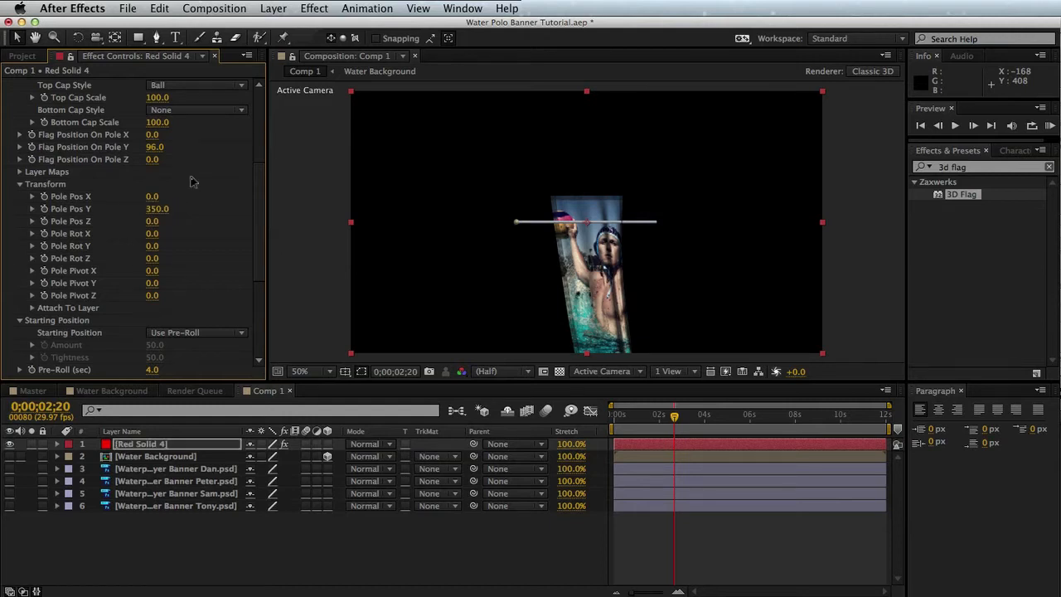
left_click(152, 196)
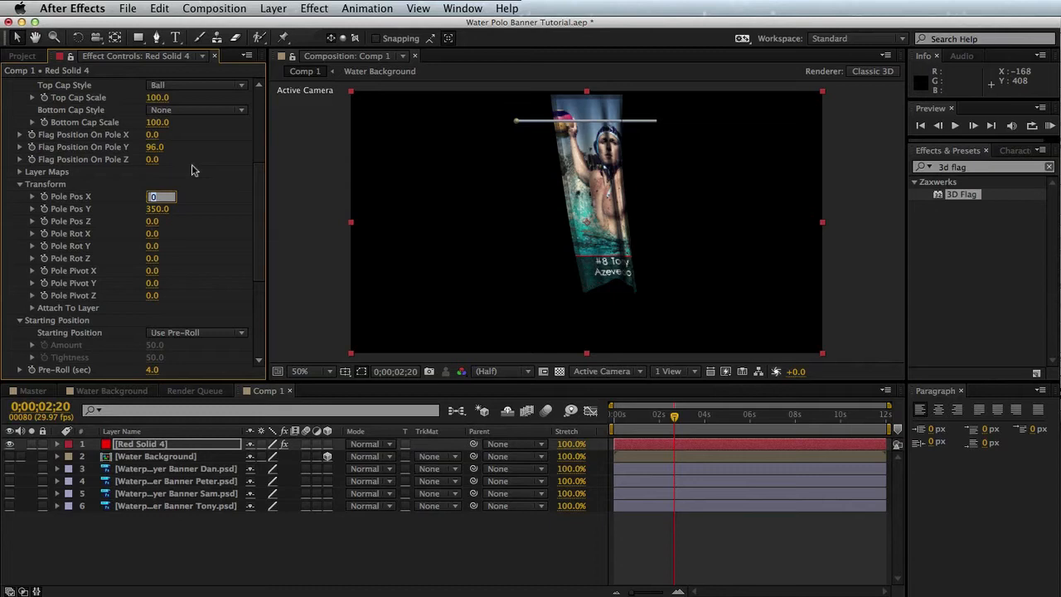
key("Return")
left_click(152, 221)
type("15")
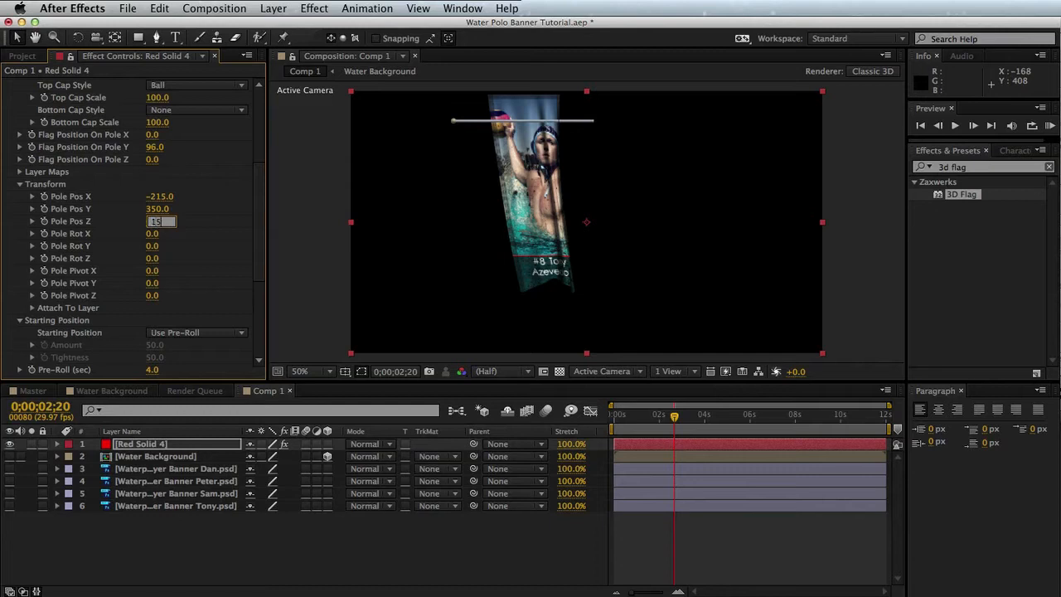
type("0")
key("Return")
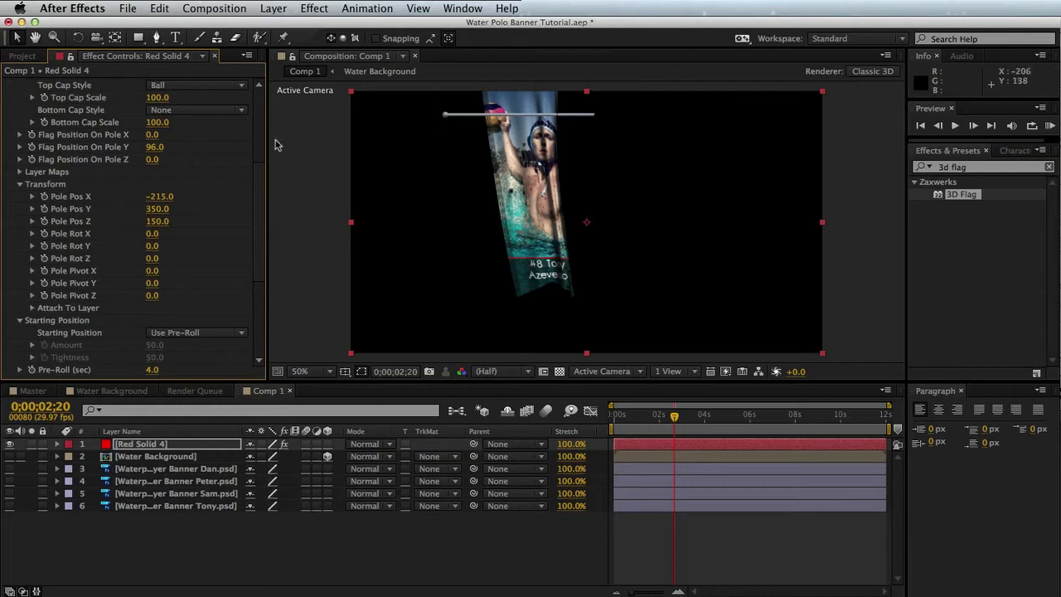
- Set the Flag Position On Pole Y to 0
left_click(158, 148)
type("0")
key("Return")
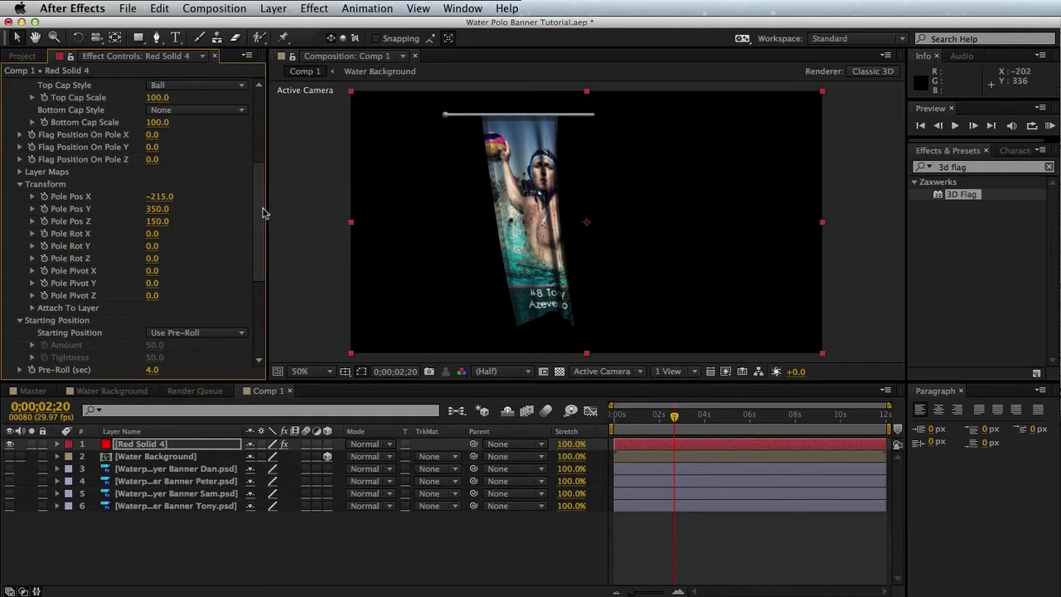
- Set the Flagpole Length to 2000 and the Flagpole Radius to 6
scroll(260, 231, "up", 5)
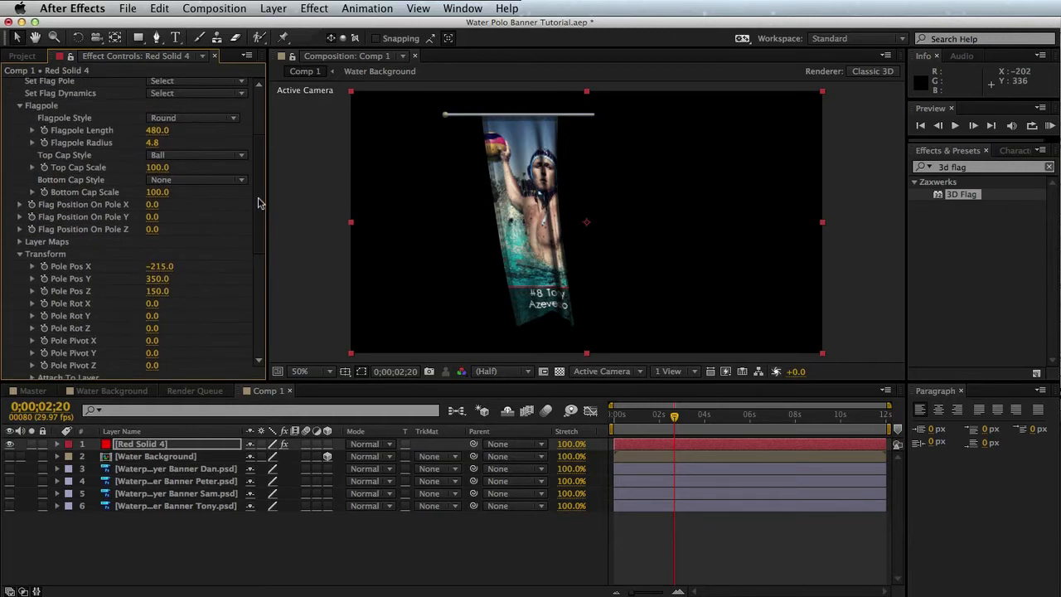
scroll(259, 194, "up", 1)
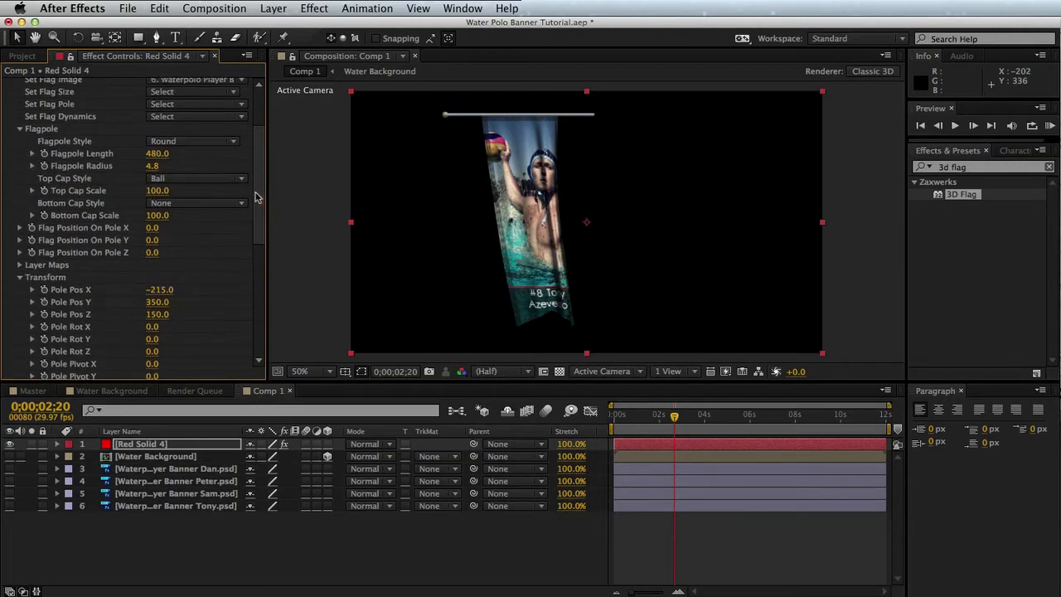
left_click(160, 159)
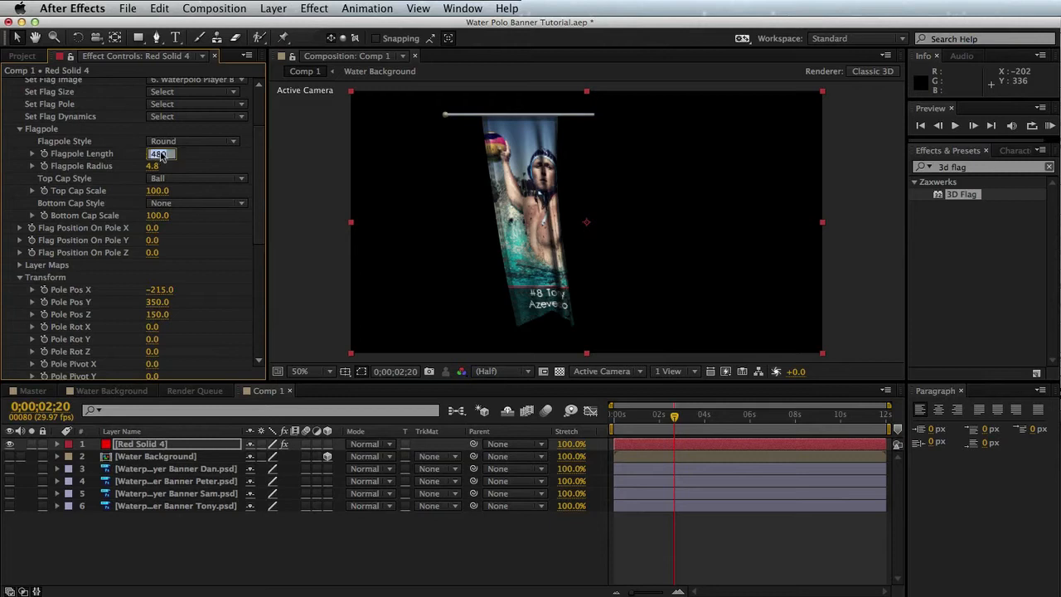
type("2000")
key("Return")
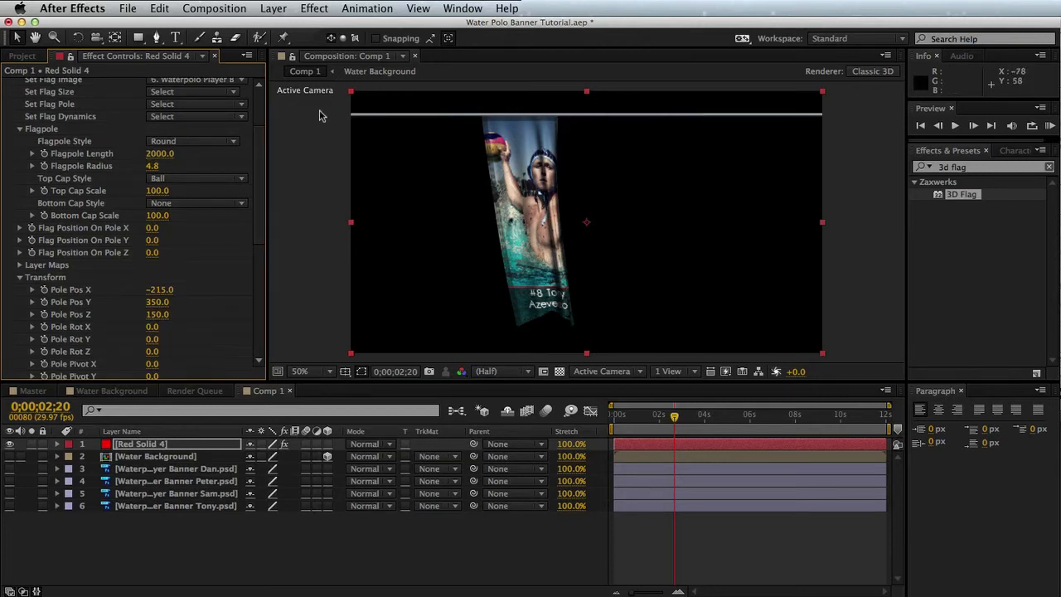
left_click(155, 167)
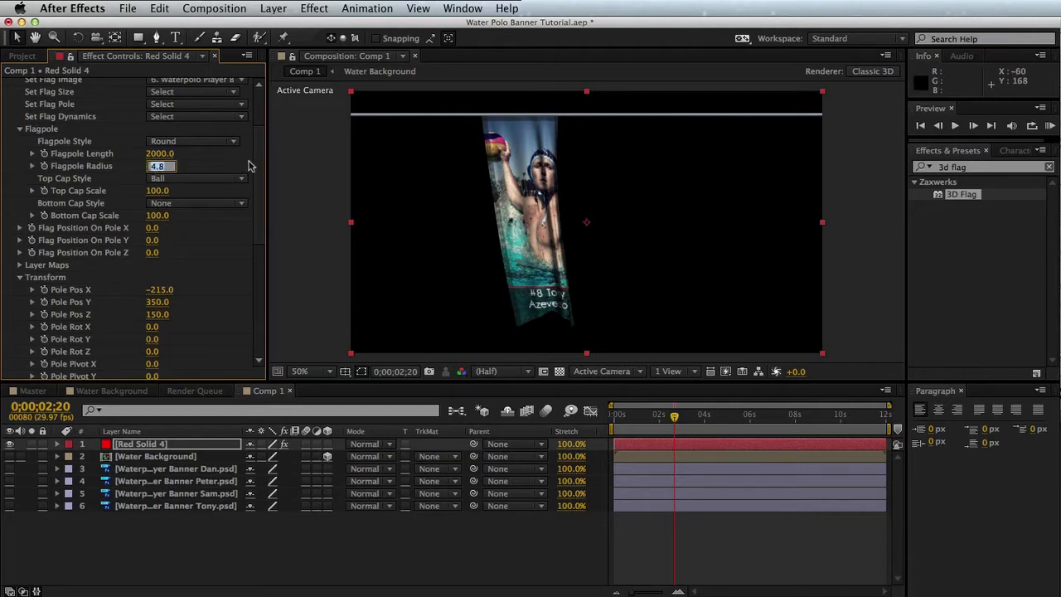
type("6")
key("Return")
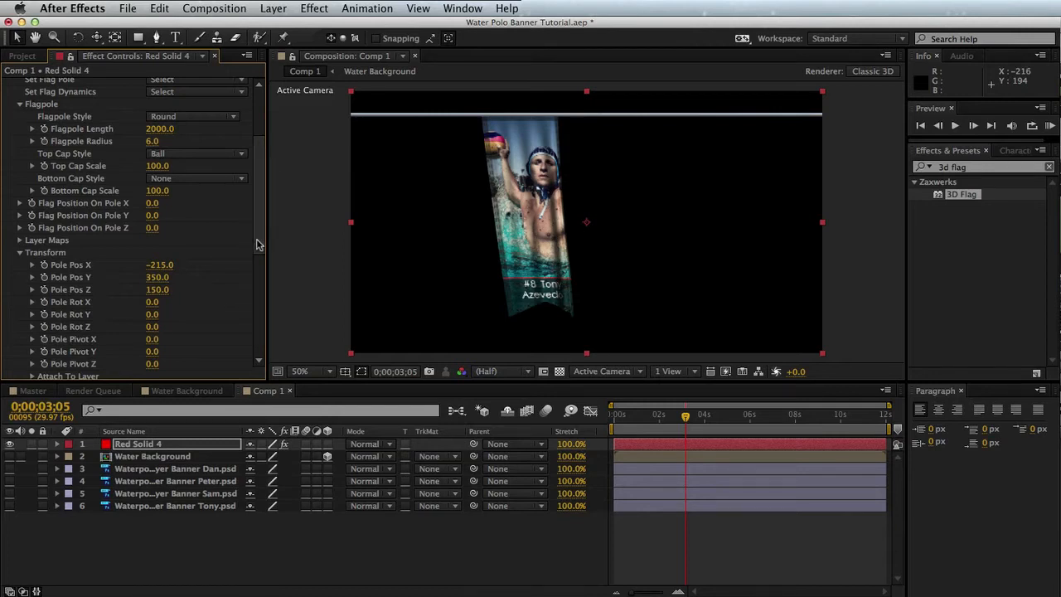
- Change the Starting Position to Banner-Ready To Drop, go to the first frame and raise the Amount to 87
left_click_drag(257, 228, 258, 346)
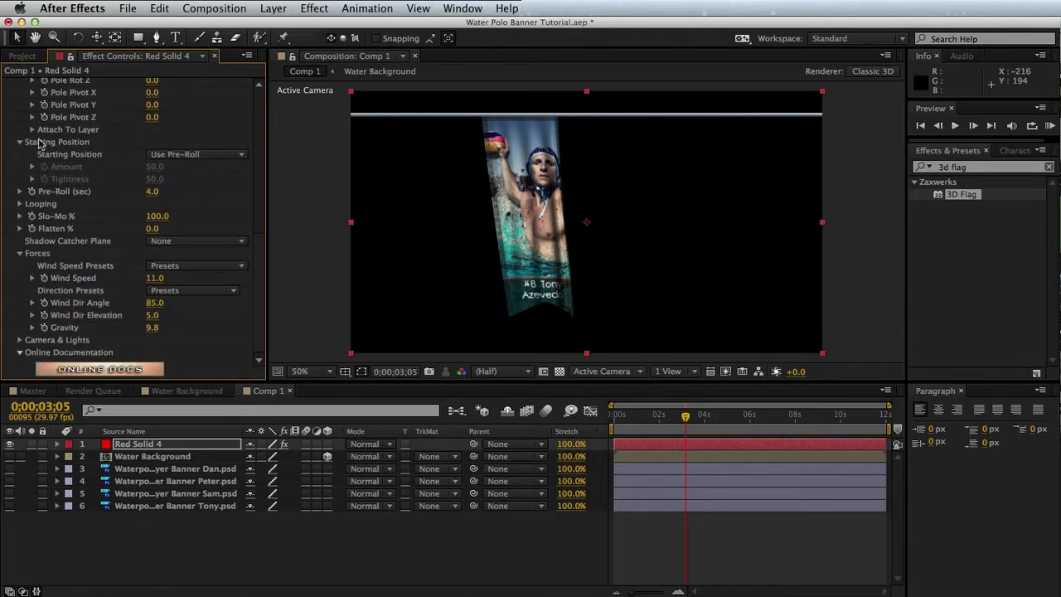
left_click(197, 156)
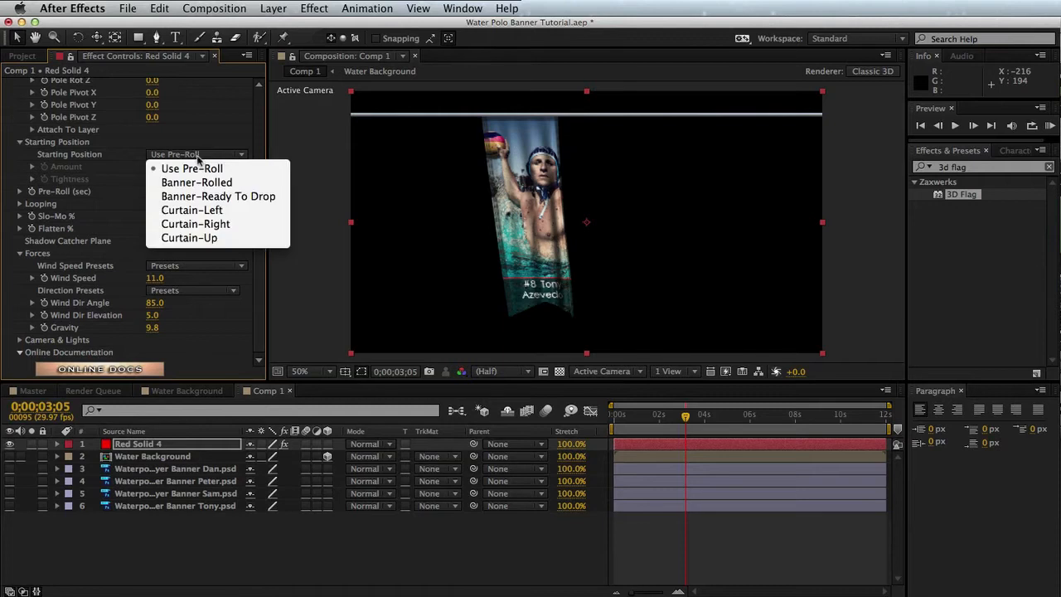
left_click(228, 196)
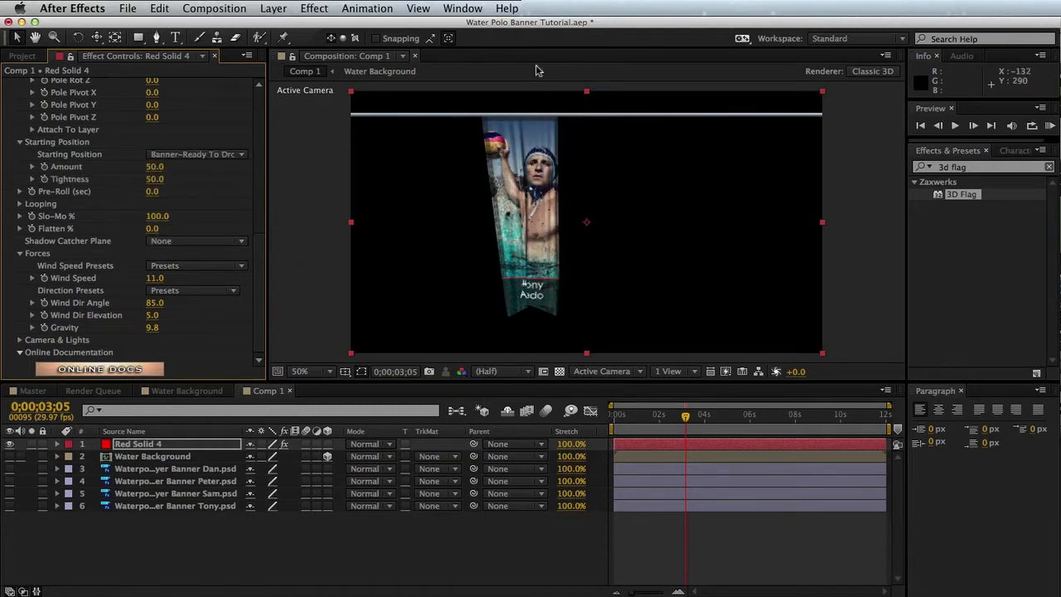
left_click_drag(627, 414, 611, 419)
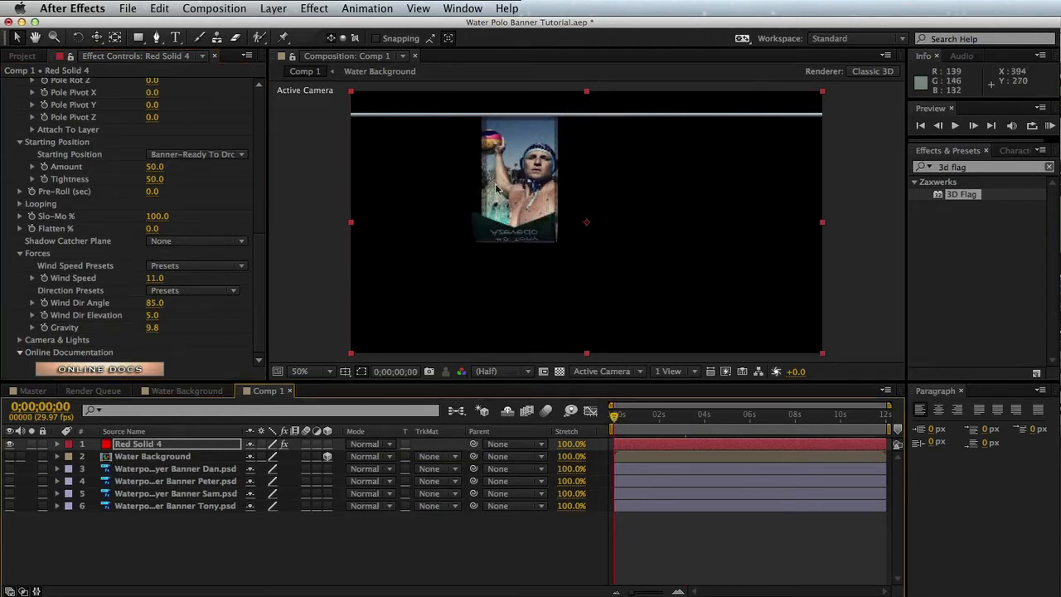
left_click_drag(155, 166, 205, 167)
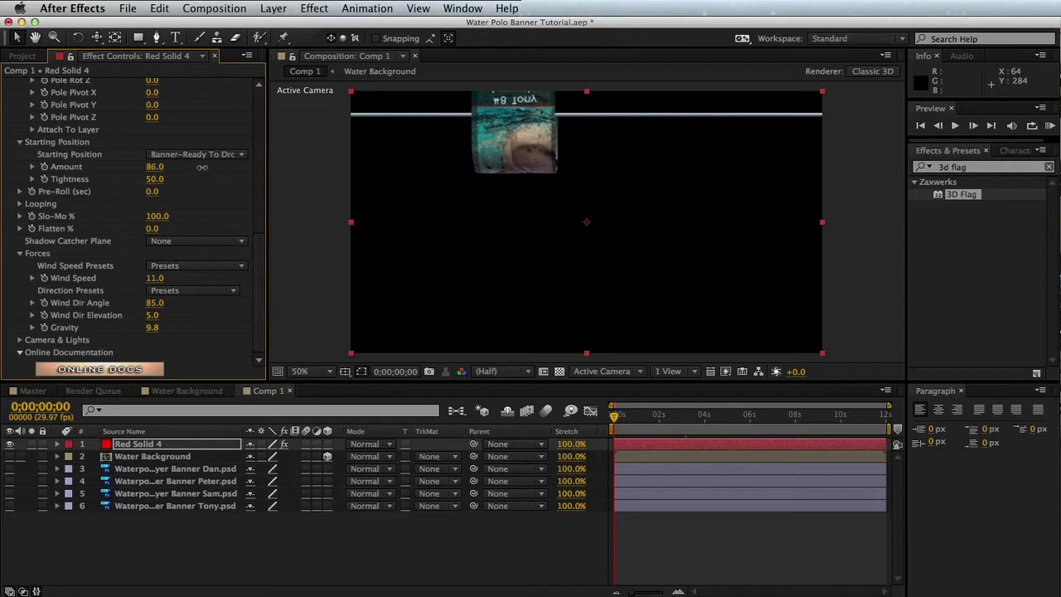
- Add a new camera to the composition and orbit it to view the pole and curled banner from the side
left_click(274, 7)
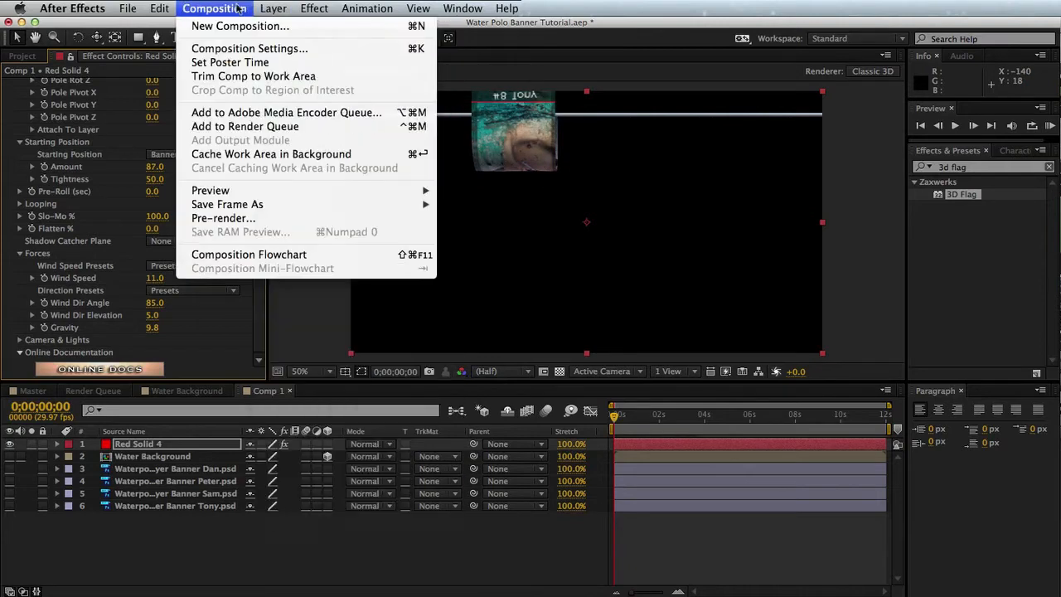
mouse_move(348, 25)
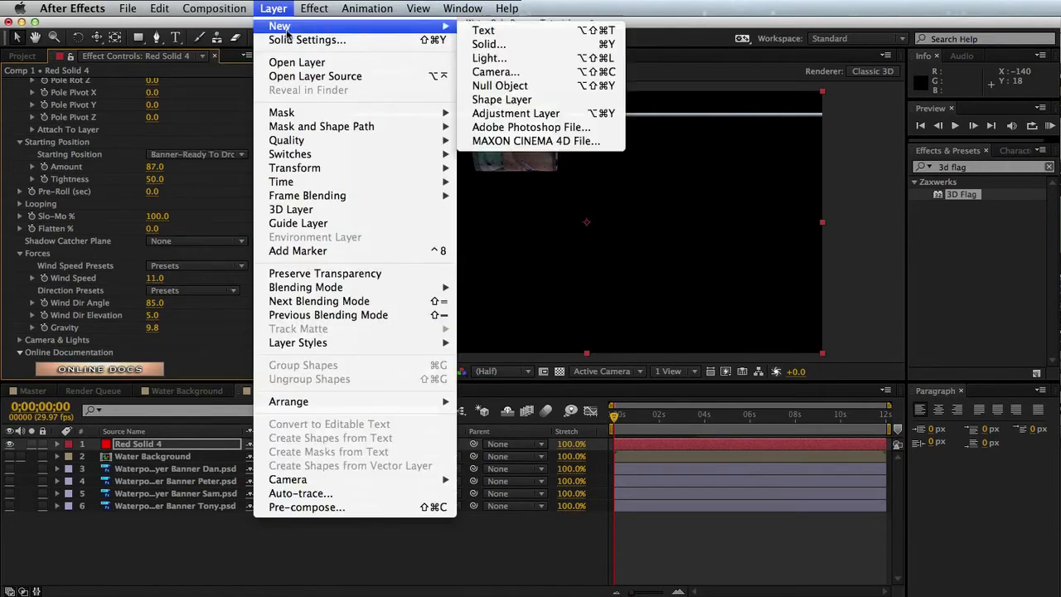
left_click(503, 72)
left_click(506, 496)
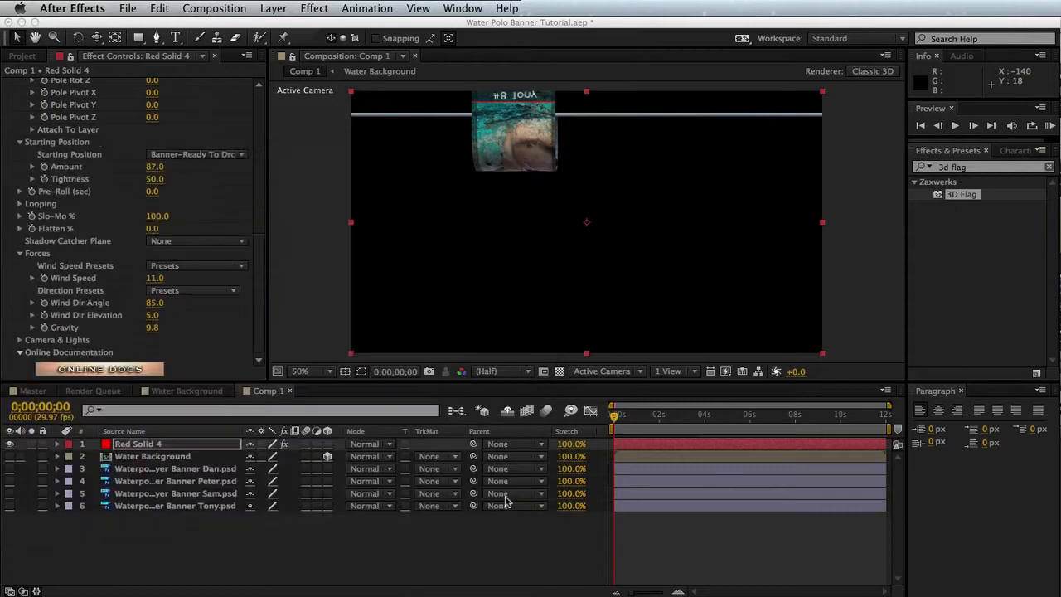
key("c")
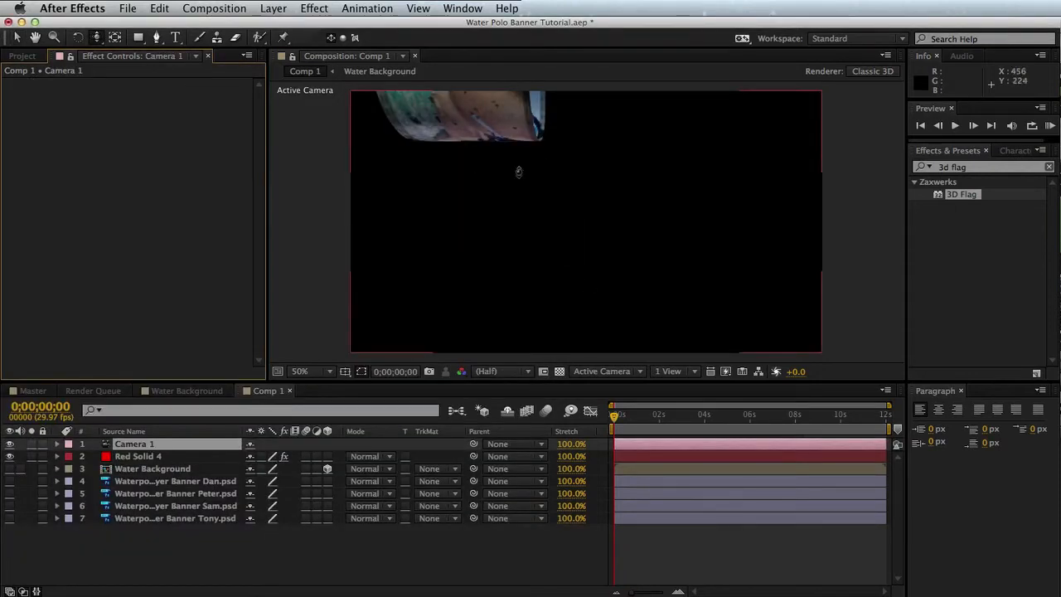
left_click_drag(505, 173, 607, 240)
key("c")
key("c")
- Set the red solid's Starting Position Amount to 100 and Tightness to 72, and scrub to 0;00;05;04 to check the drop
left_click(163, 457)
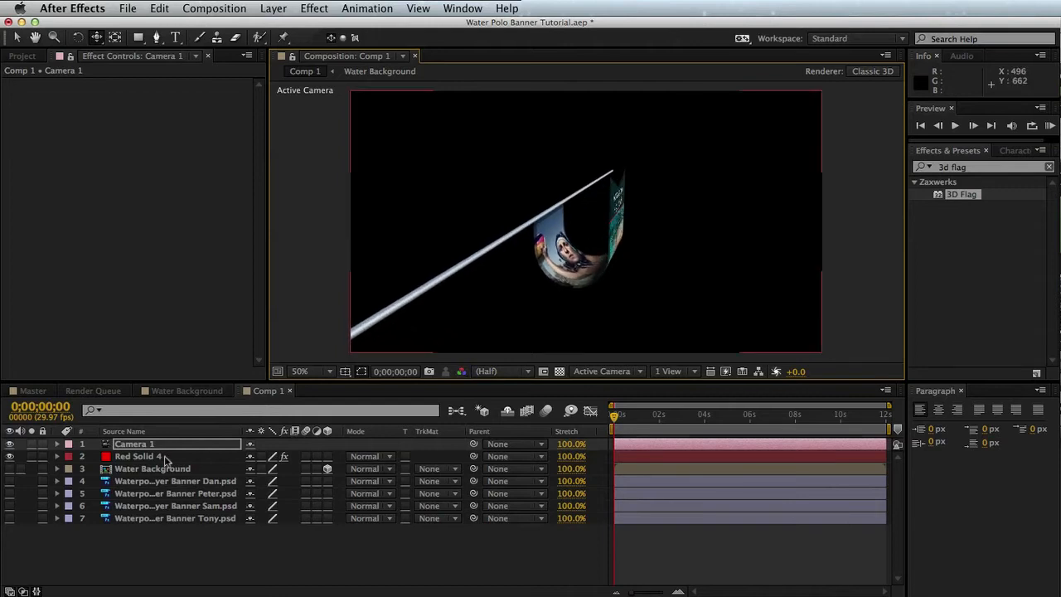
scroll(253, 170, "down", 10)
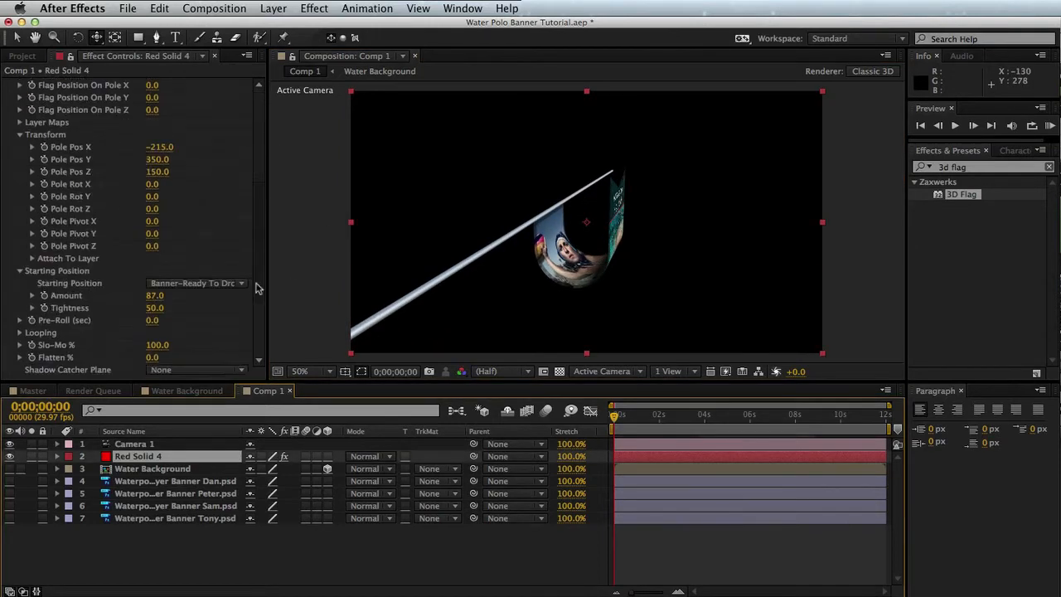
left_click_drag(153, 172, 184, 177)
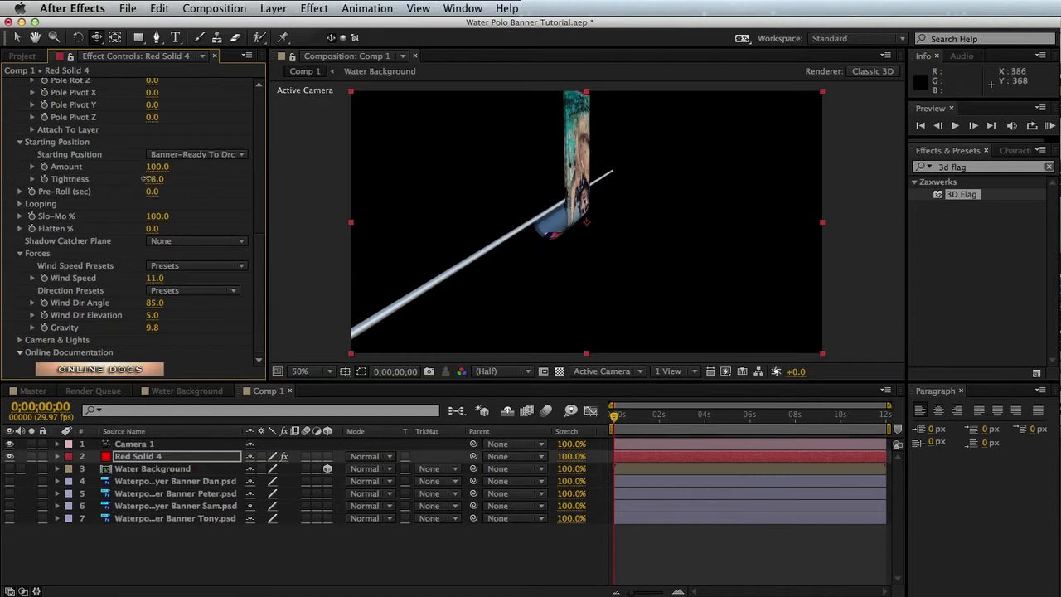
mouse_move(147, 178)
left_mouse_down()
mouse_move(102, 183)
mouse_move(154, 183)
left_mouse_up()
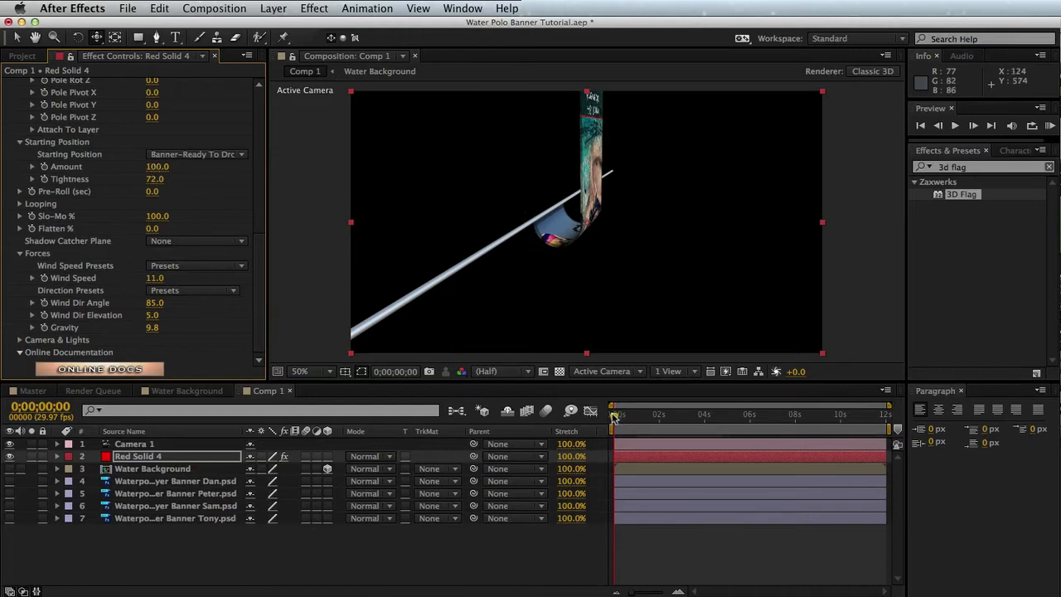
left_click_drag(615, 418, 733, 419)
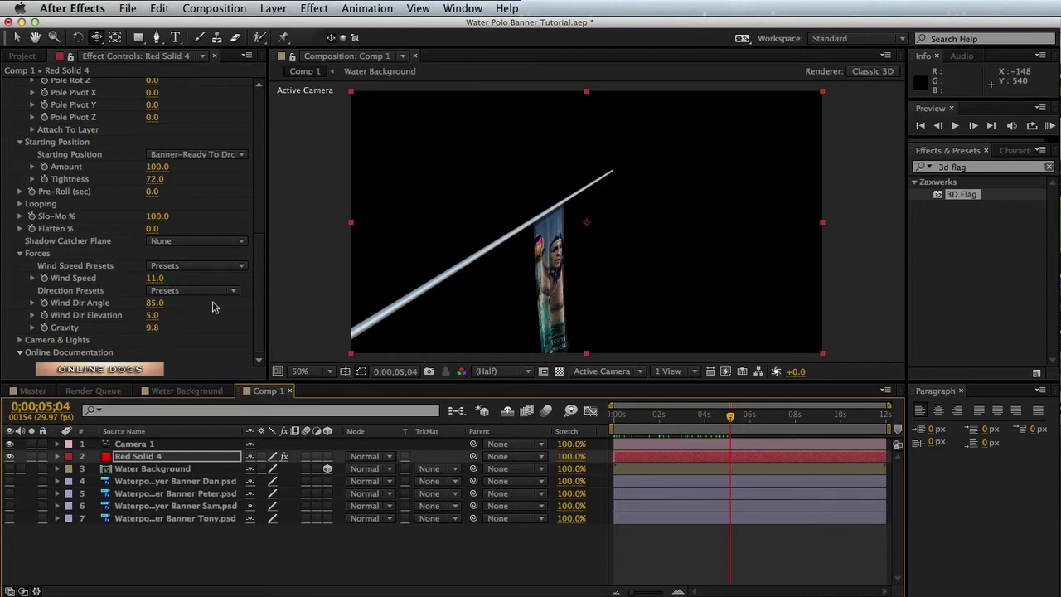
- Set the Wind Dir Angle to 25 and Wind Dir Elevation to -70, and scrub to 0;00;08;20 to check the banner's motion
left_click(152, 315)
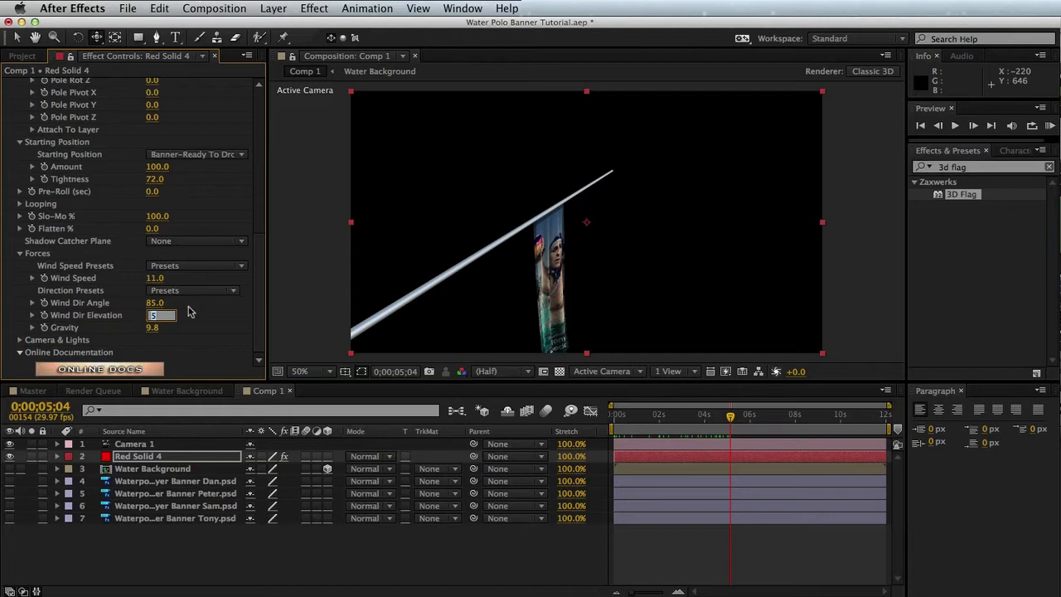
key("shift+Tab")
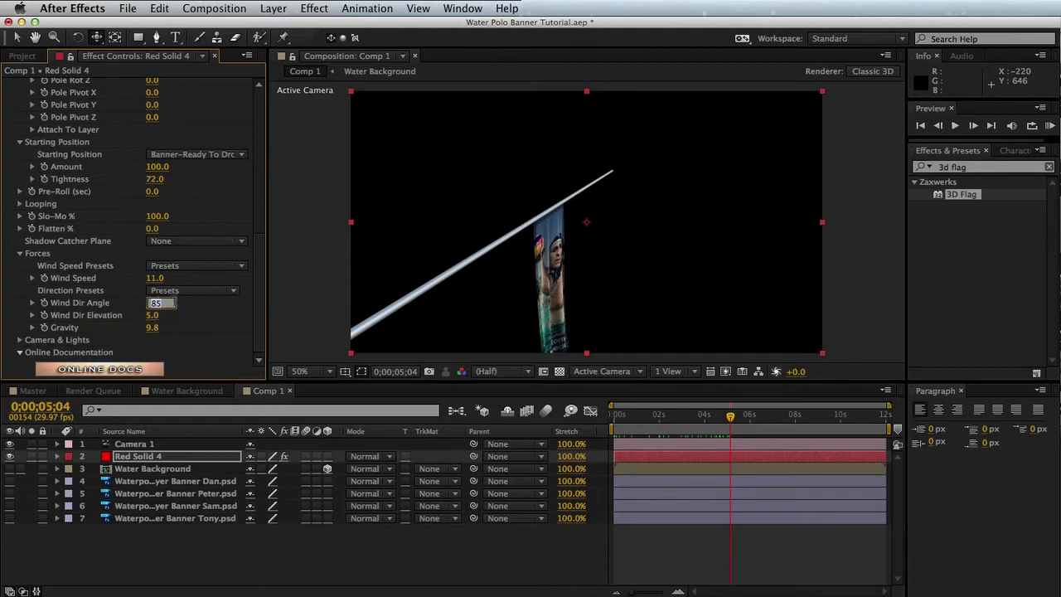
type("25")
key("Return")
left_click(153, 316)
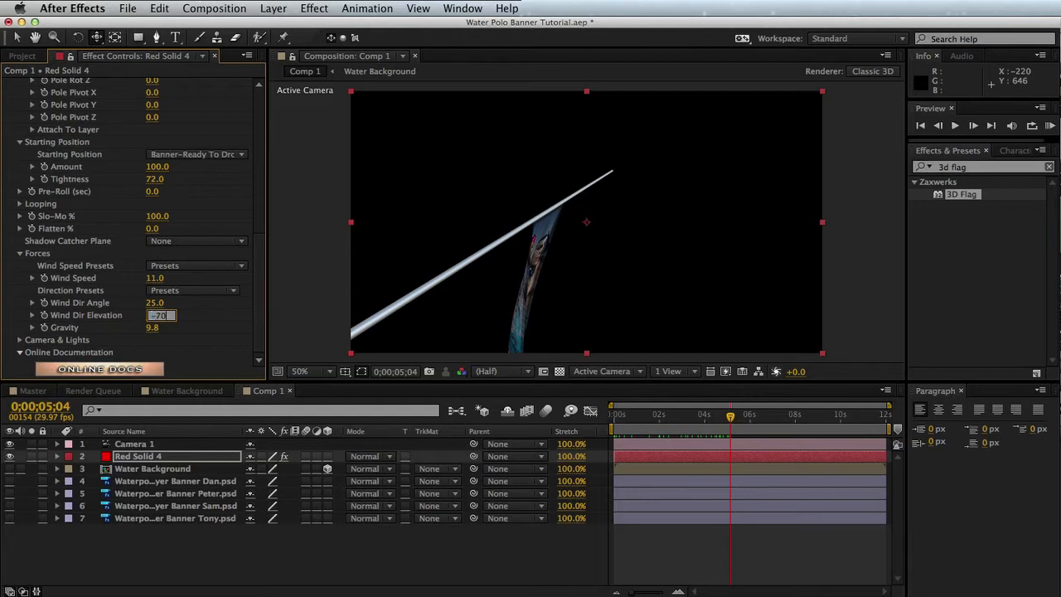
key("Return")
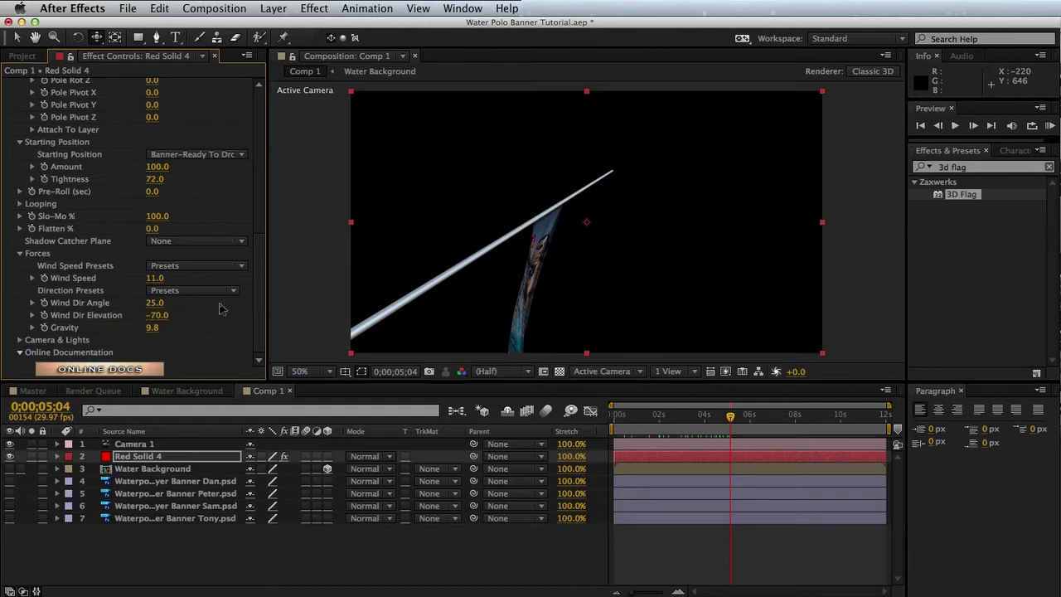
left_click_drag(664, 423, 810, 415)
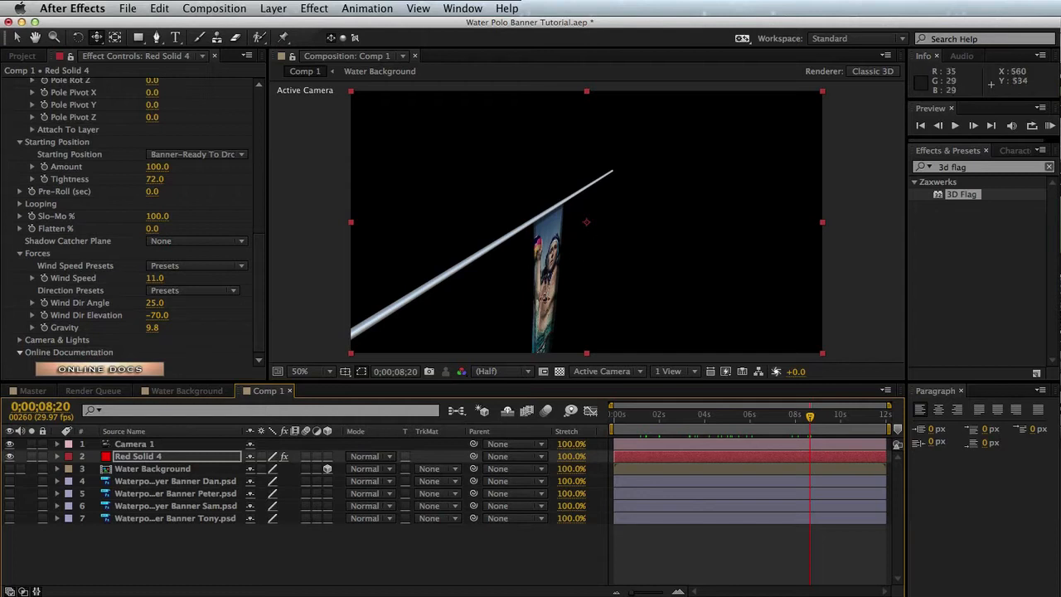
- Rename the Red Solid 4 layer as 3D Flag Tony
left_click(191, 461)
key("Return")
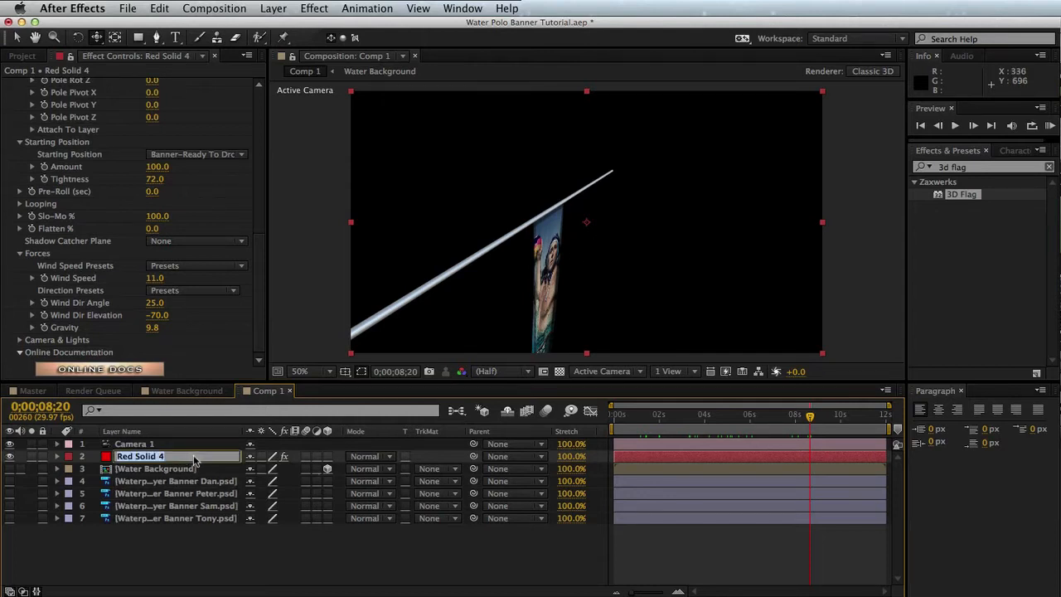
type("3D Flag Ton")
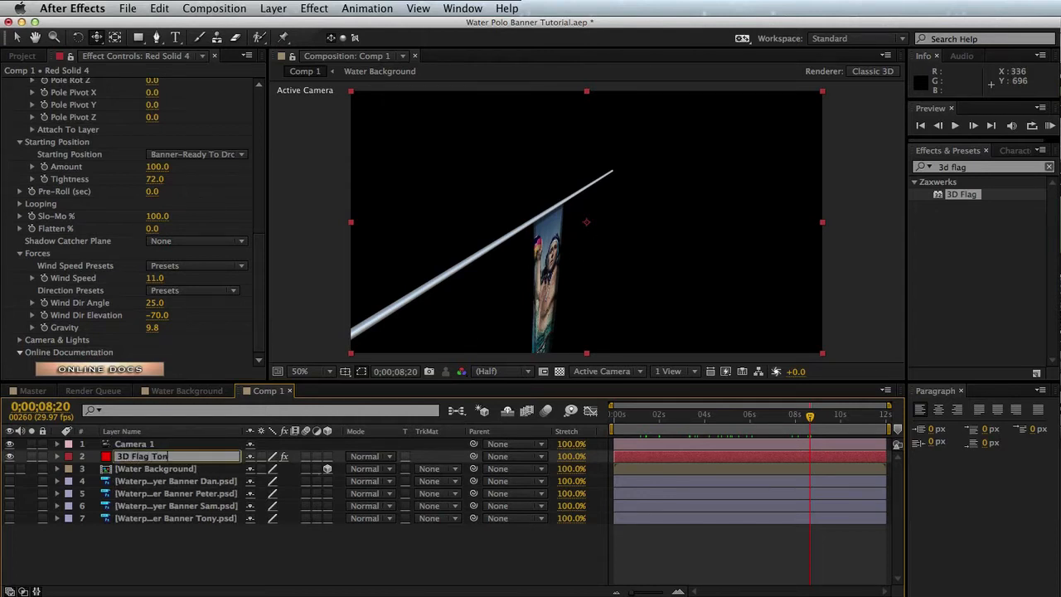
type("y")
key("Return")
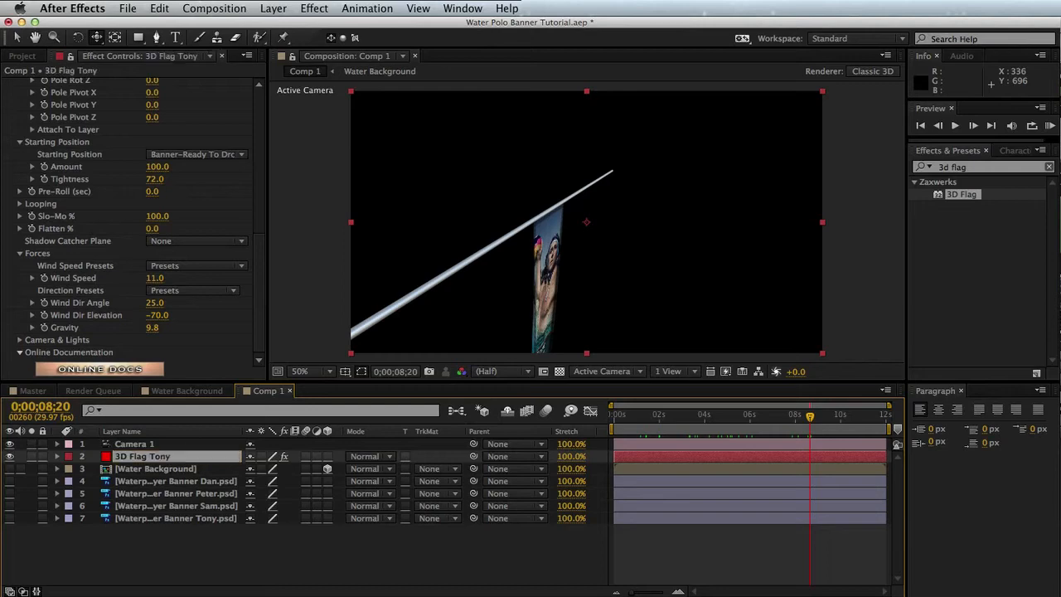
- Duplicate the 3D Flag Tony layer and set the copy's flag image to Waterpolo Player Banner Sam.psd
left_click(161, 8)
left_click(186, 168)
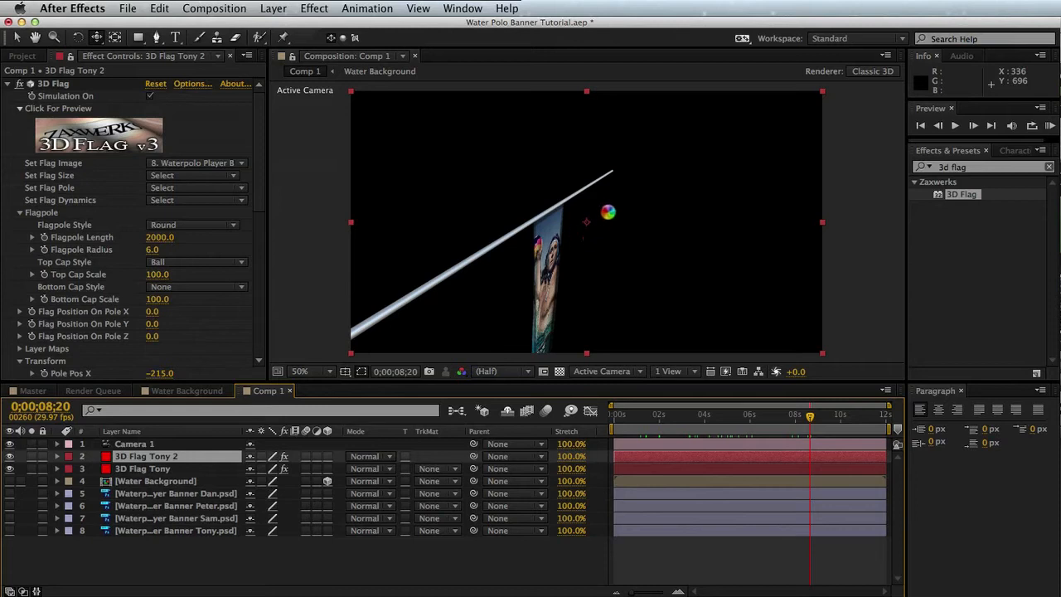
left_click(205, 166)
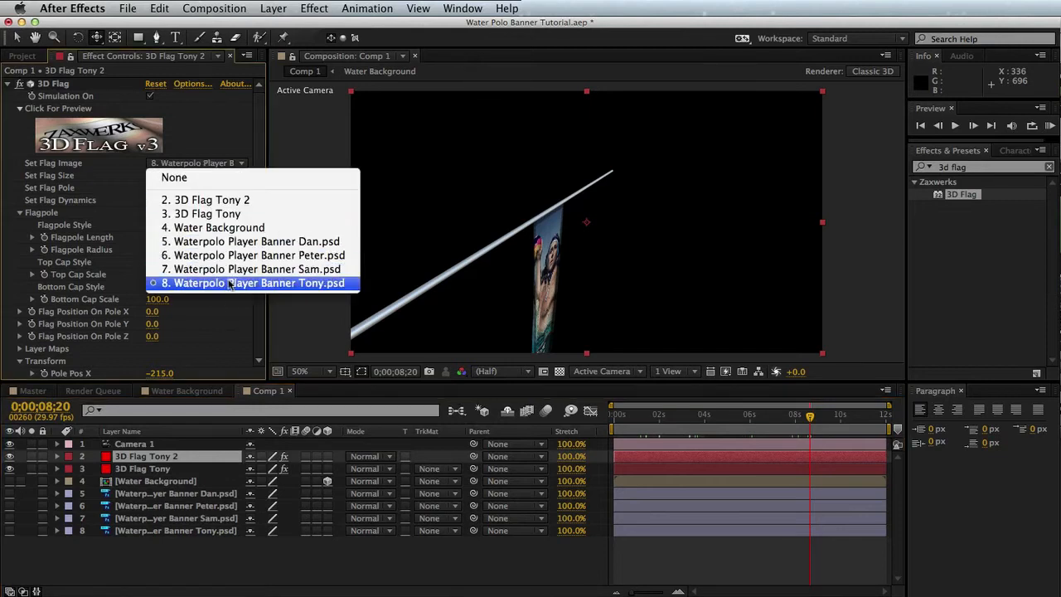
left_click(231, 272)
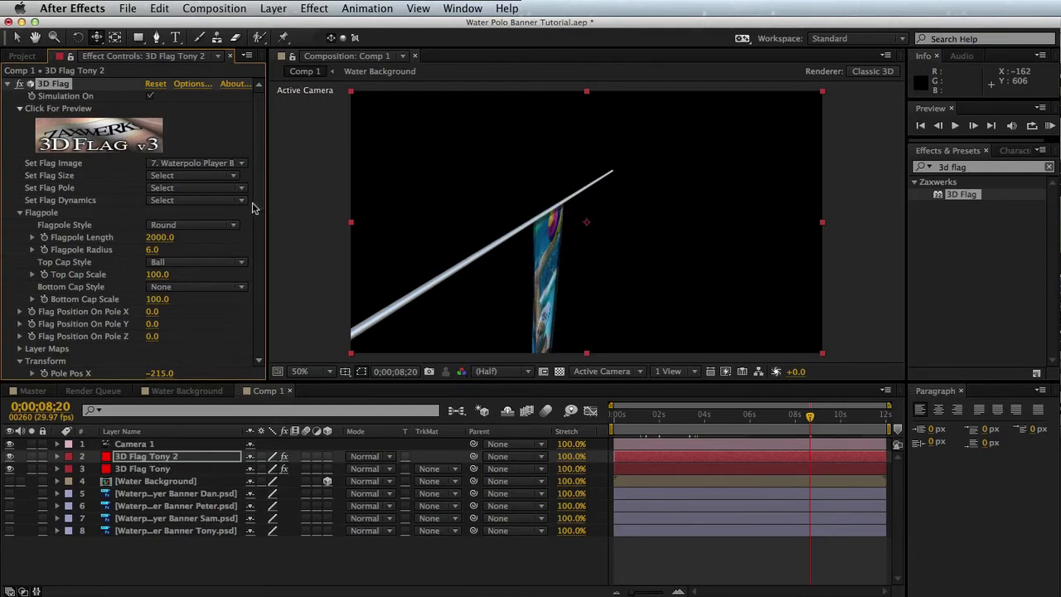
- Set the duplicated flag's Pole Pos X to 40 and orbit the camera to see both banners closer to head-on
left_click_drag(258, 217, 263, 279)
left_click(159, 182)
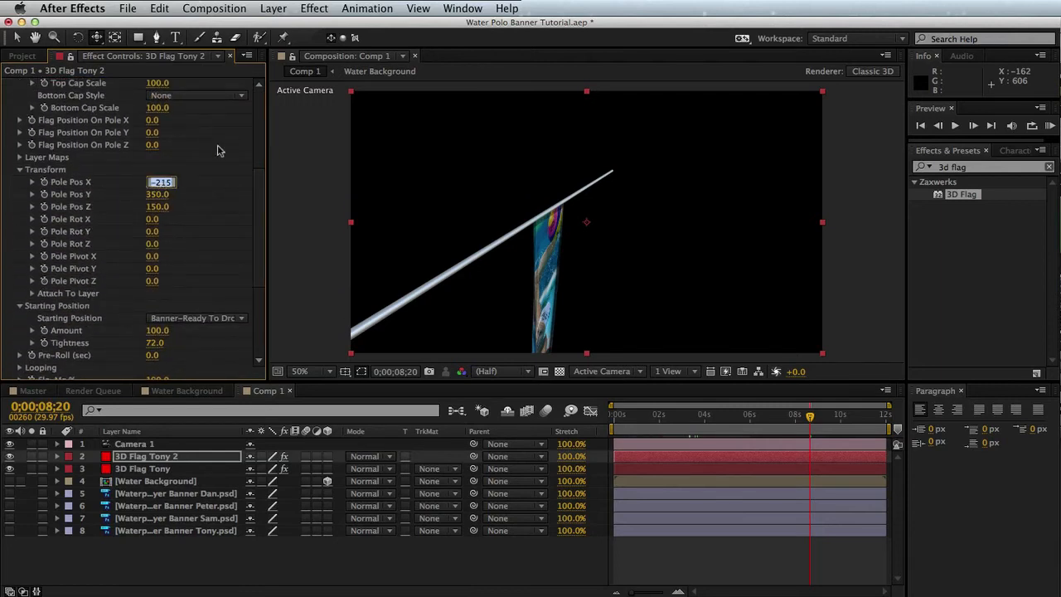
type("40")
key("Return")
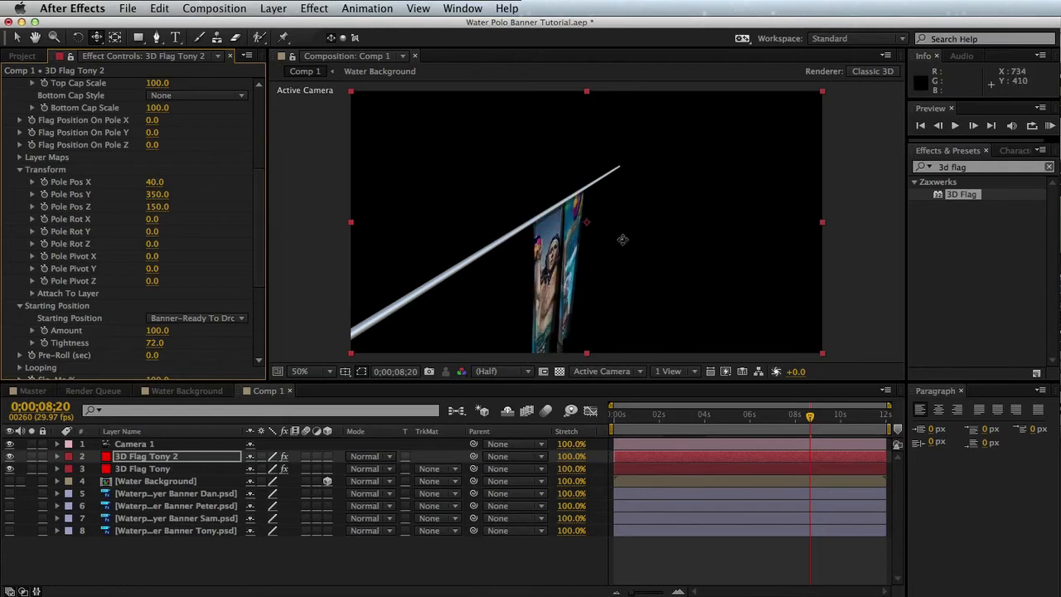
key("c")
key("c")
left_click_drag(642, 238, 578, 230)
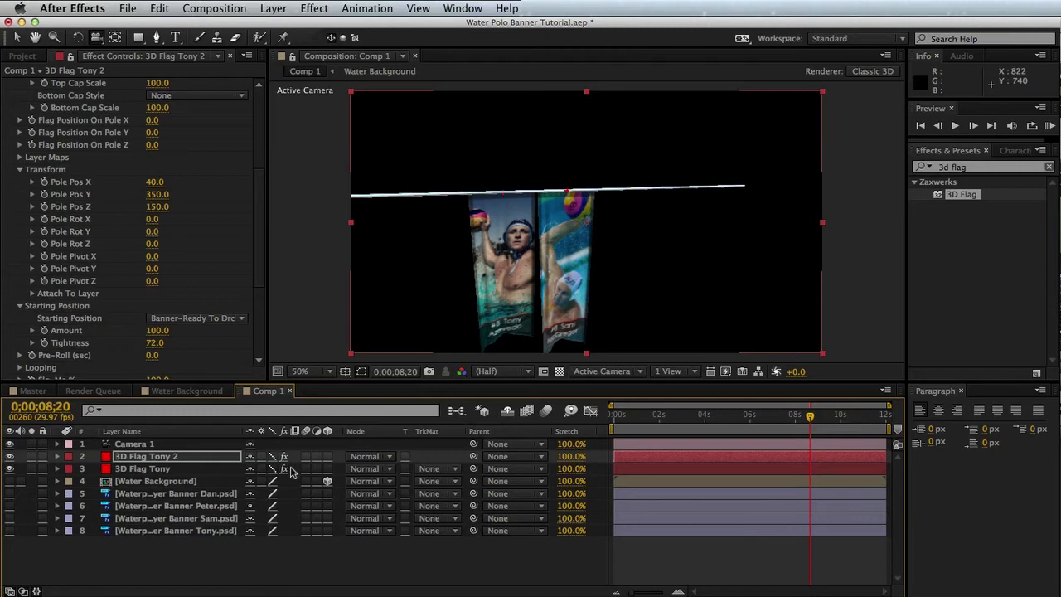
- Rename the 3D Flag Tony 2 layer as 3D Flag Sam
key("Return")
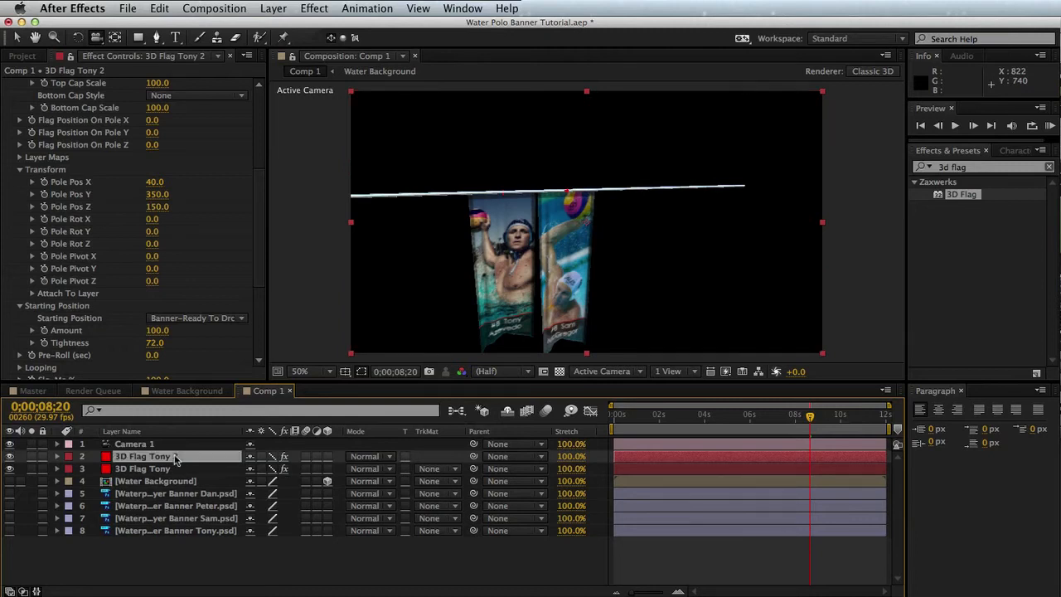
key("Right")
key("alt+shift+Left")
key("alt+shift+Left")
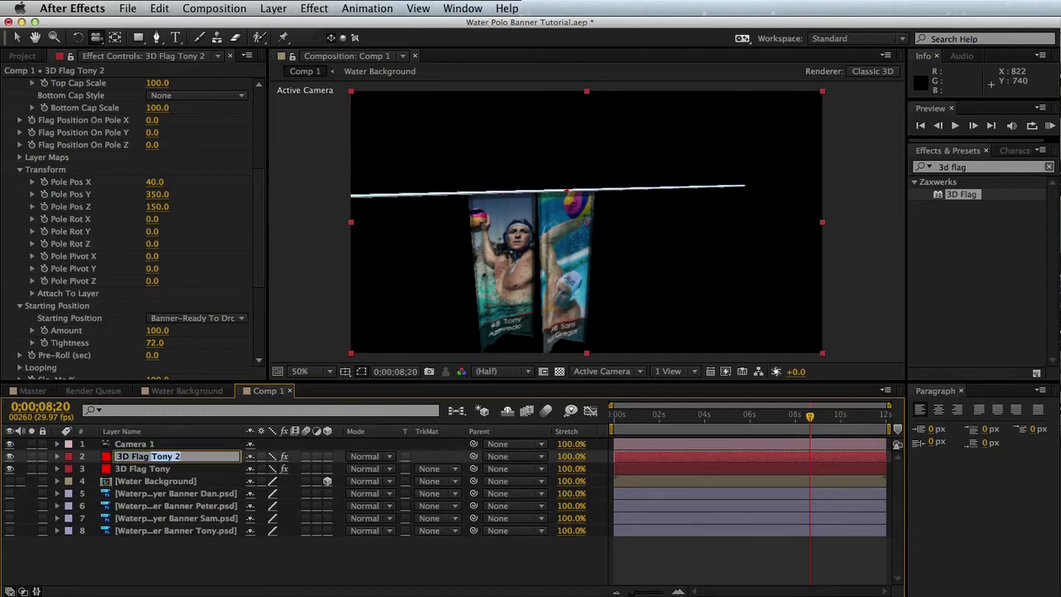
type("Sam")
key("Return")
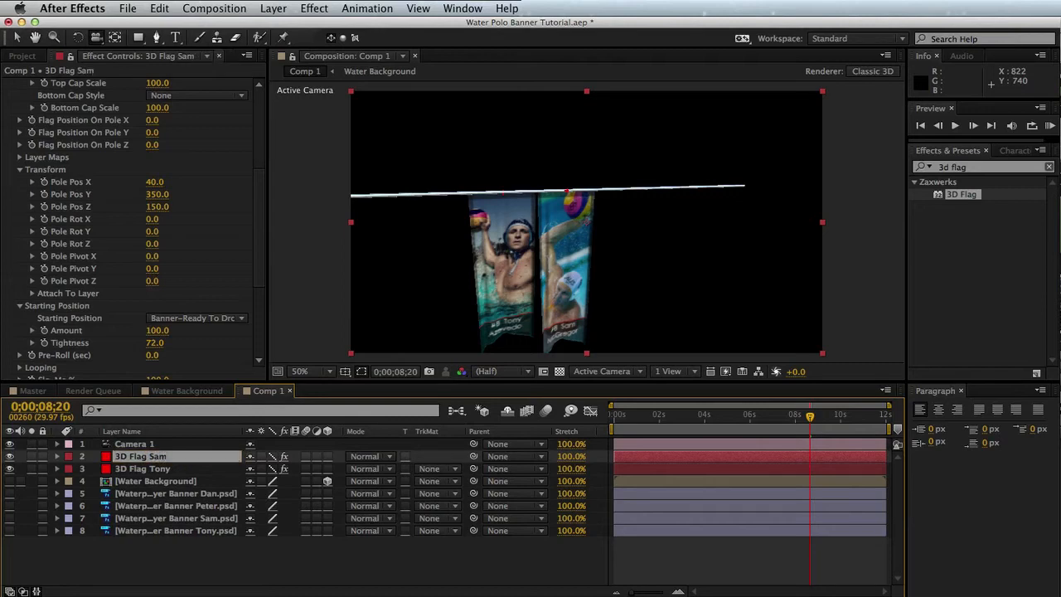
- Duplicate the 3D Flag Sam layer and set the copy's flag image to Waterpolo Player Banner Peter.psd
left_click(166, 8)
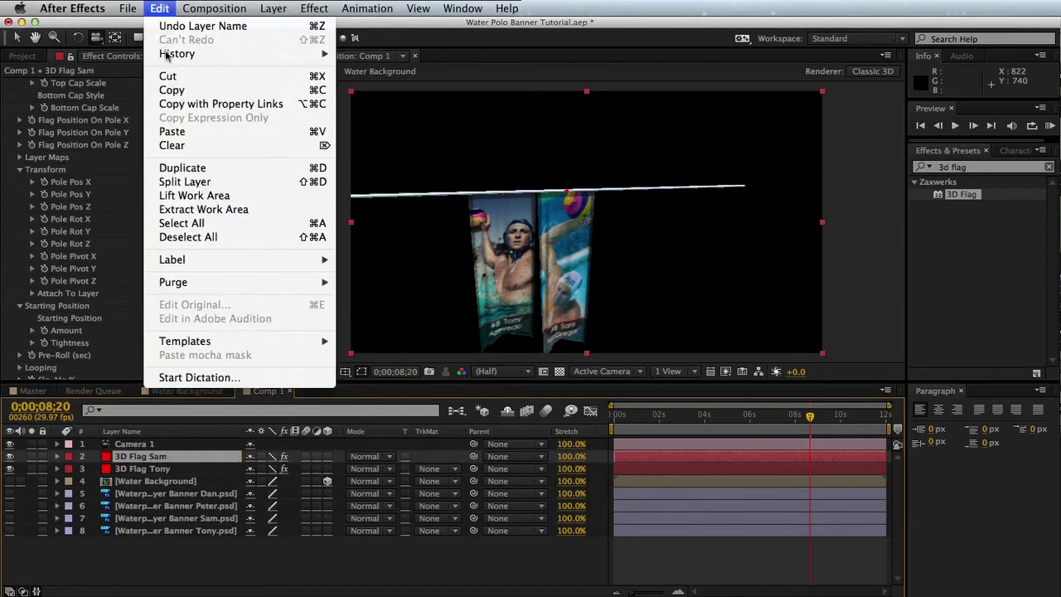
left_click(187, 168)
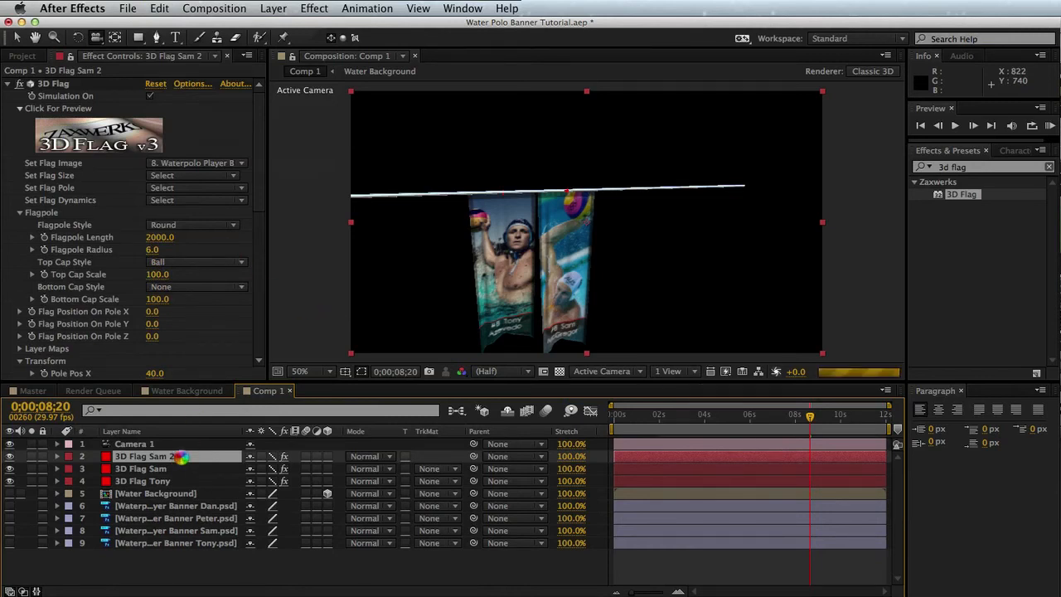
key("Return")
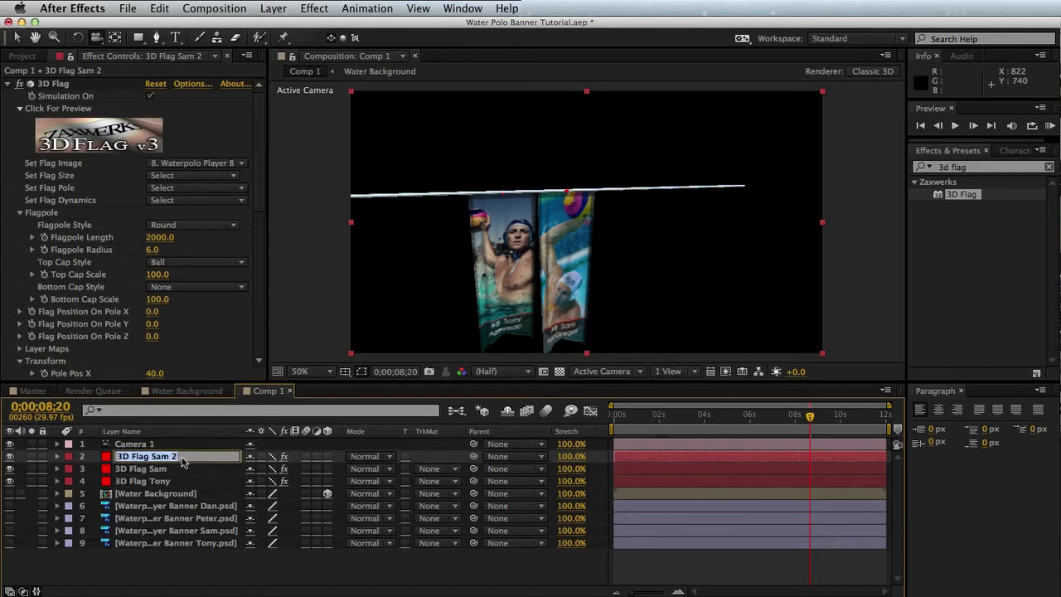
key("Right")
key("alt+shift+Left")
left_click(203, 165)
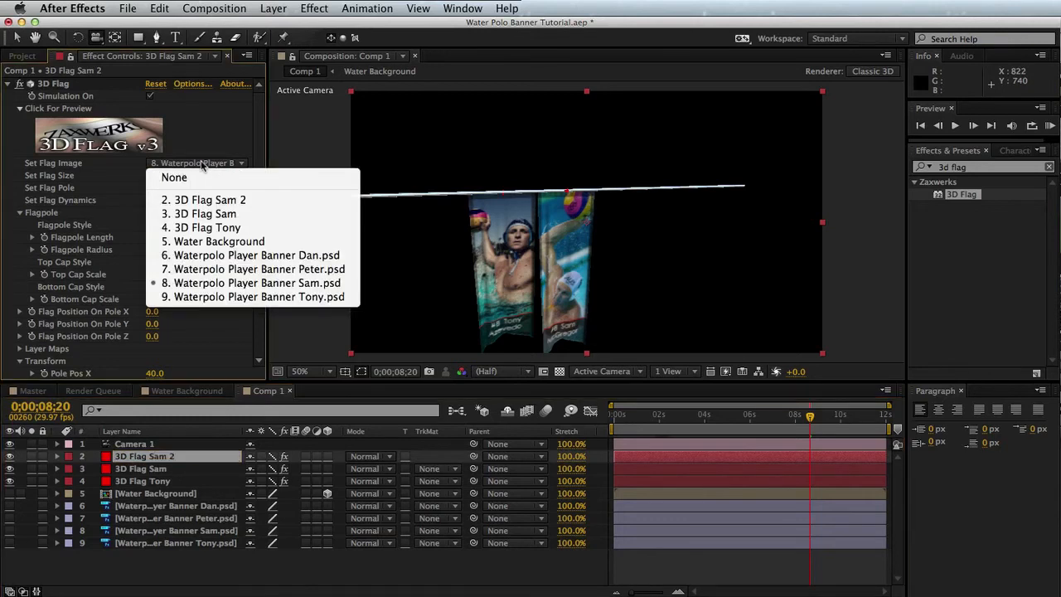
left_click(233, 269)
- Rename the 3D Flag Sam 2 layer as 3D Flag Peter
left_click(156, 456)
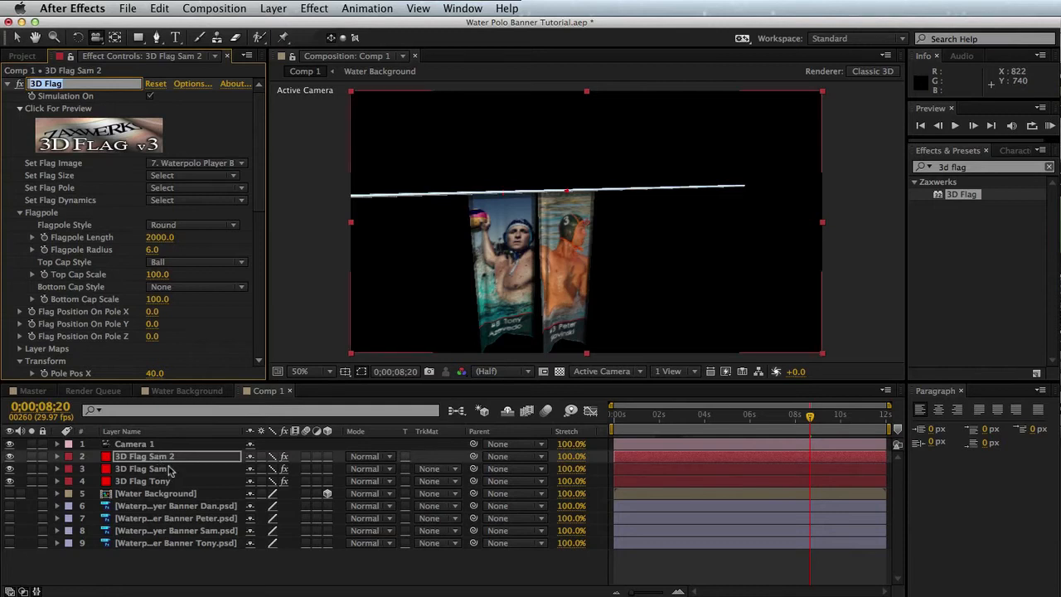
left_click(165, 463)
key("Return")
double_click(172, 456)
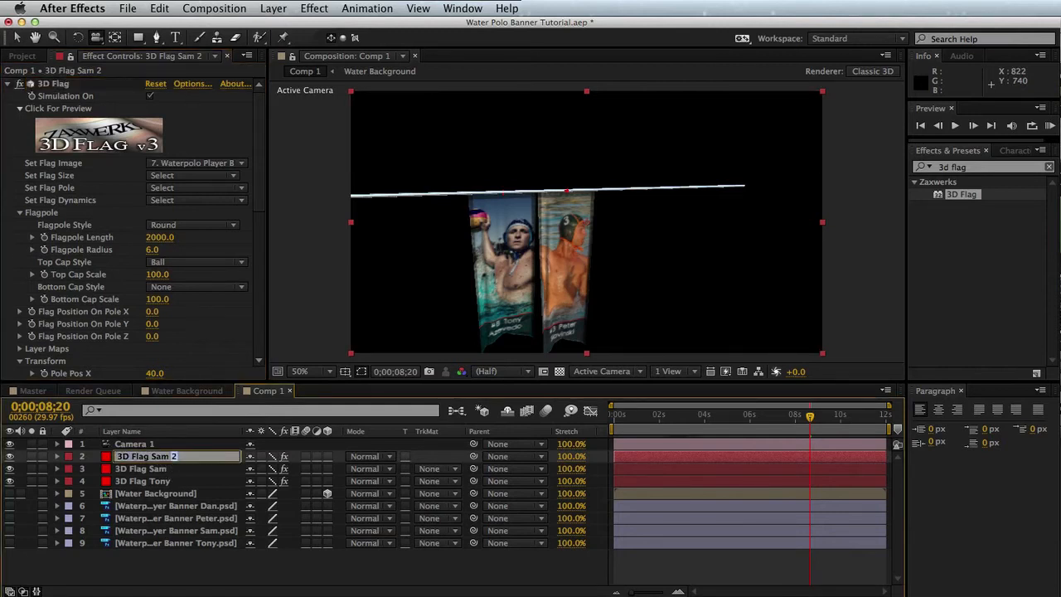
key("BackSpace")
key("BackSpace")
key("BackSpace")
key("BackSpace")
key("BackSpace")
type("P")
key("Return")
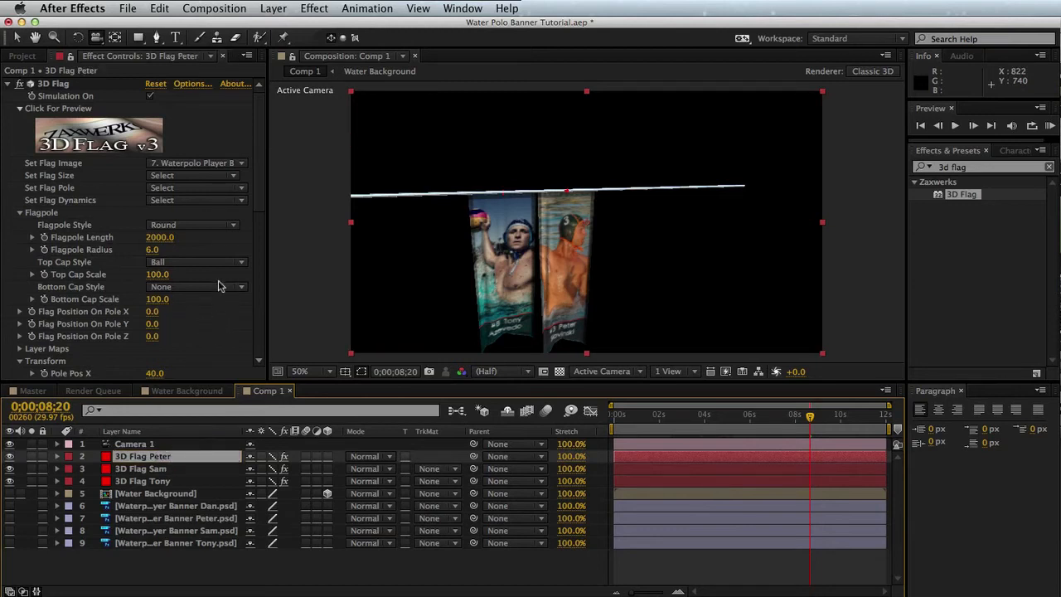
- Try Pole Pos X values of -400 and -500 on 3D Flag Peter, and settle on -475
scroll(219, 286, "down", 5)
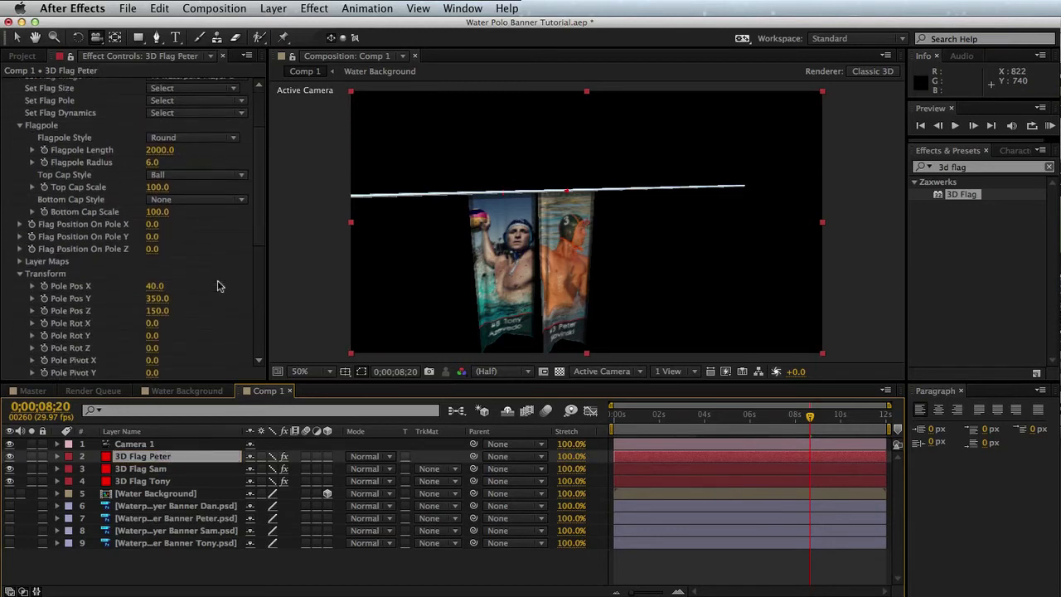
left_click(155, 286)
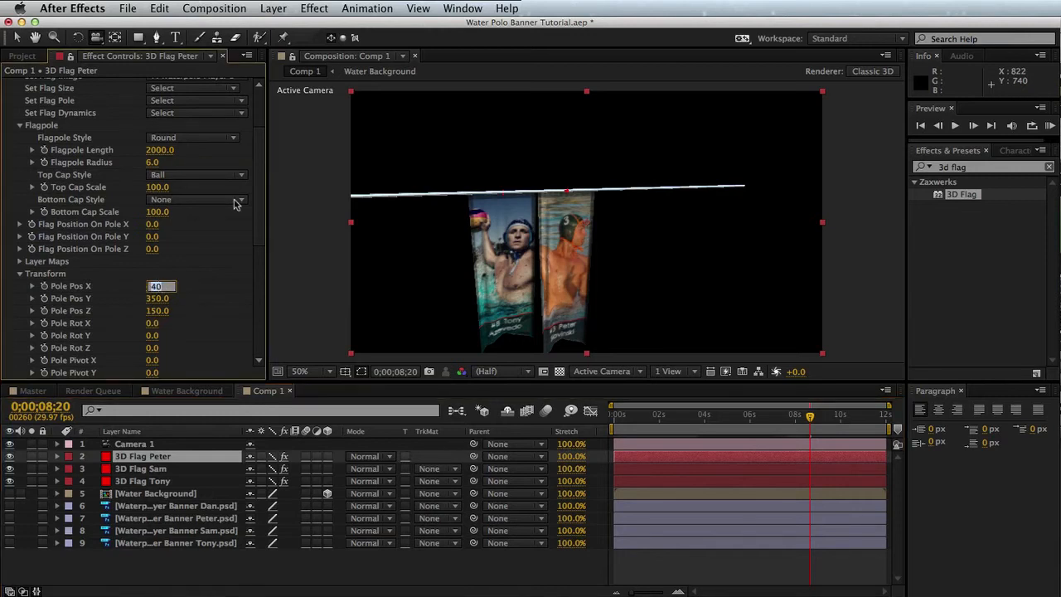
type("-400")
key("Return")
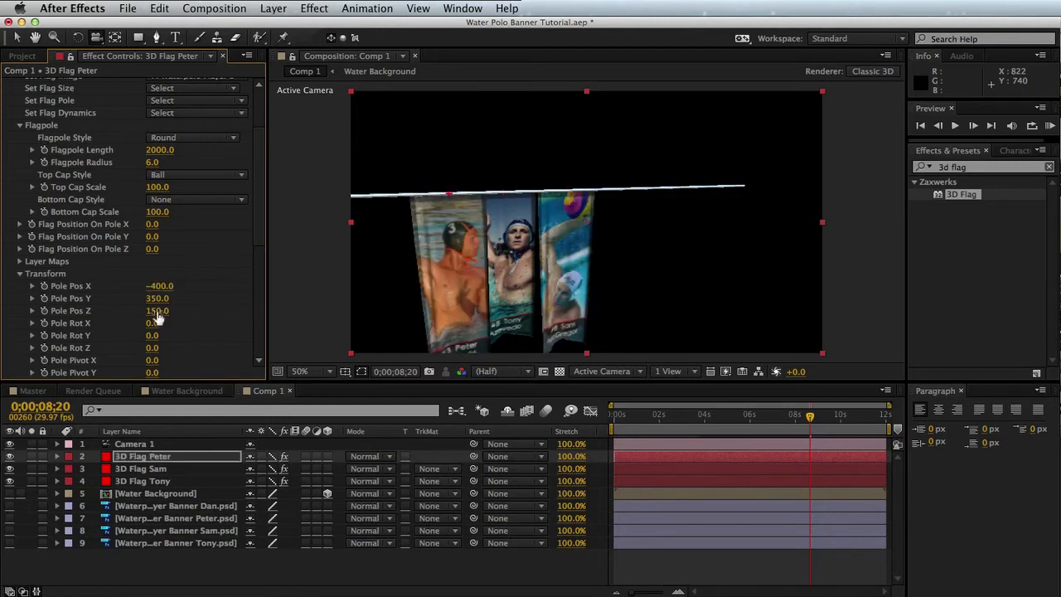
left_click(166, 284)
type("-500")
key("Return")
left_click(160, 286)
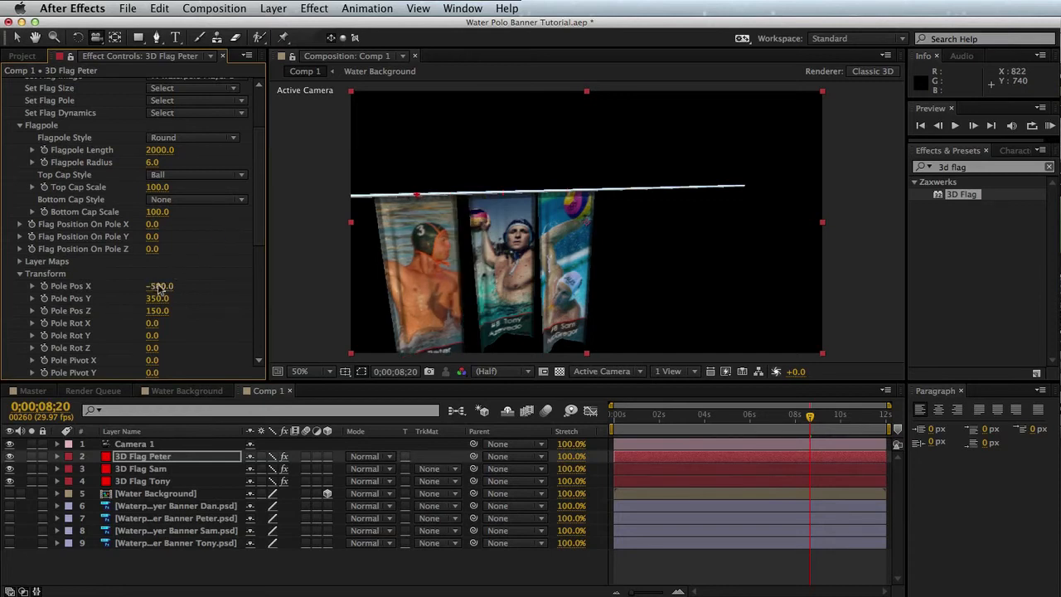
type("-475")
key("Return")
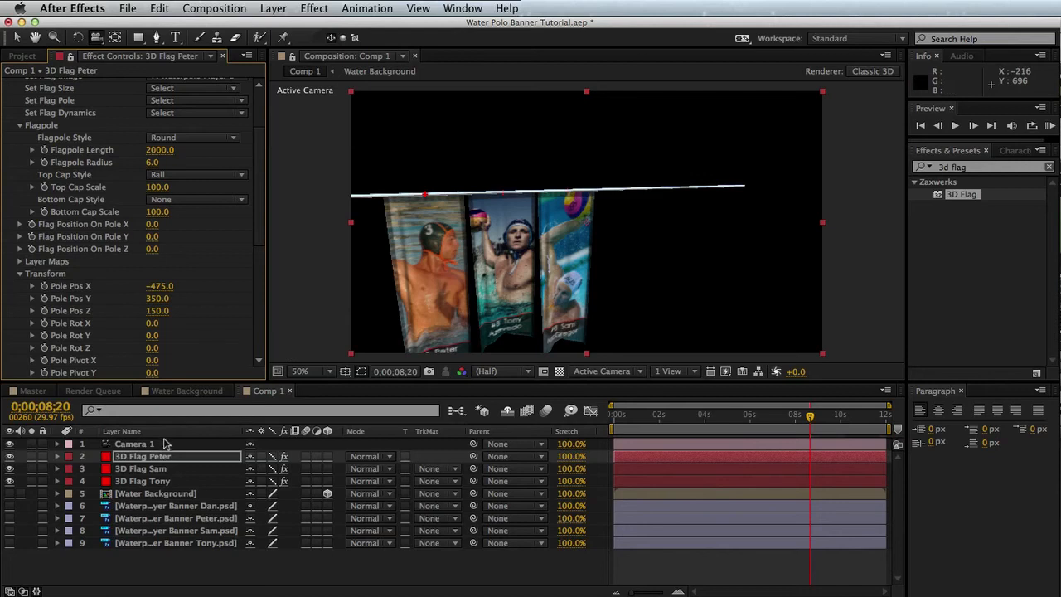
- Set both the Flagpole Style and the Top Cap Style of 3D Flag Peter to None
scroll(259, 233, "up", 3)
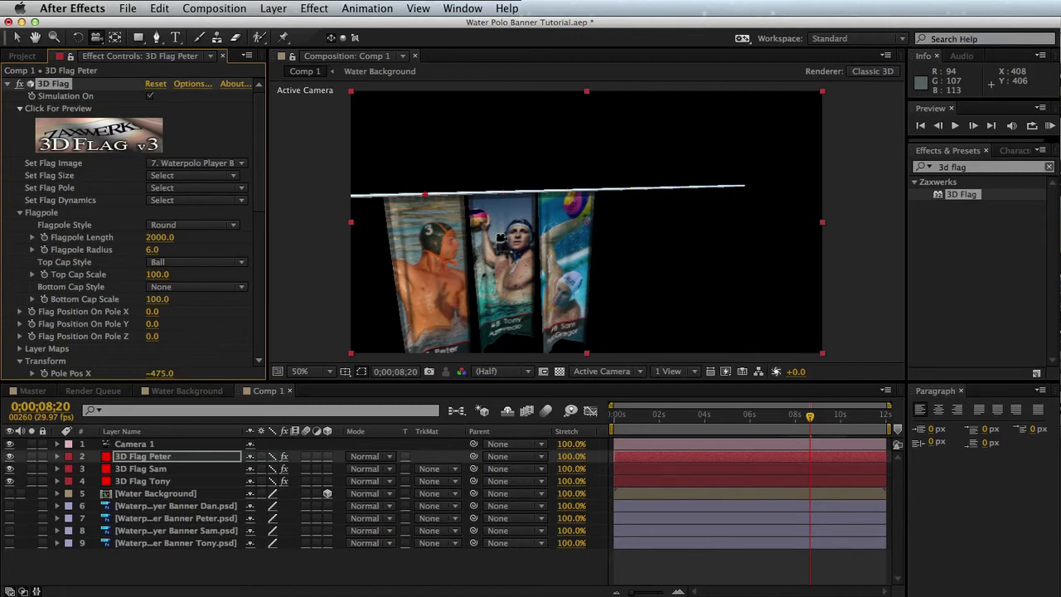
left_click(201, 229)
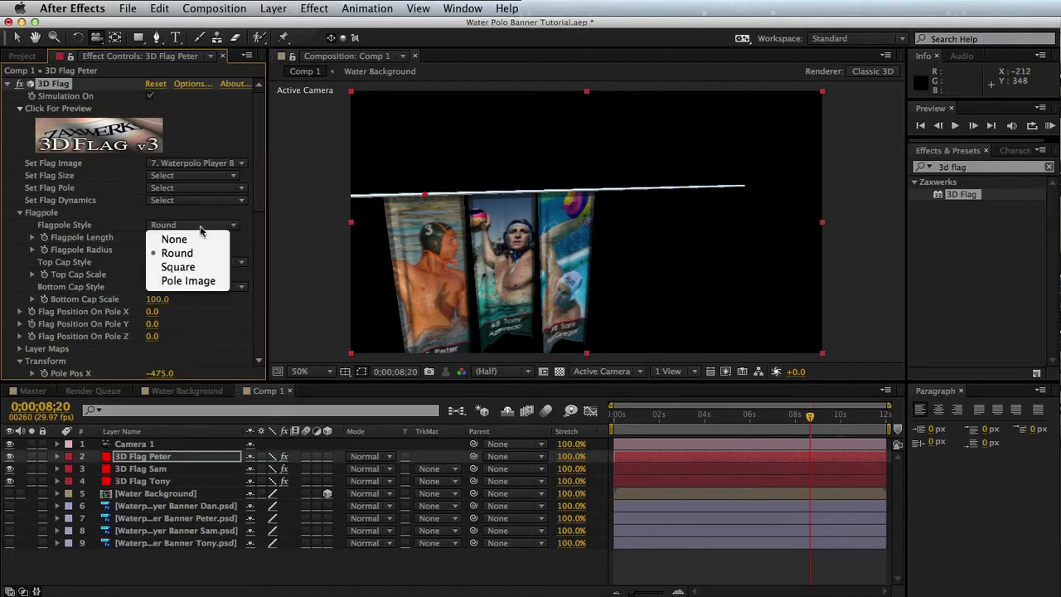
left_click(201, 239)
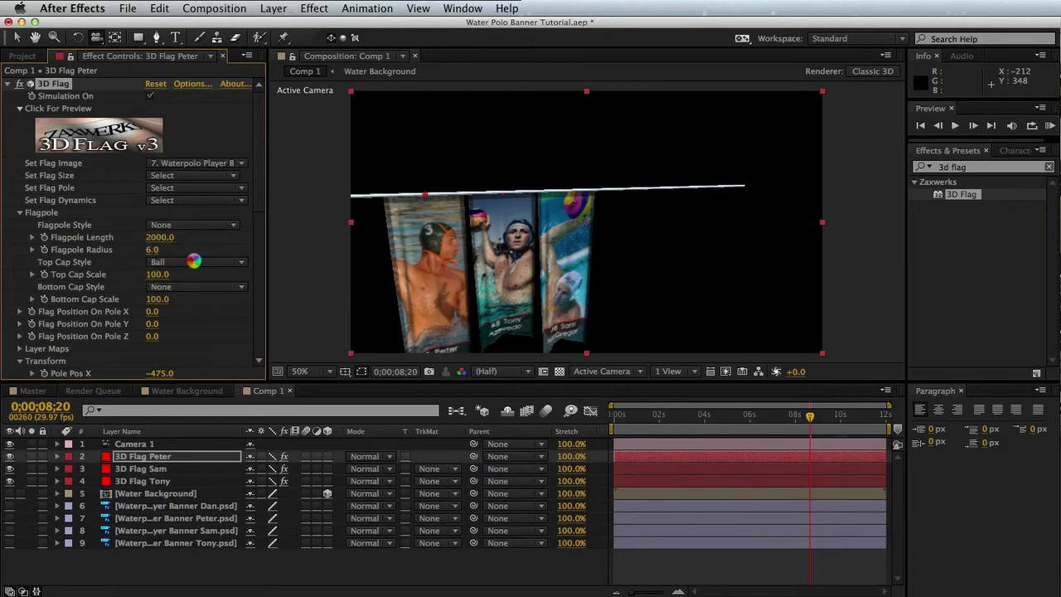
left_click(196, 262)
left_click(196, 279)
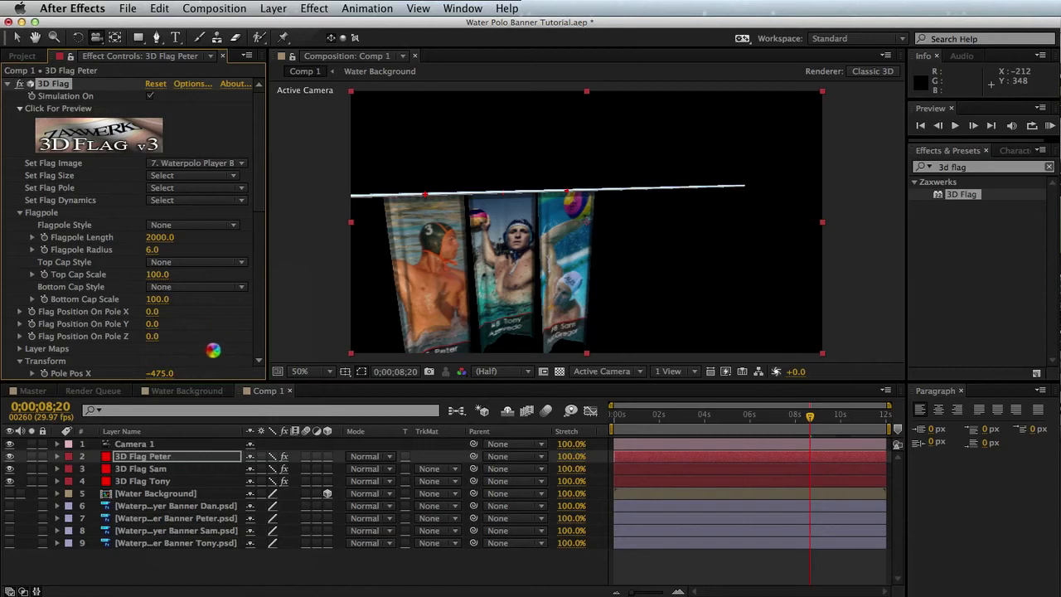
- Set both the Flagpole Style and the Top Cap Style of 3D Flag Sam to None
left_click(171, 470)
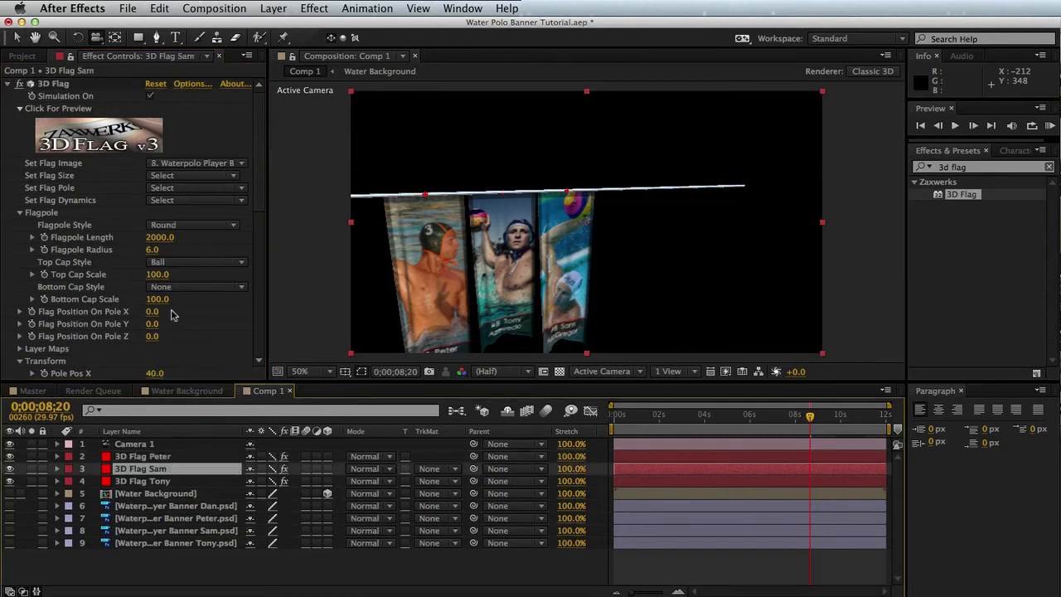
left_click(189, 225)
left_click(187, 239)
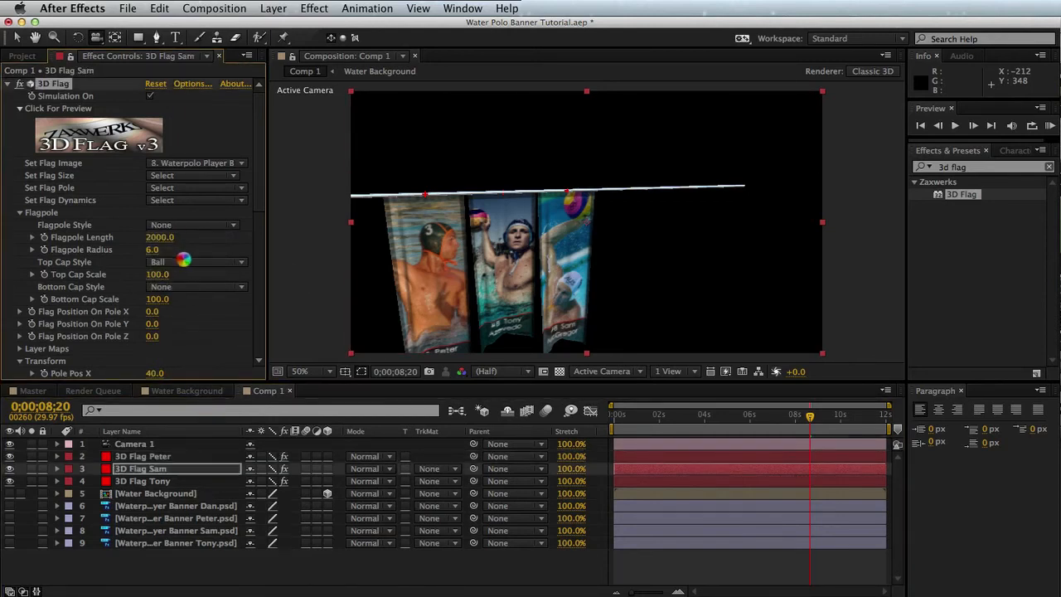
left_click(184, 261)
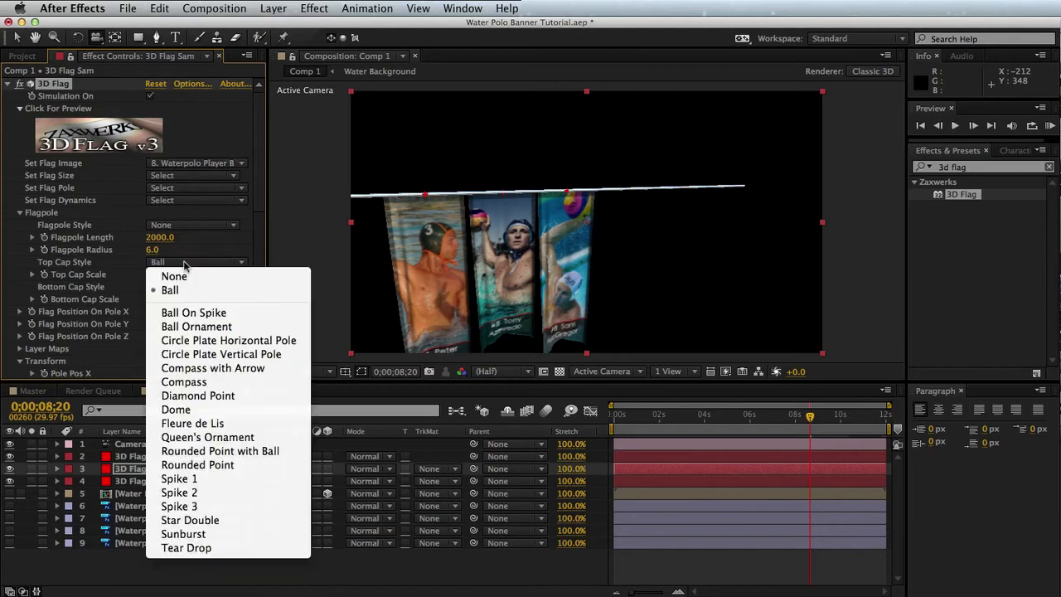
left_click(166, 275)
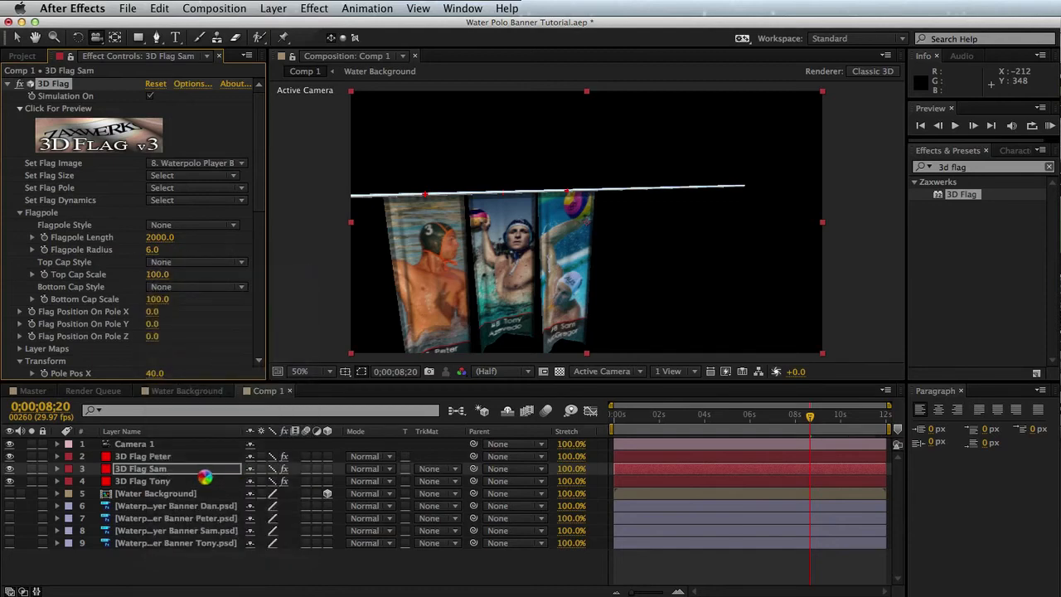
- Duplicate the 3D Flag Peter layer and rename the copy as 3D Flag Dan
left_click(169, 457)
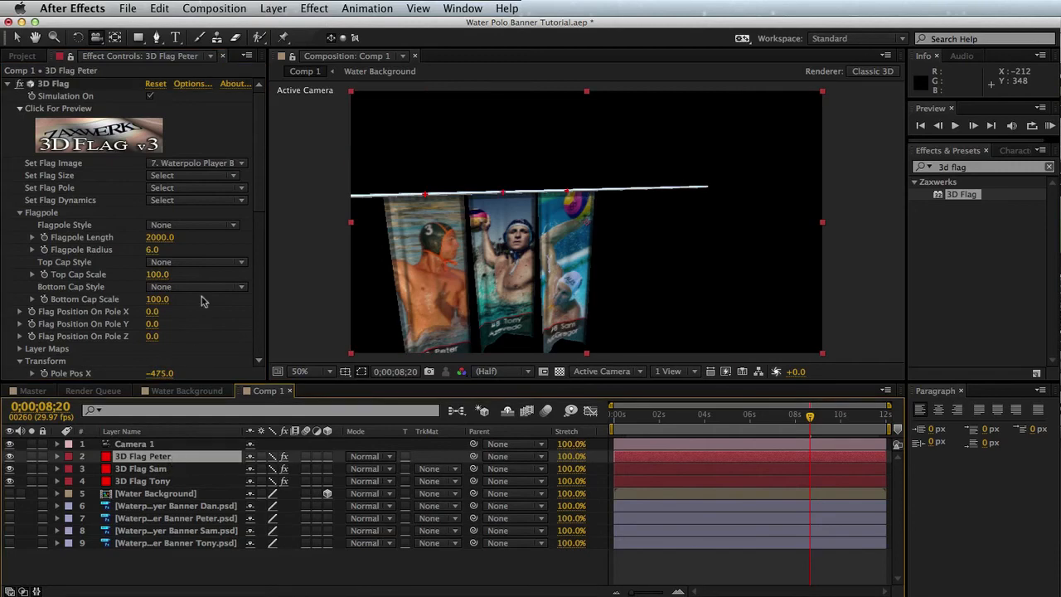
left_click(166, 7)
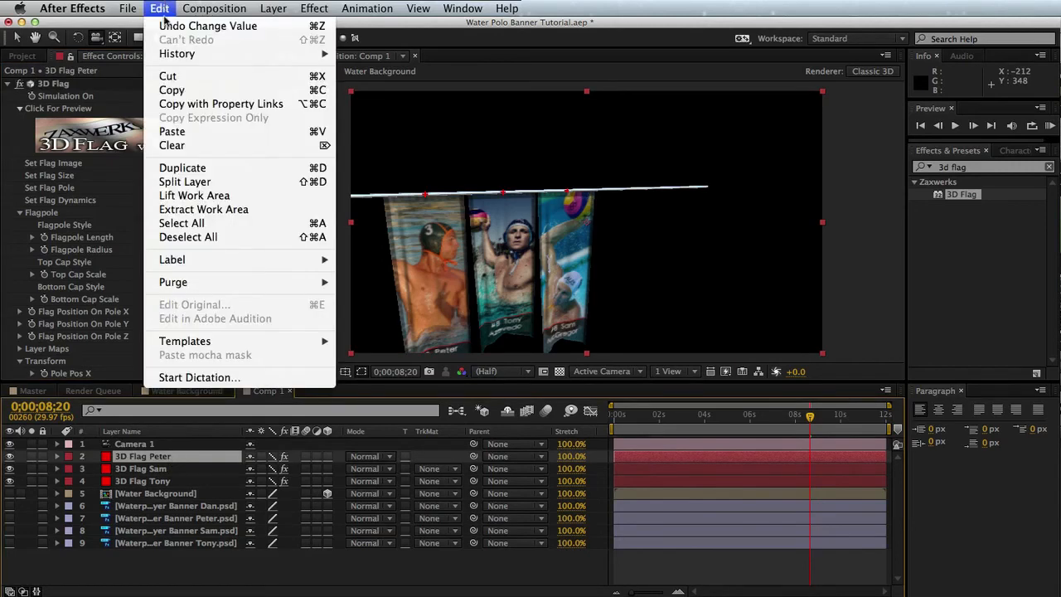
left_click(191, 167)
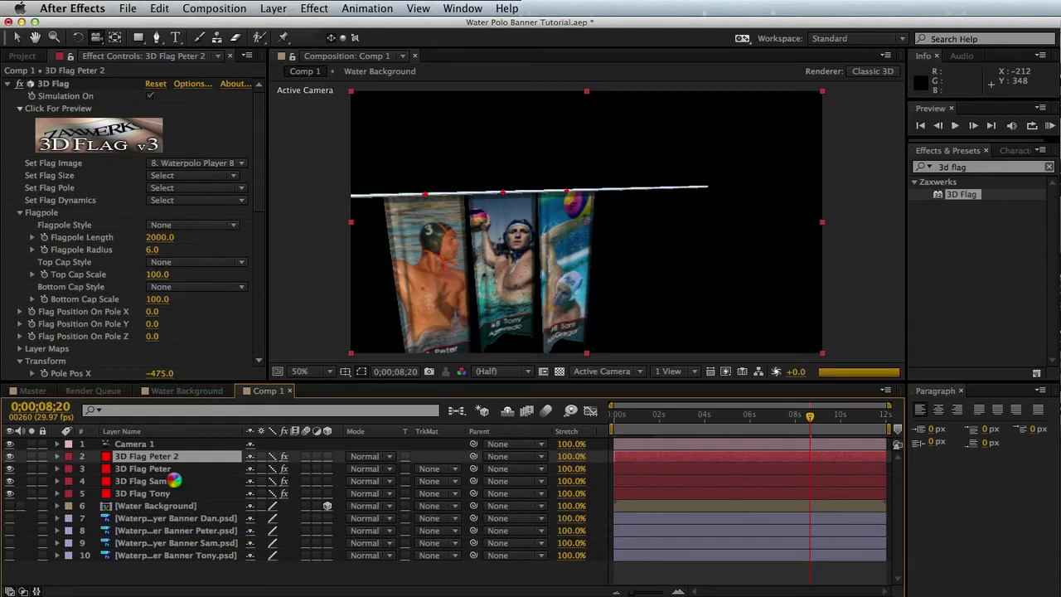
key("Return")
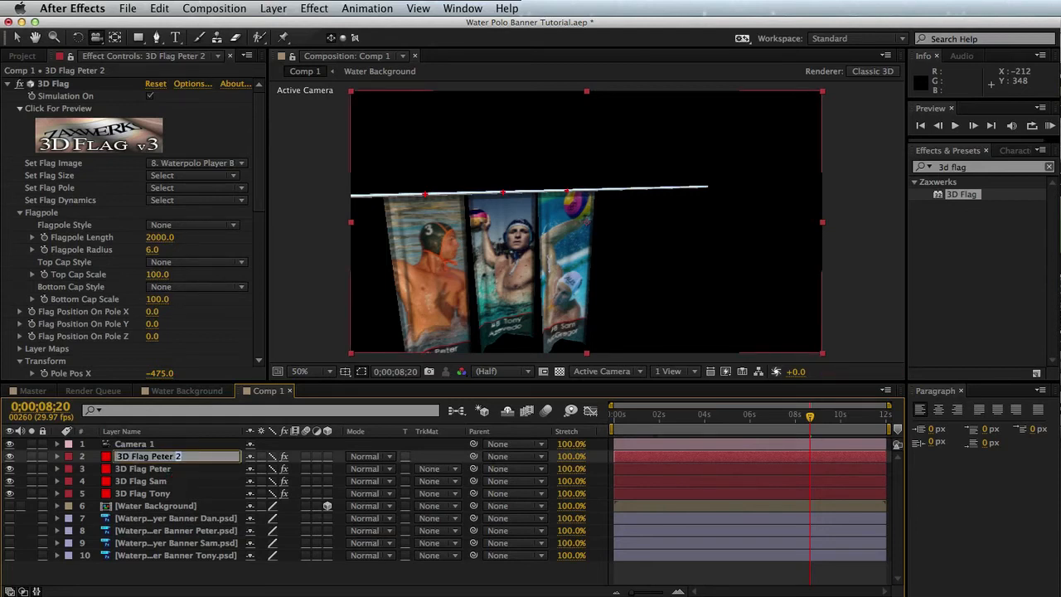
key("alt+shift+Left")
type("Dan")
key("Return")
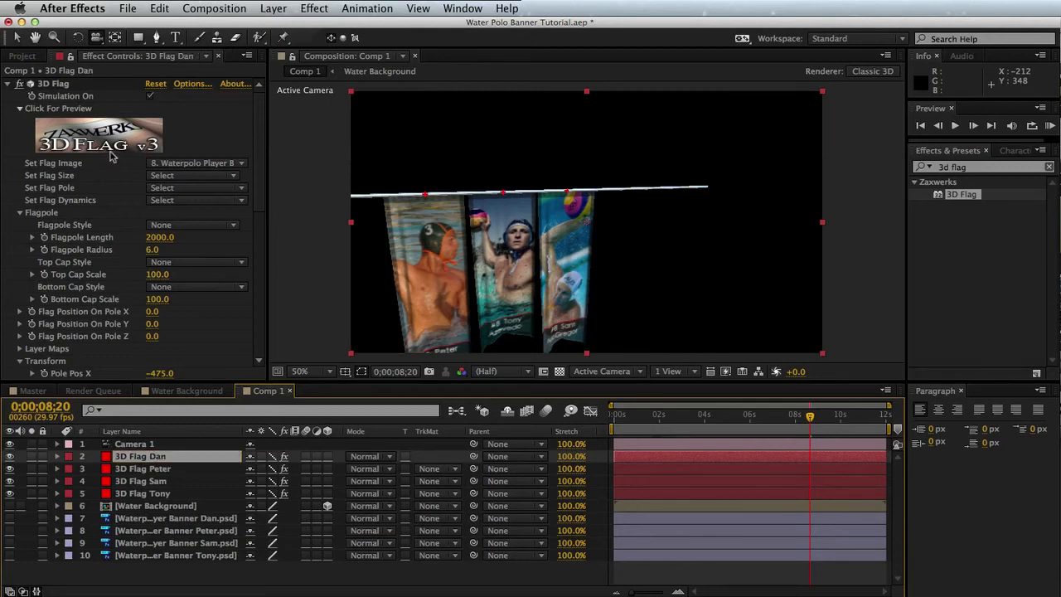
- Set the flag image of 3D Flag Dan to Waterpolo Player Banner Dan.psd, then try Pole Pos X at 275 and settle on 300
left_click(203, 163)
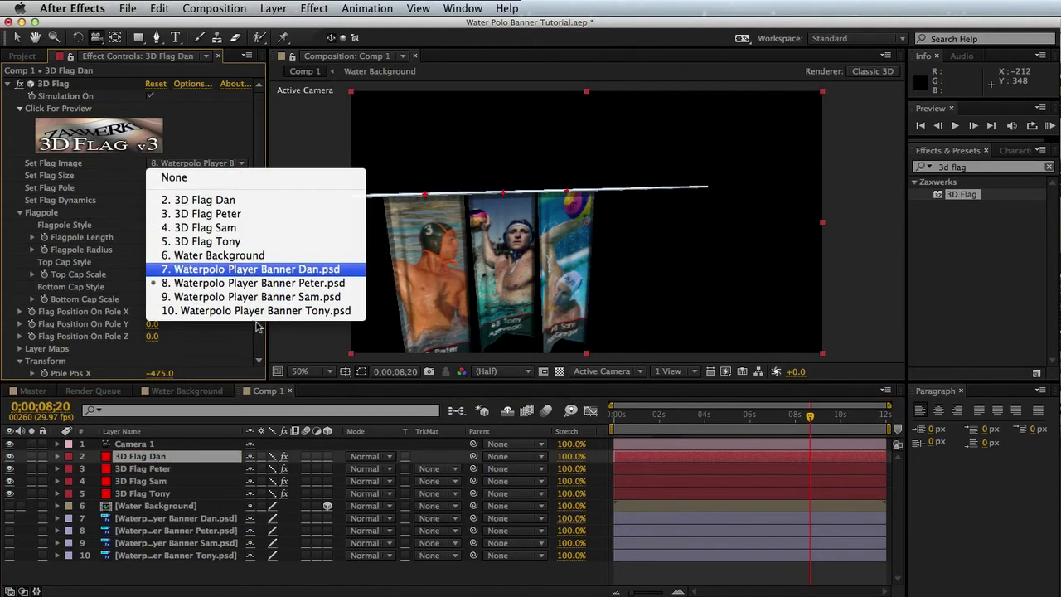
key("Return")
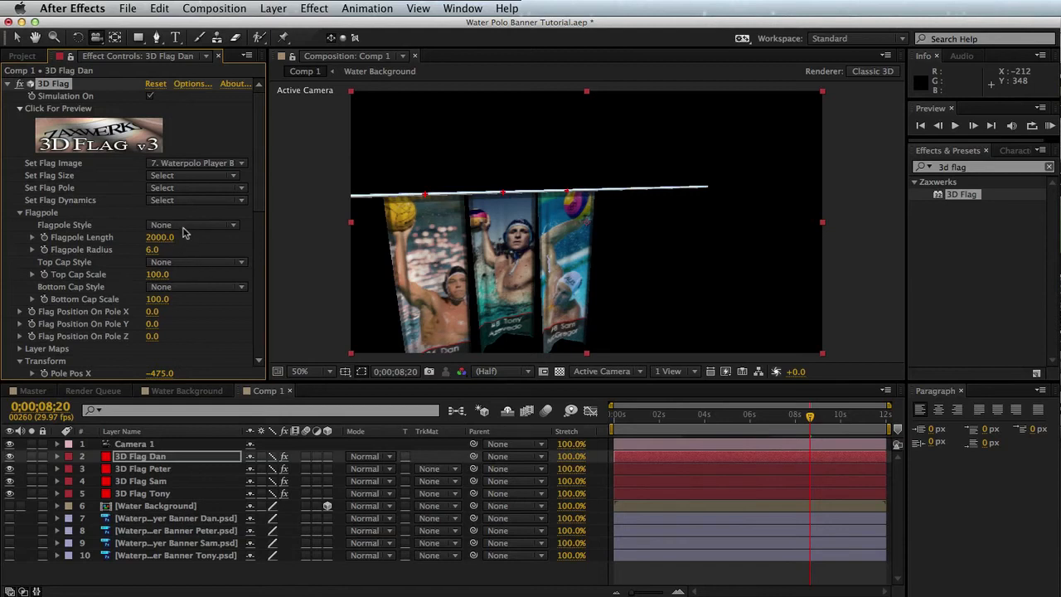
scroll(217, 324, "down", 3)
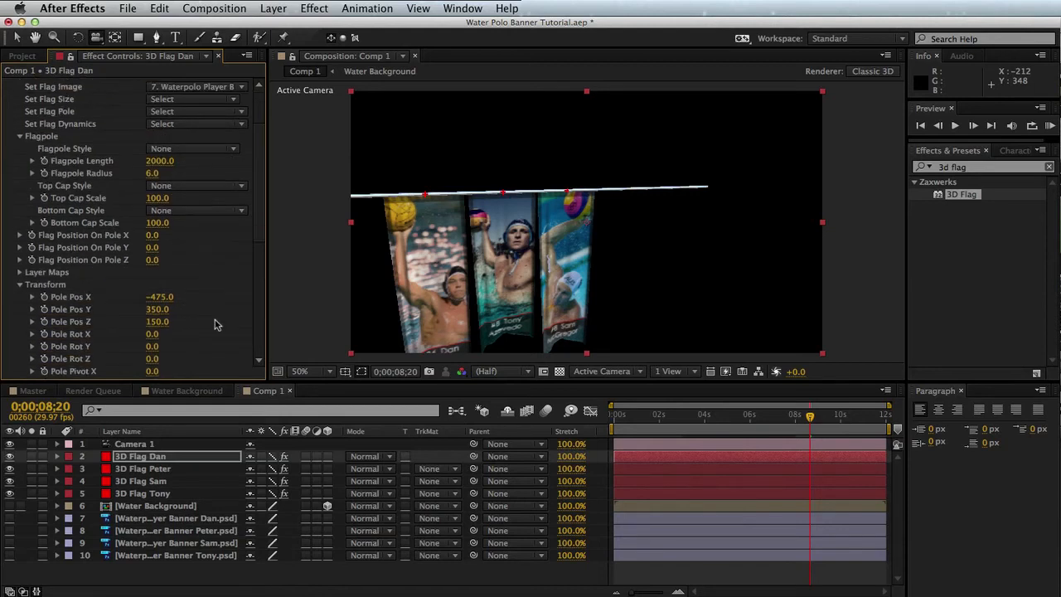
left_click(160, 297)
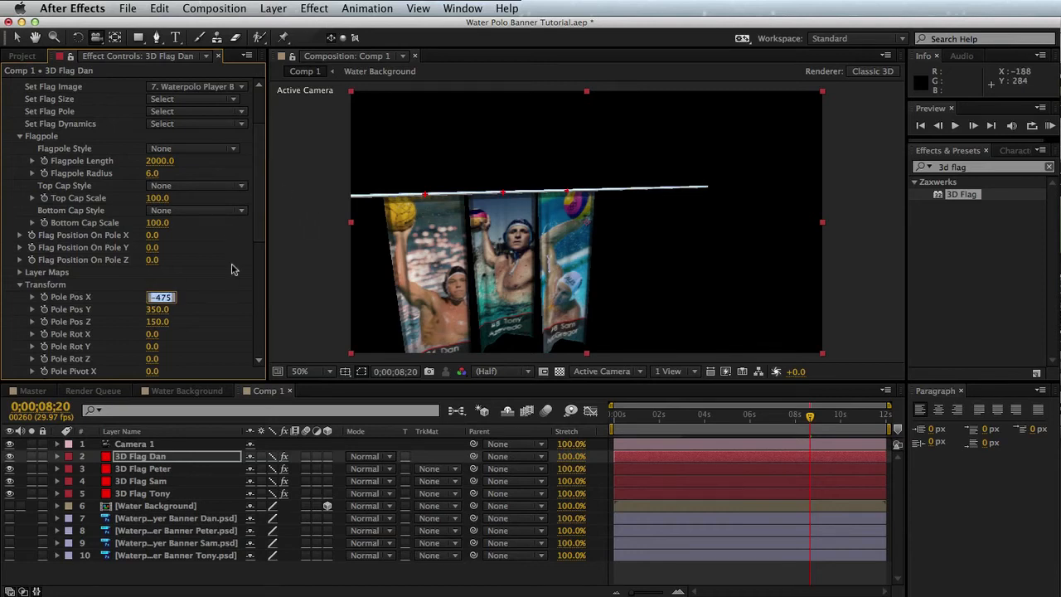
type("275")
key("Return")
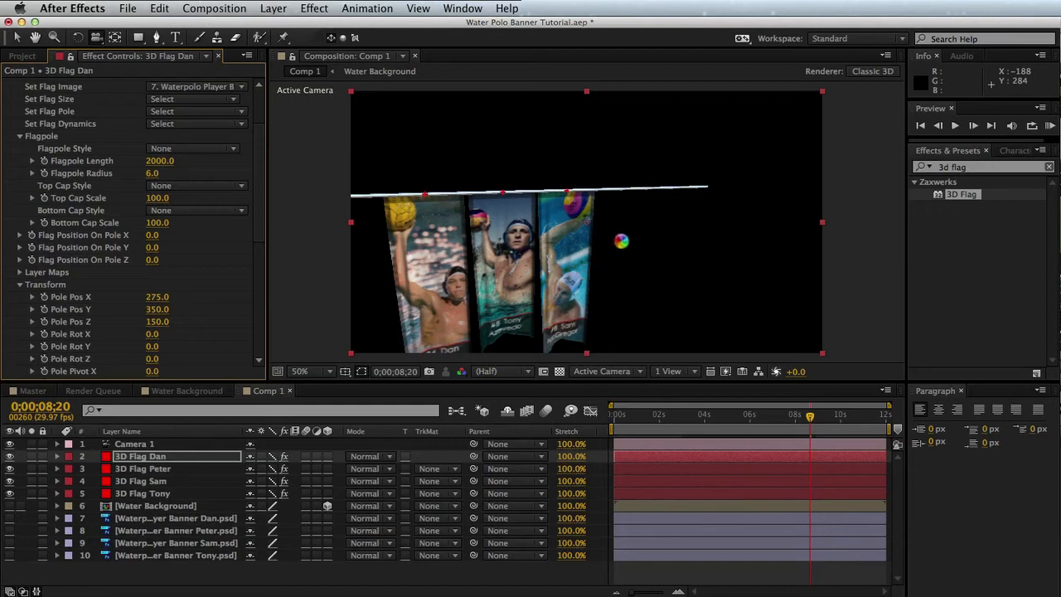
left_click(157, 297)
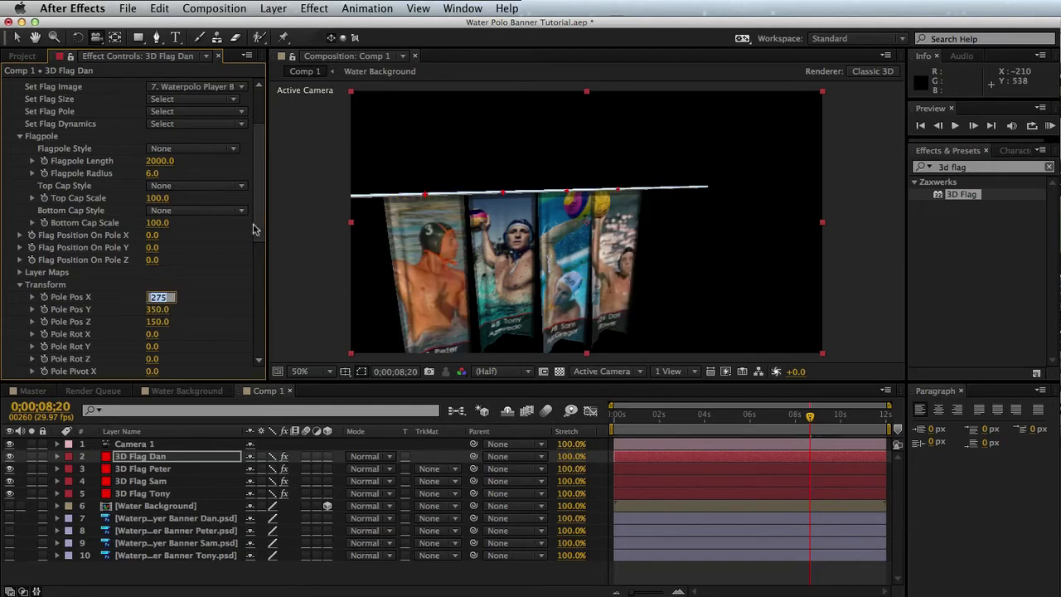
type("300")
key("Return")
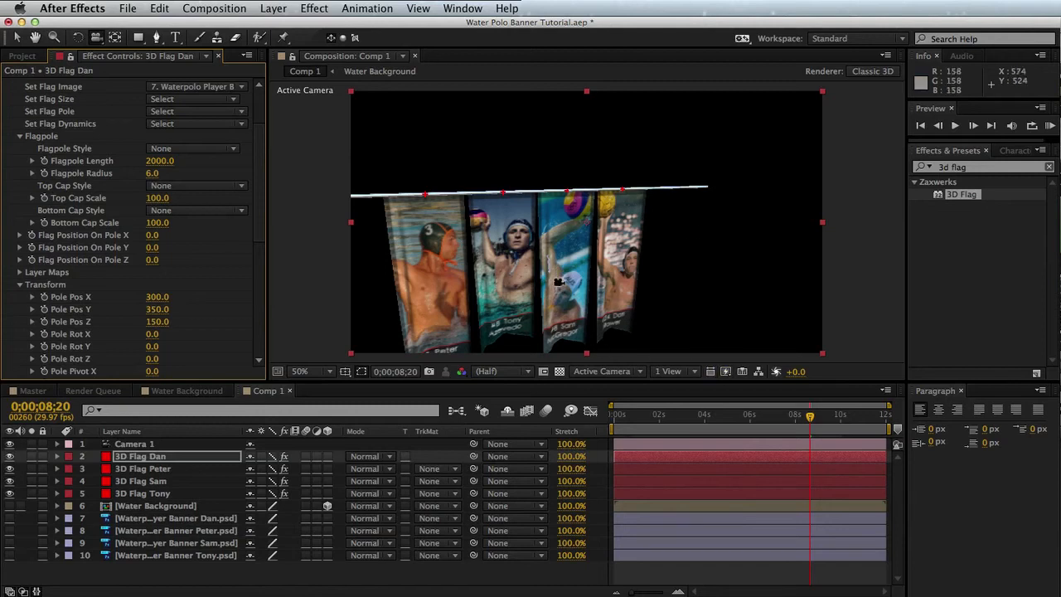
- Orbit the camera around the banners and track it until all four hang fully inside the frame
left_click_drag(557, 271, 542, 261)
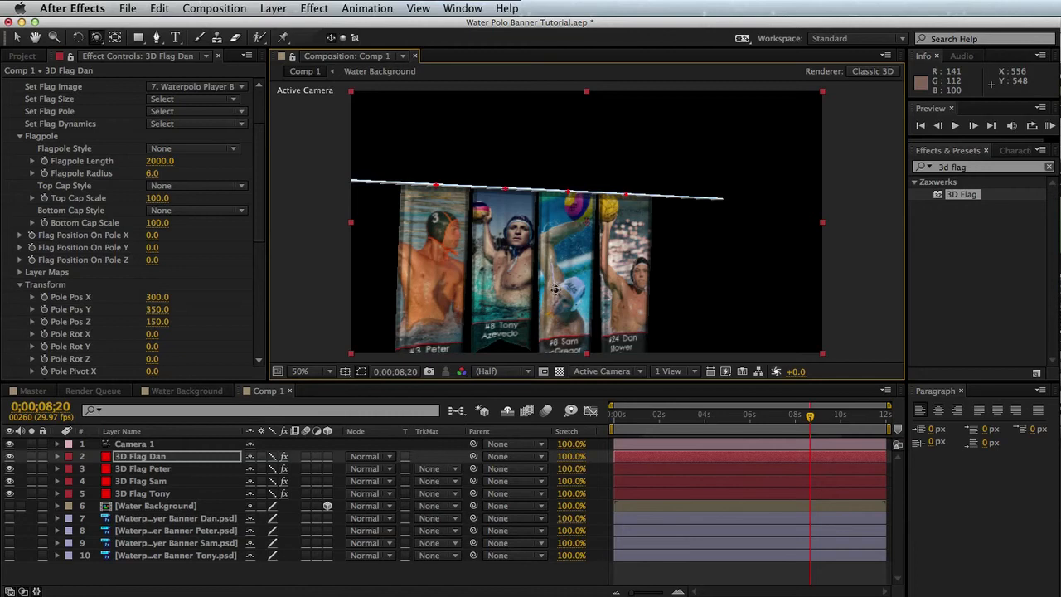
key("c")
left_click_drag(567, 298, 573, 220)
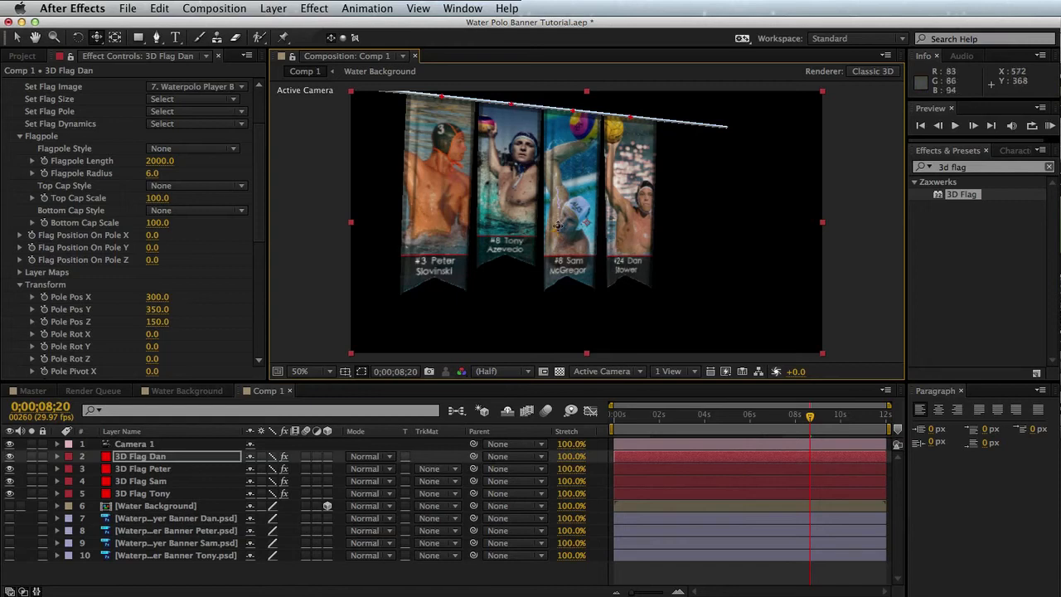
- Reduce the flag height of 3D Flag Dan in the 3D Flag set-up to match the Tony banner
left_click(164, 456)
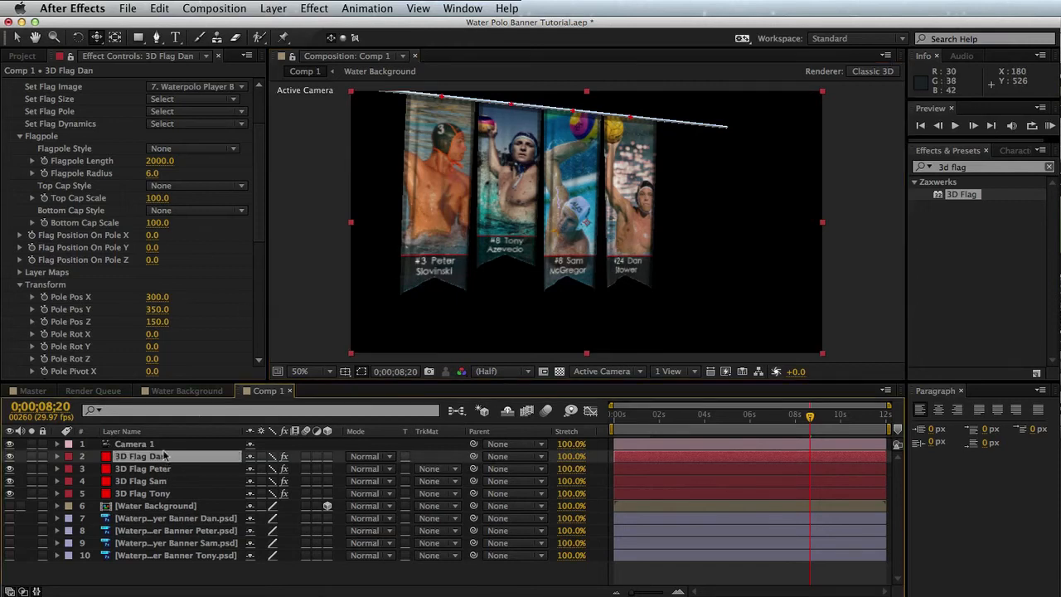
left_click_drag(261, 238, 260, 124)
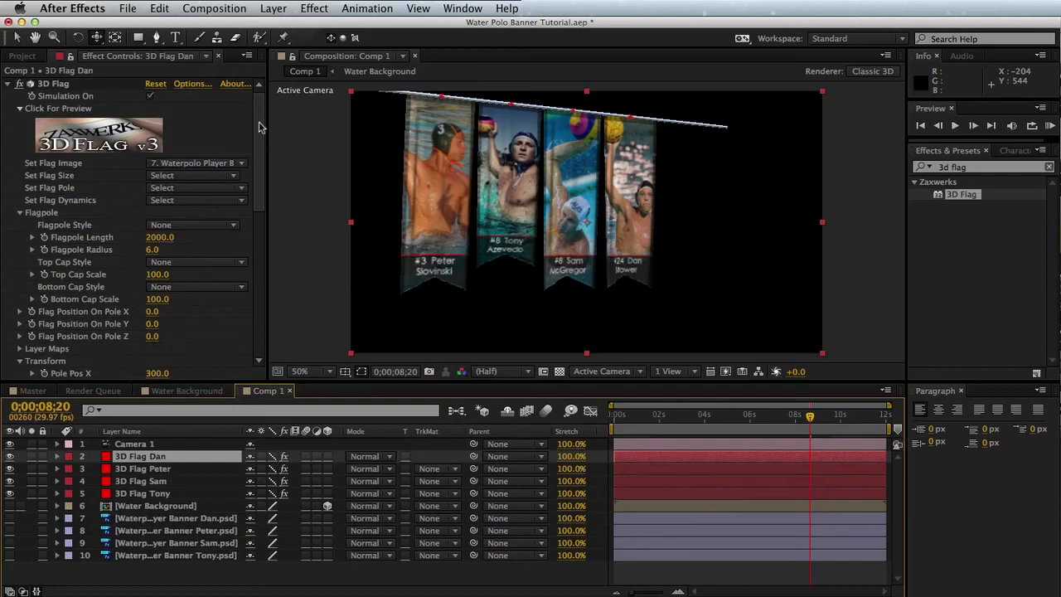
left_click(151, 136)
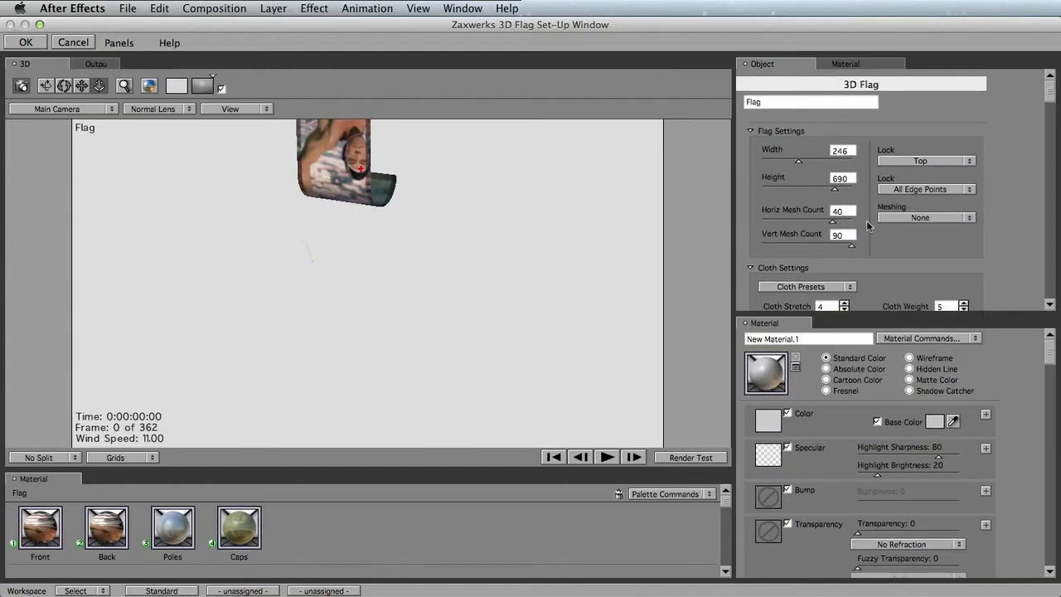
double_click(843, 179)
left_click(25, 43)
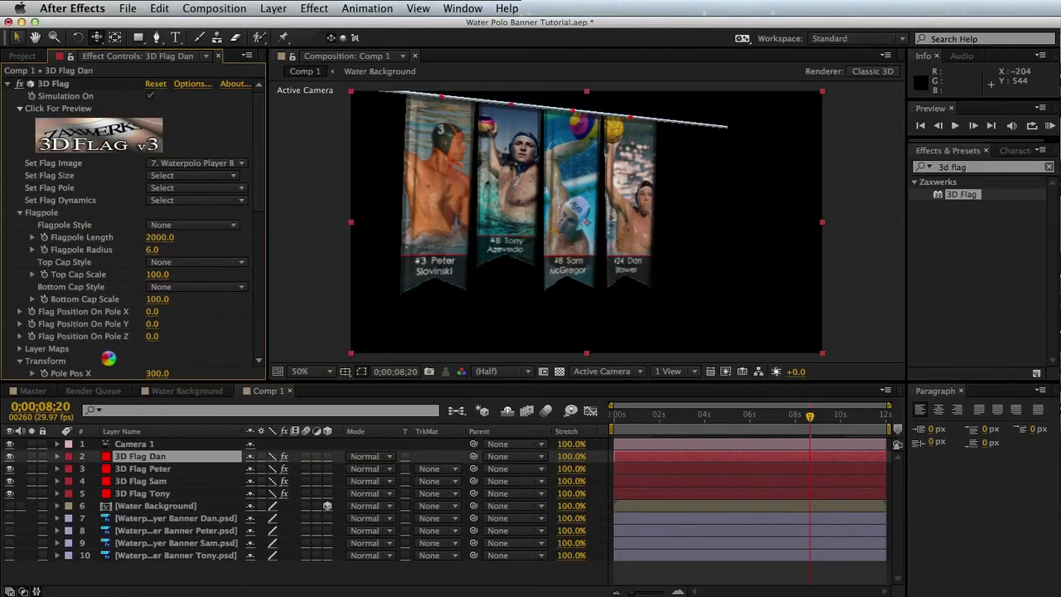
- Set the flag height of 3D Flag Peter to 600 in the 3D Flag set-up
left_click(160, 469)
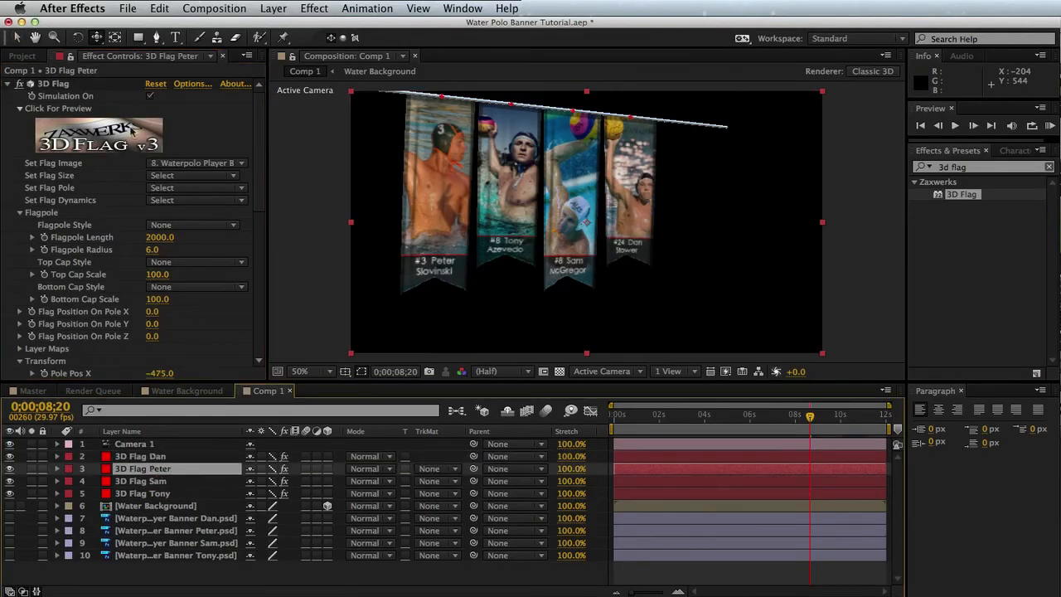
left_click(131, 128)
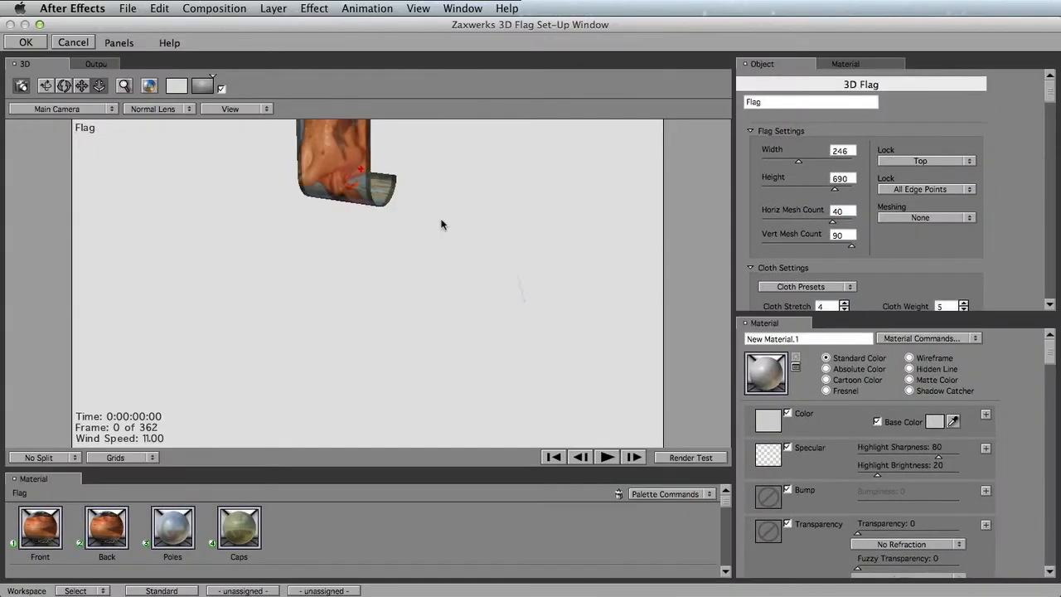
double_click(843, 178)
type("600")
key("Return")
left_click(13, 45)
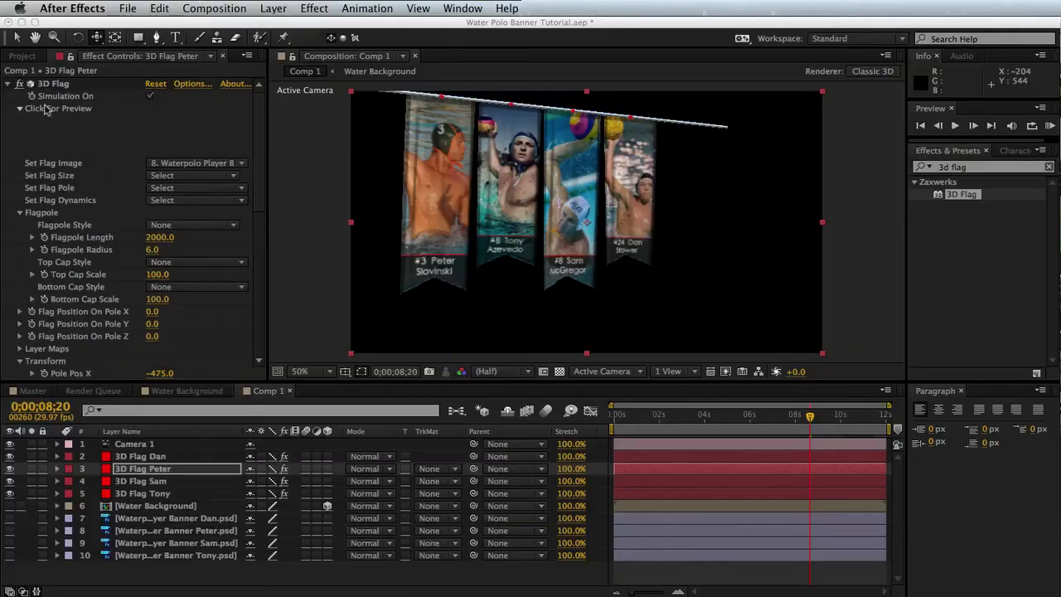
- Set the flag height of 3D Flag Sam to 600 in the 3D Flag set-up
left_click(166, 483)
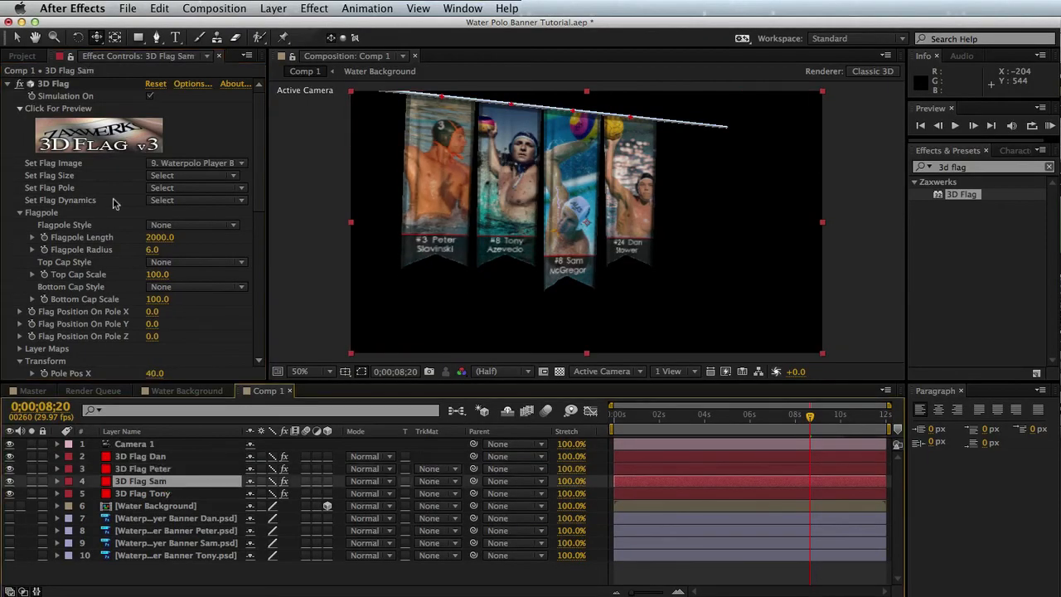
left_click(121, 130)
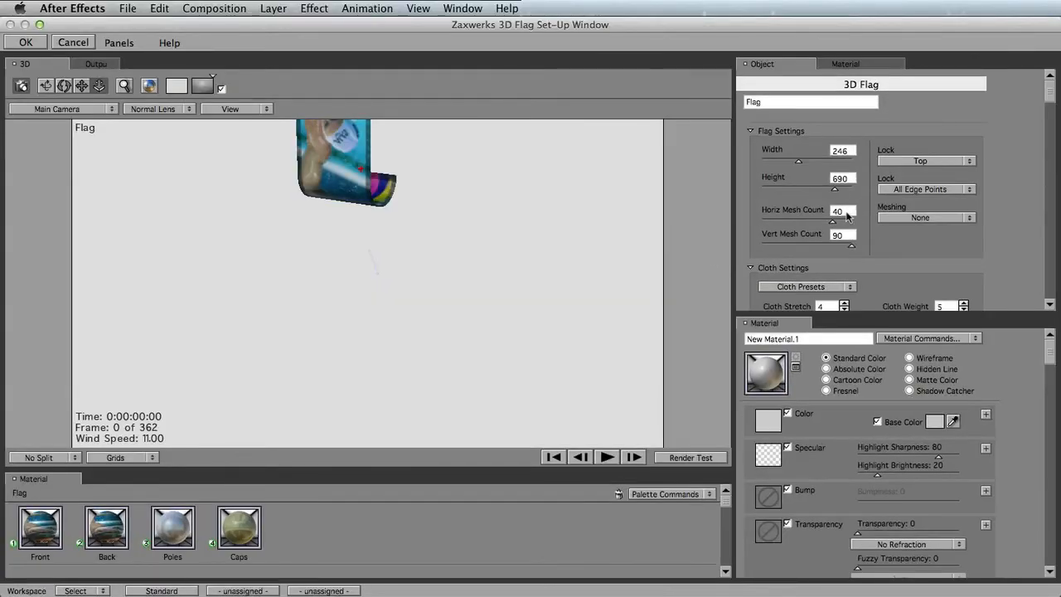
double_click(840, 178)
type("600")
key("Return")
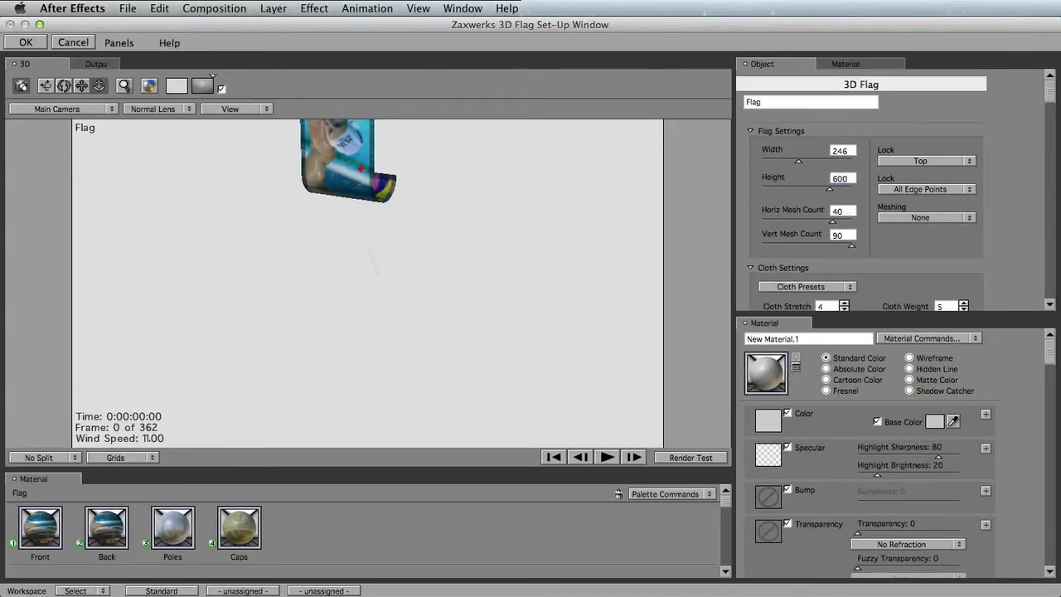
left_click(25, 43)
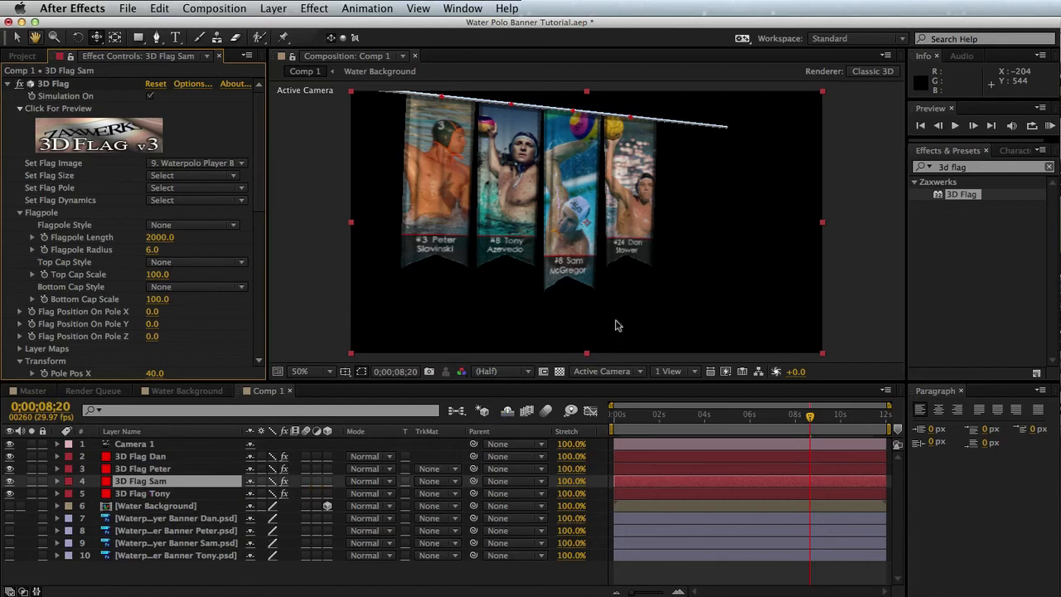
- Make the Water Background layer visible and orbit the camera to another angle on the banners
left_click(8, 507)
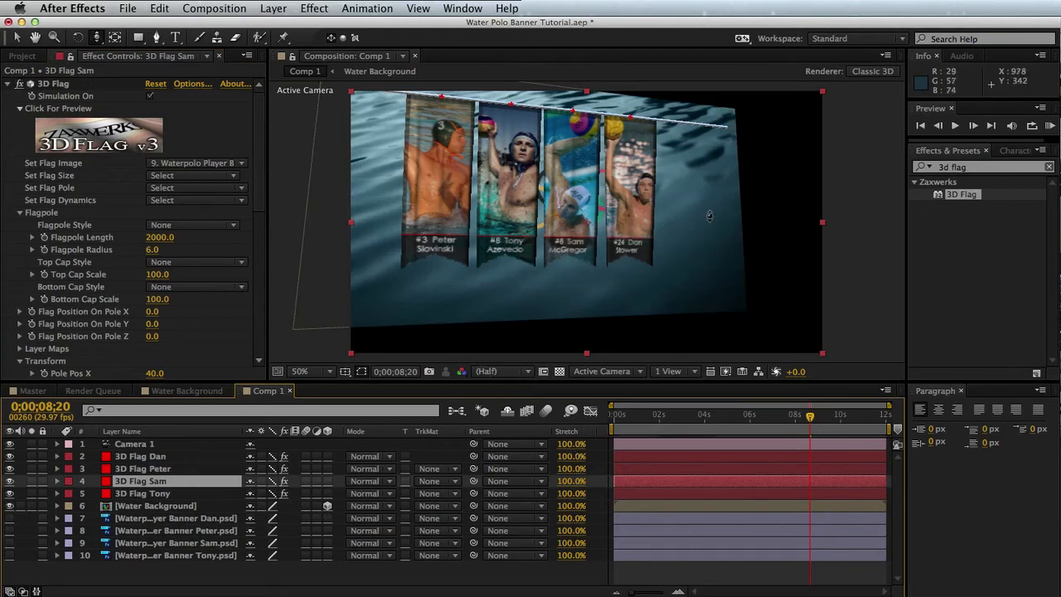
key("c")
left_click_drag(709, 215, 694, 239)
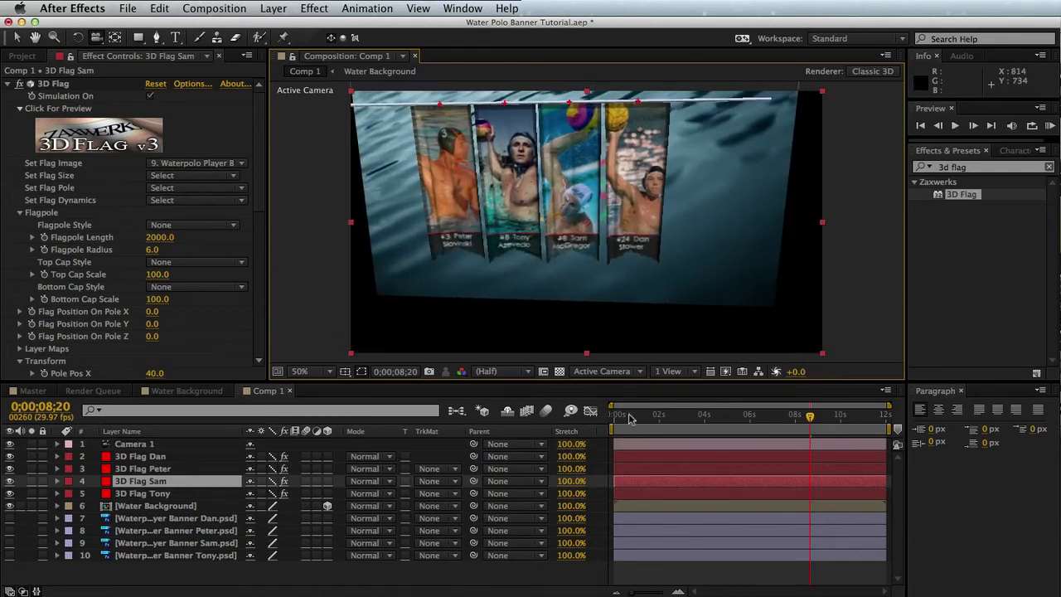
- Check the banners at 0;00;00;20, 0;00;01;16 and 0;00;07;01, and move the 3D Flag Peter layer directly below 3D Flag Tony
left_click(628, 415)
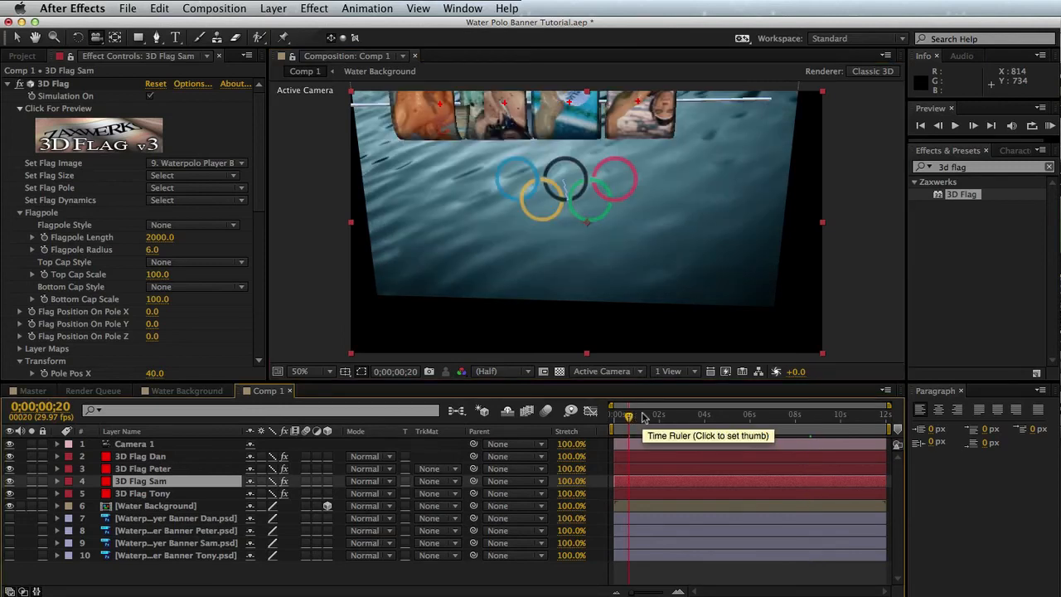
left_click(649, 416)
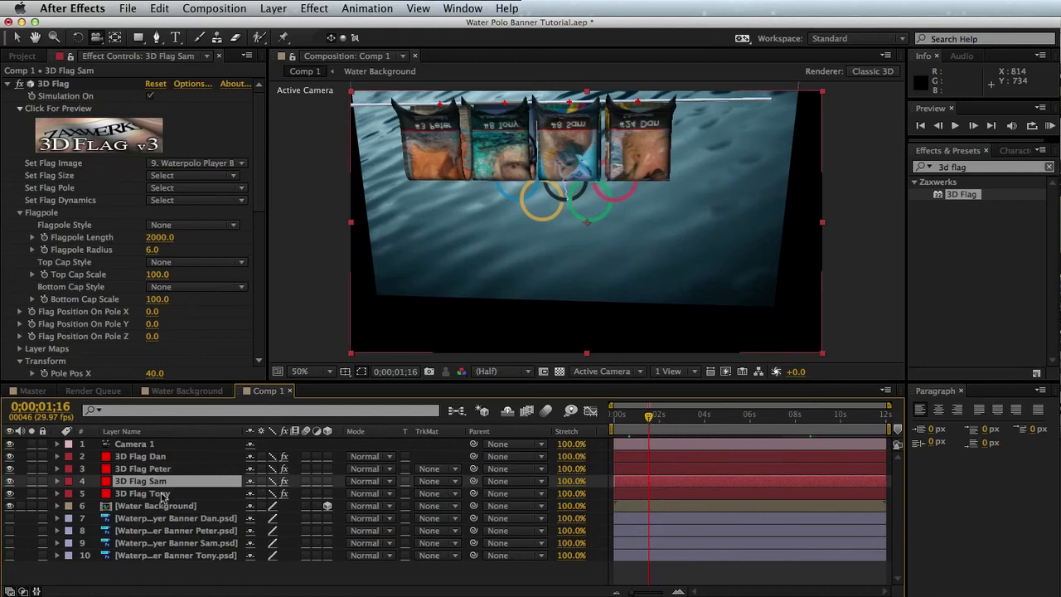
left_click(141, 456)
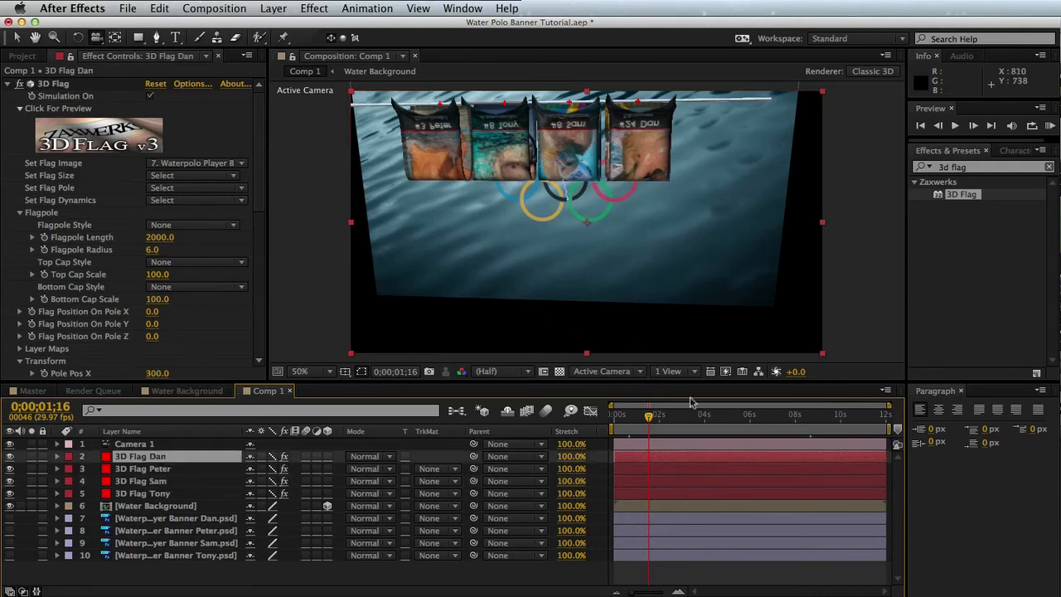
left_click(773, 417)
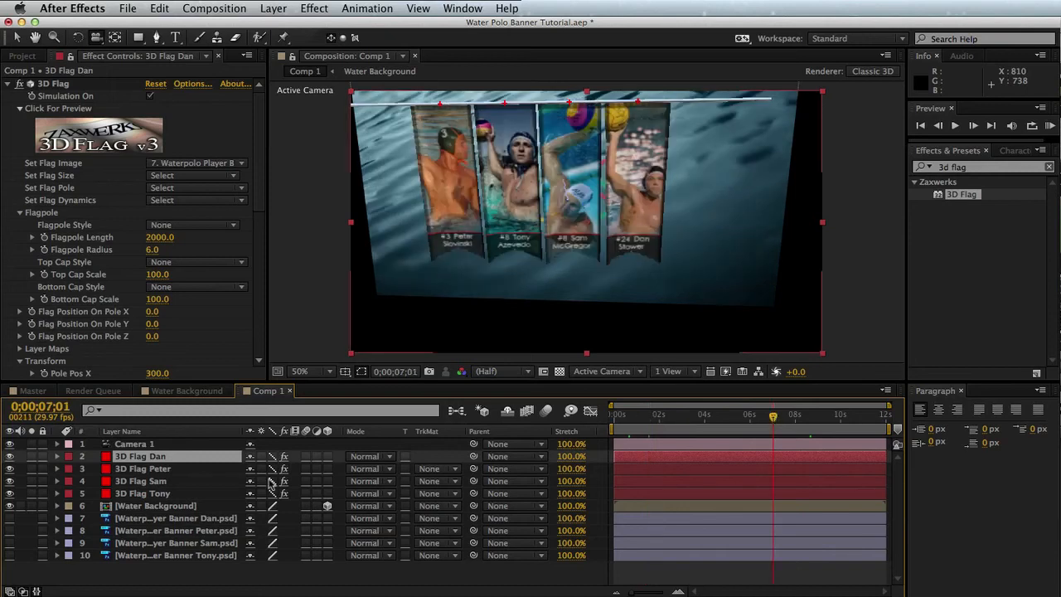
left_click_drag(160, 468, 158, 499)
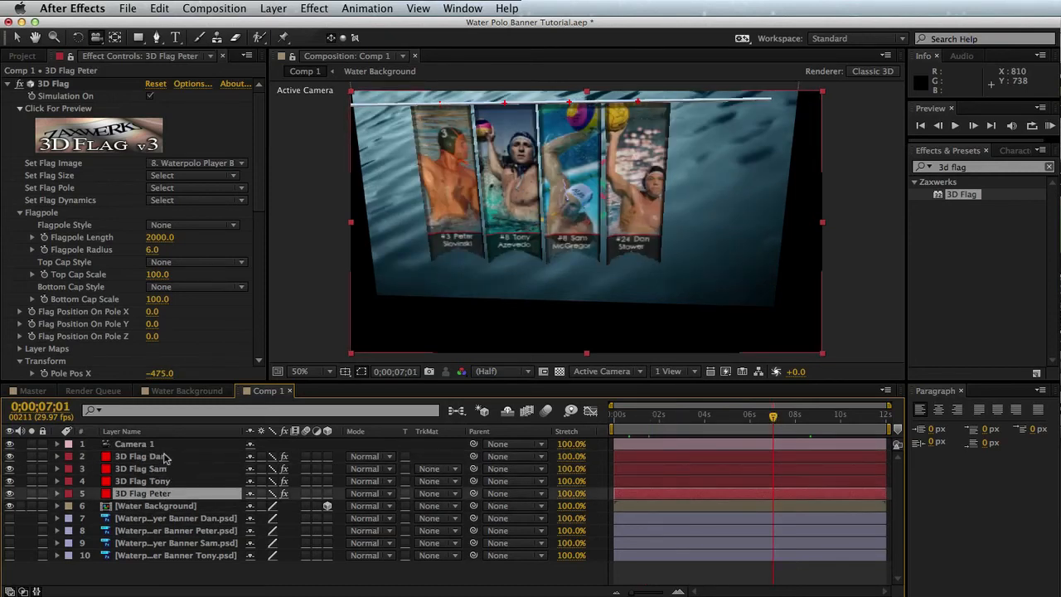
left_click(165, 456)
left_click_drag(257, 202, 268, 294)
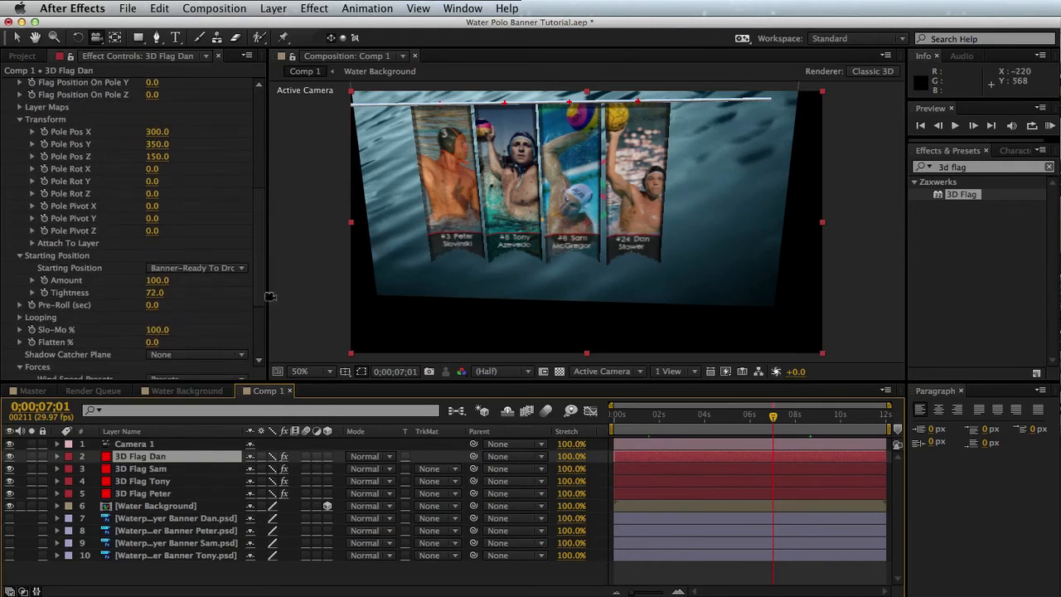
left_click(233, 257)
key("9")
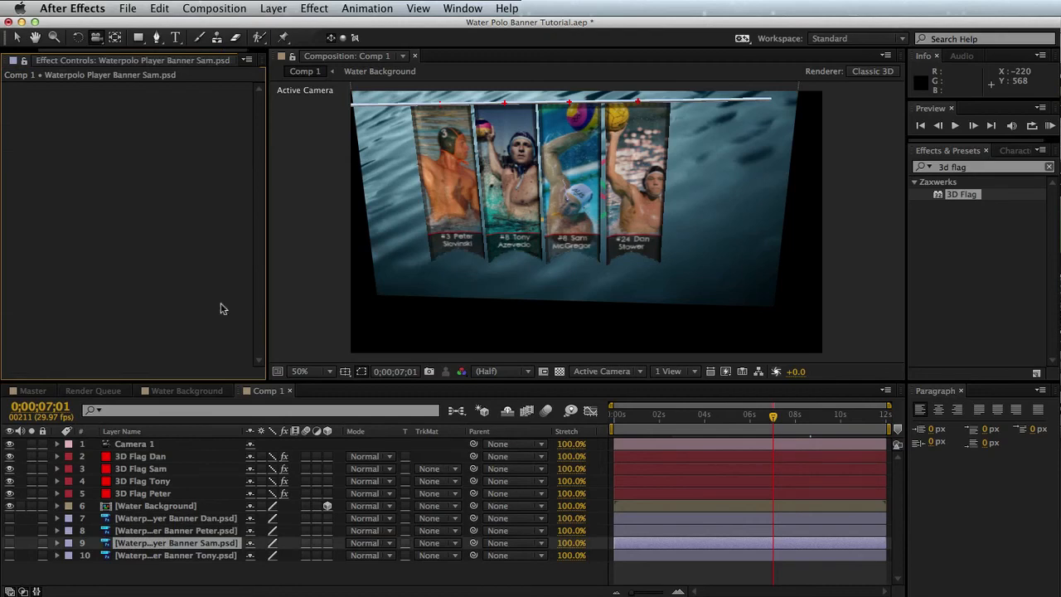
- Set the Starting Position Amount of 3D Flag Dan to 90
left_click(155, 457)
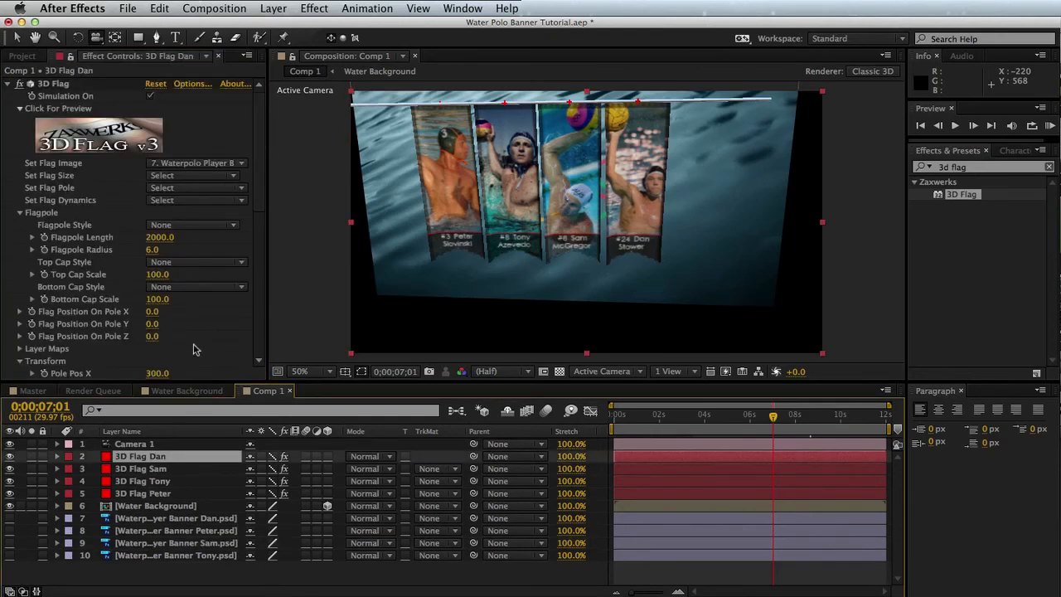
scroll(218, 329, "down", 5)
scroll(257, 228, "down", 5)
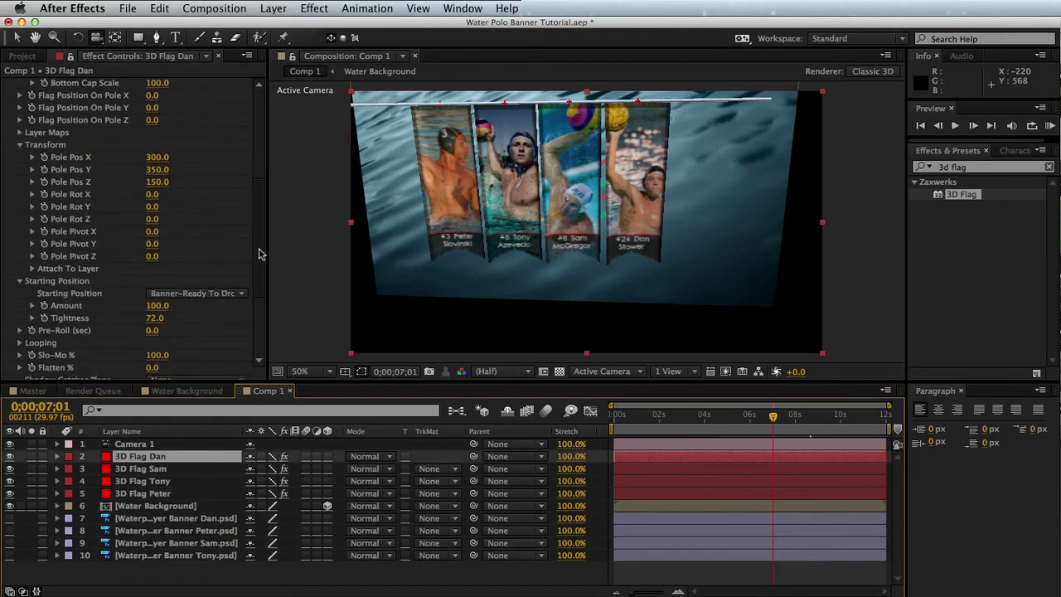
left_click(160, 237)
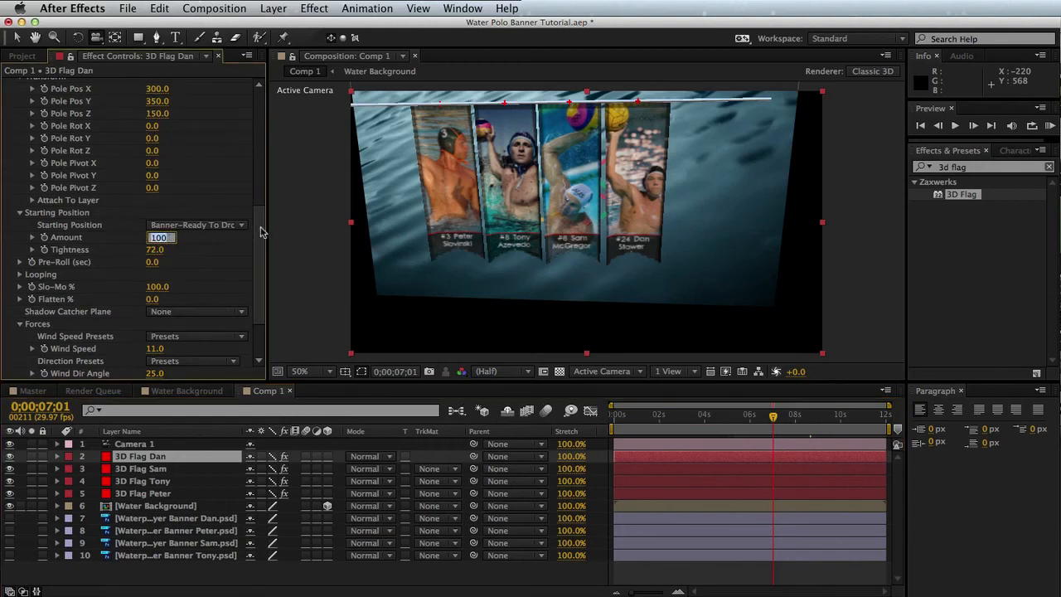
type("90")
key("Return")
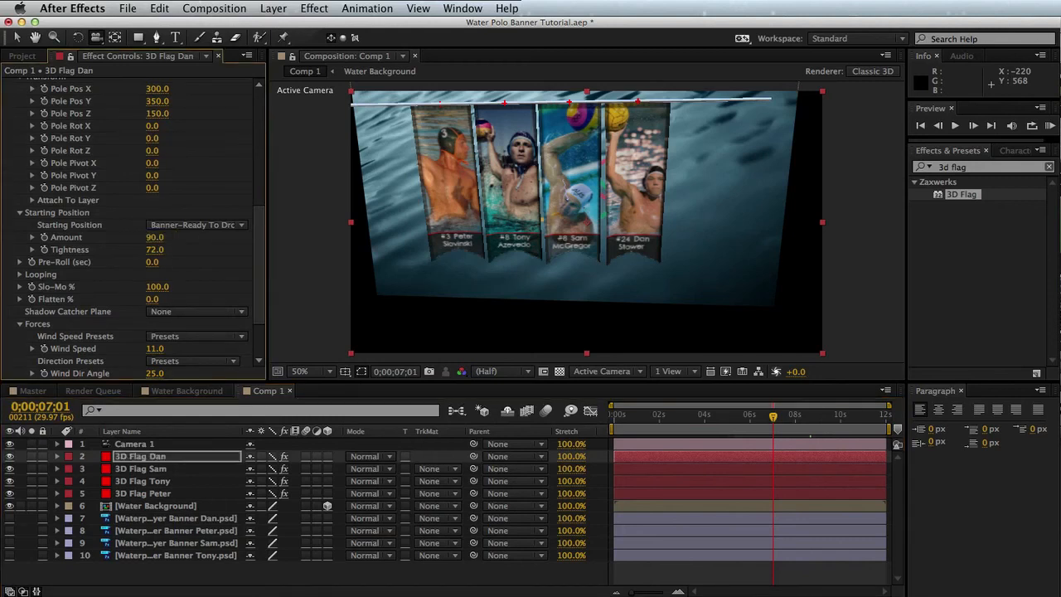
- Set the Starting Position Amount of 3D Flag Sam to 80
left_click(163, 470)
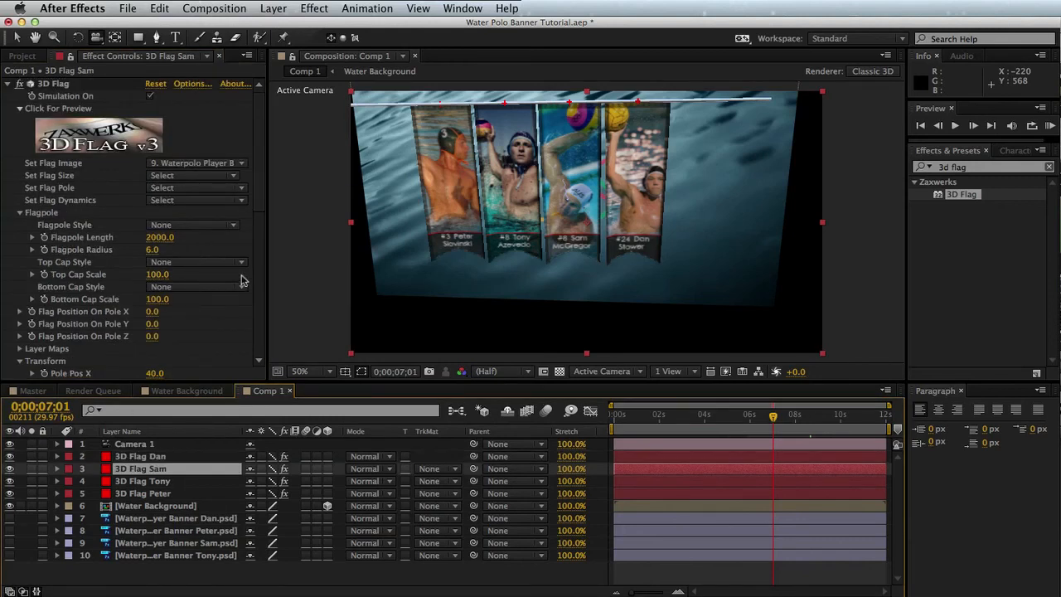
left_click_drag(259, 181, 260, 319)
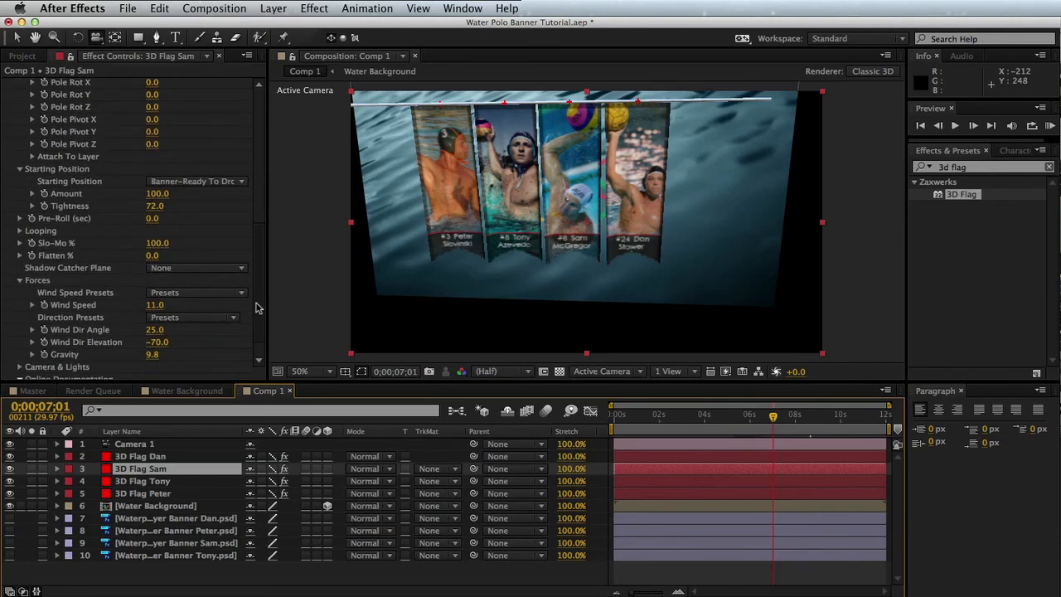
left_click(158, 194)
type("80")
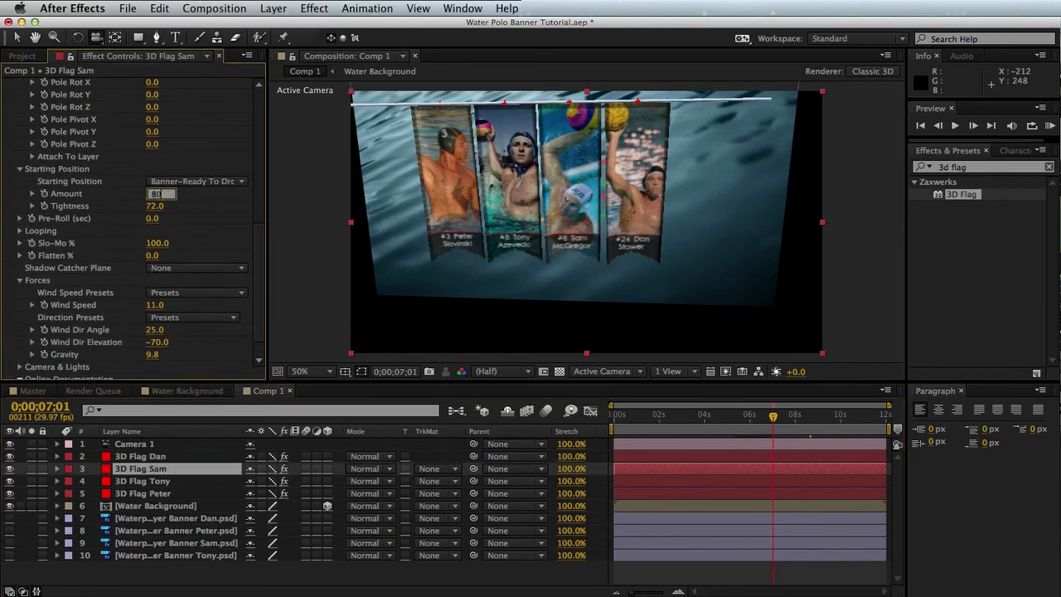
key("Return")
- Set the Starting Position Amount of 3D Flag Peter to 90
left_click(168, 495)
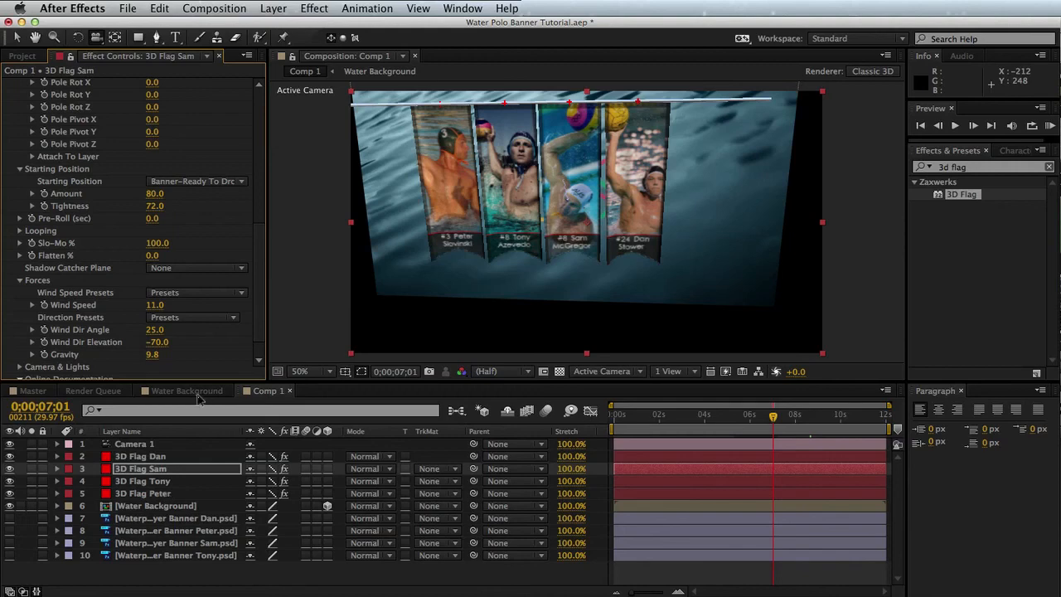
scroll(259, 210, "down", 10)
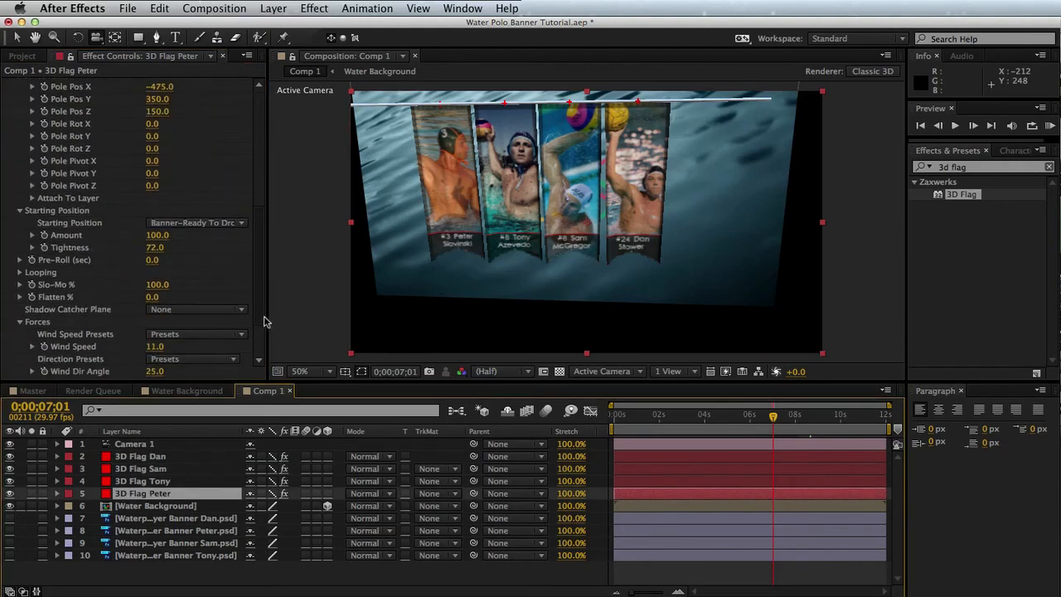
left_click(160, 167)
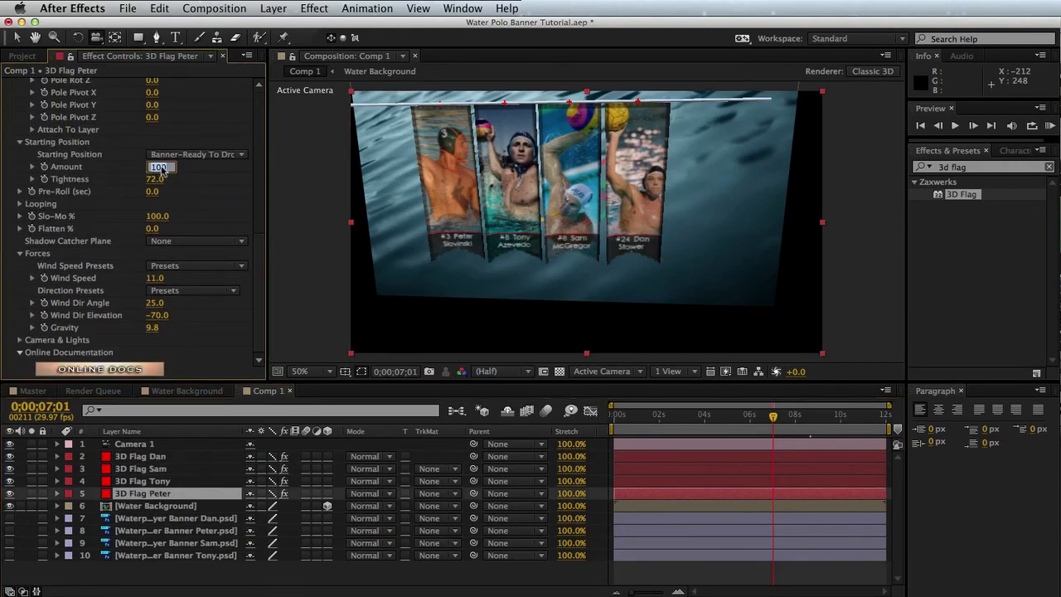
type("90")
key("Return")
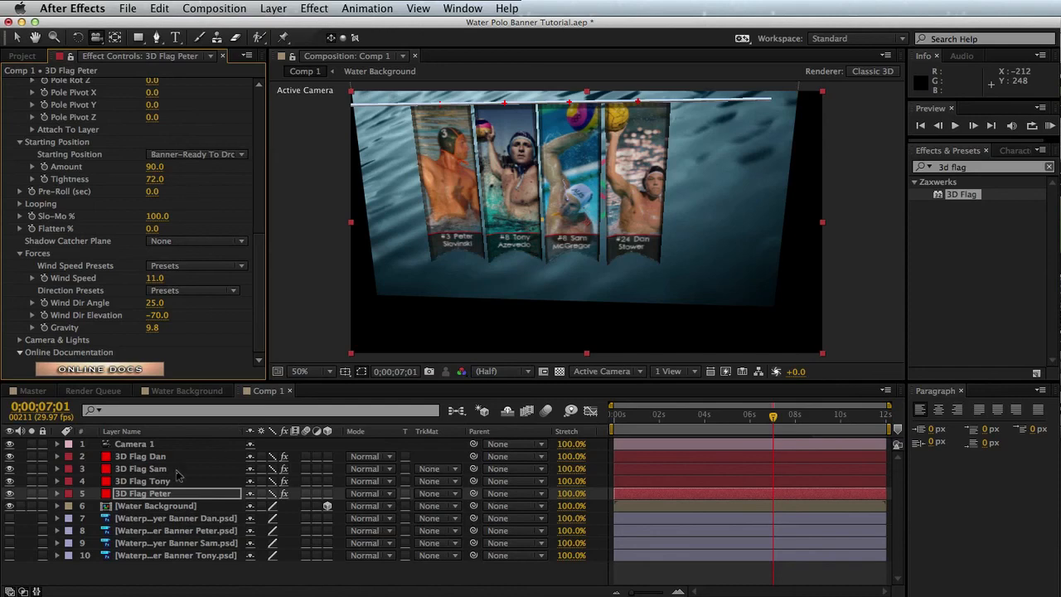
- Check how the four banners drop at 0;00;03;13, 0;00;05;23 and 0;00;00;13
left_click_drag(657, 417, 686, 423)
left_click(691, 418)
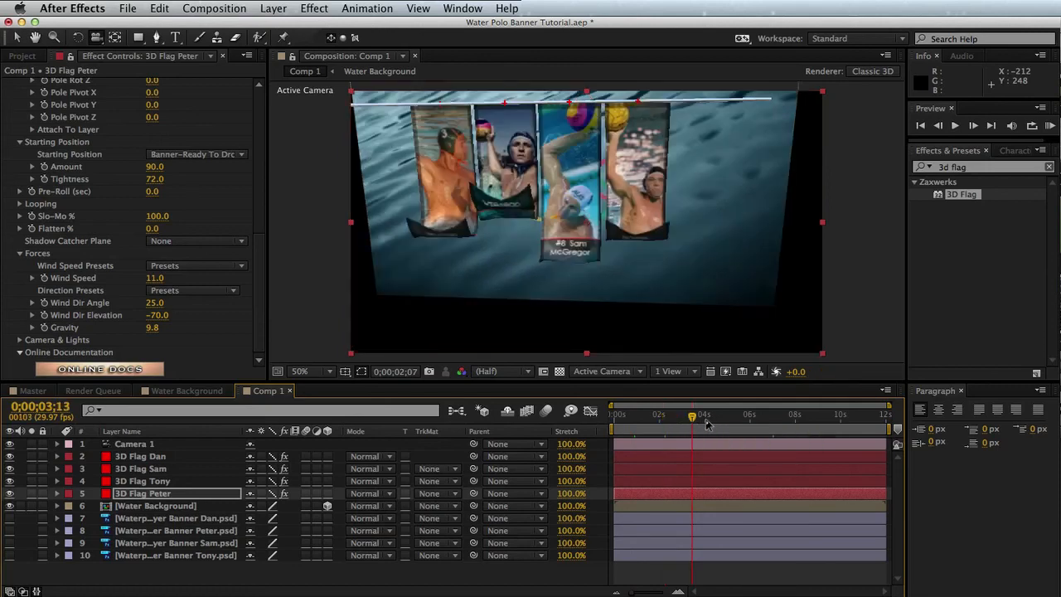
left_click_drag(729, 421, 748, 412)
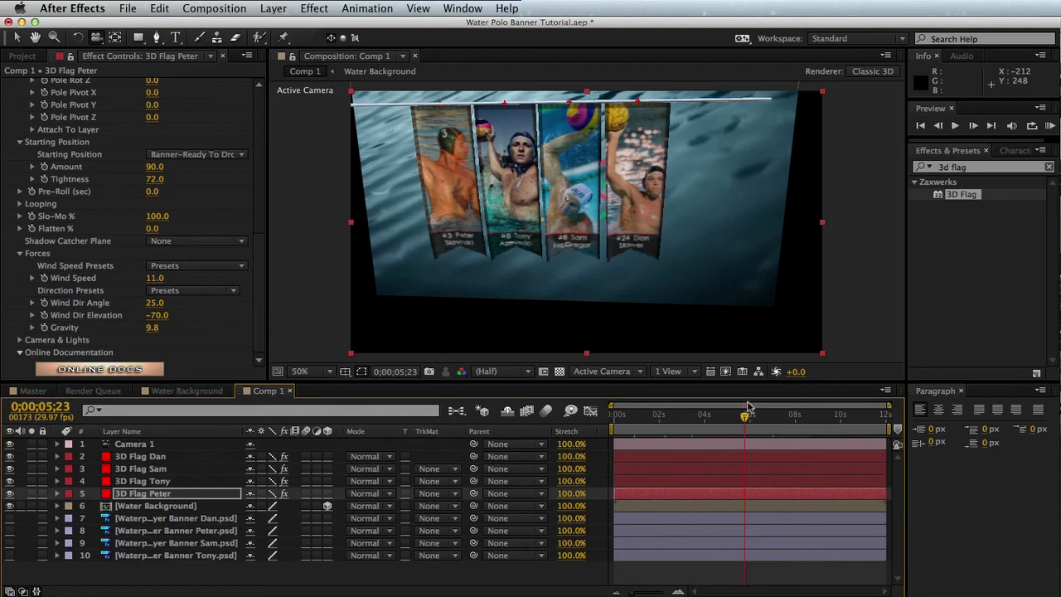
left_click(625, 419)
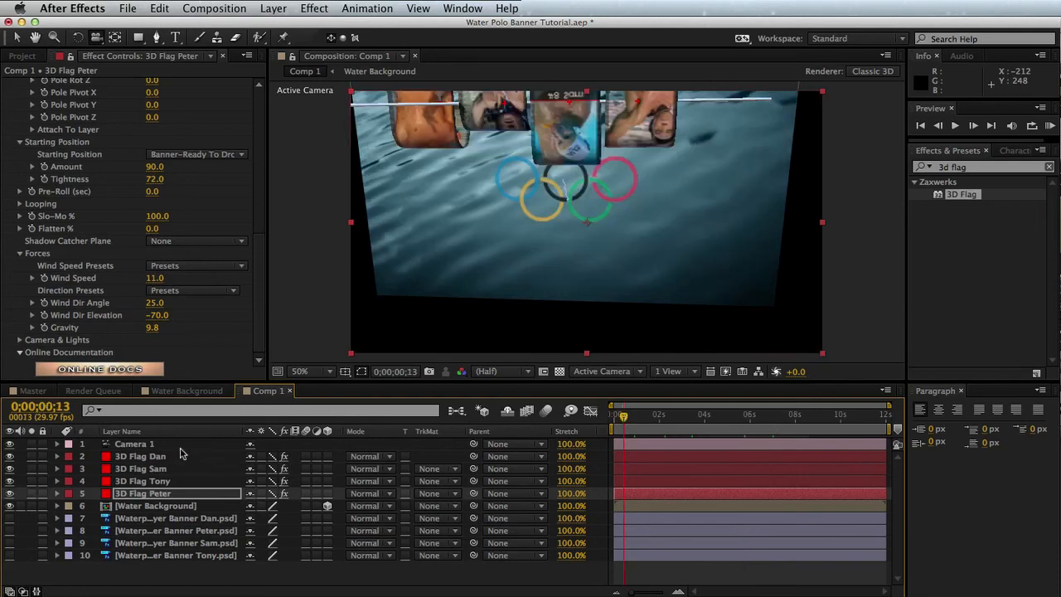
- Copy the Light 1 and Camera 1 layers from the Master composition into Comp 1 and delete Comp 1's original Camera 1
left_click(33, 390)
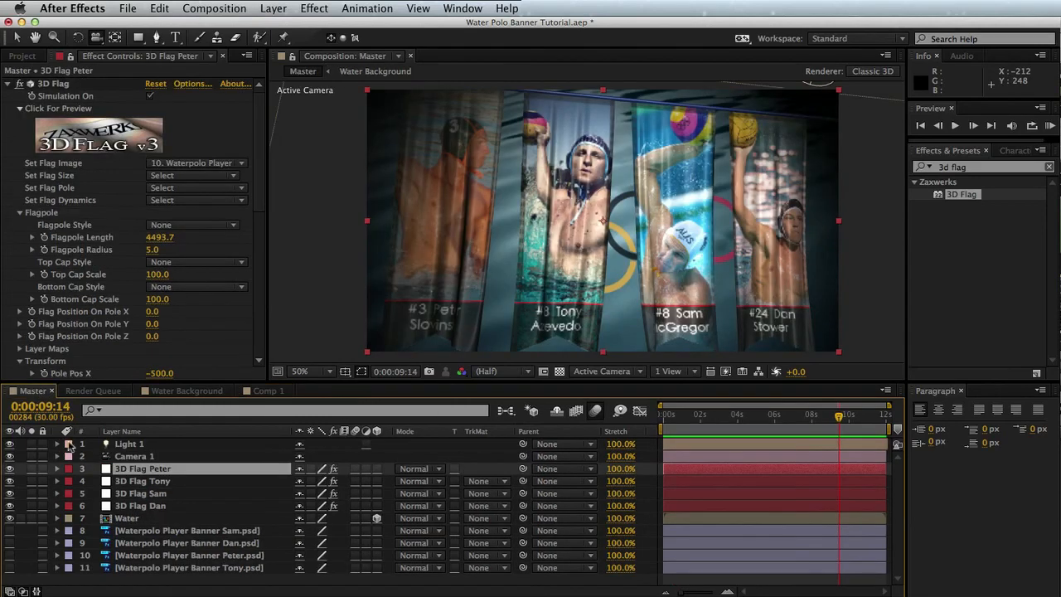
left_click(130, 457)
left_click(131, 446, "shift")
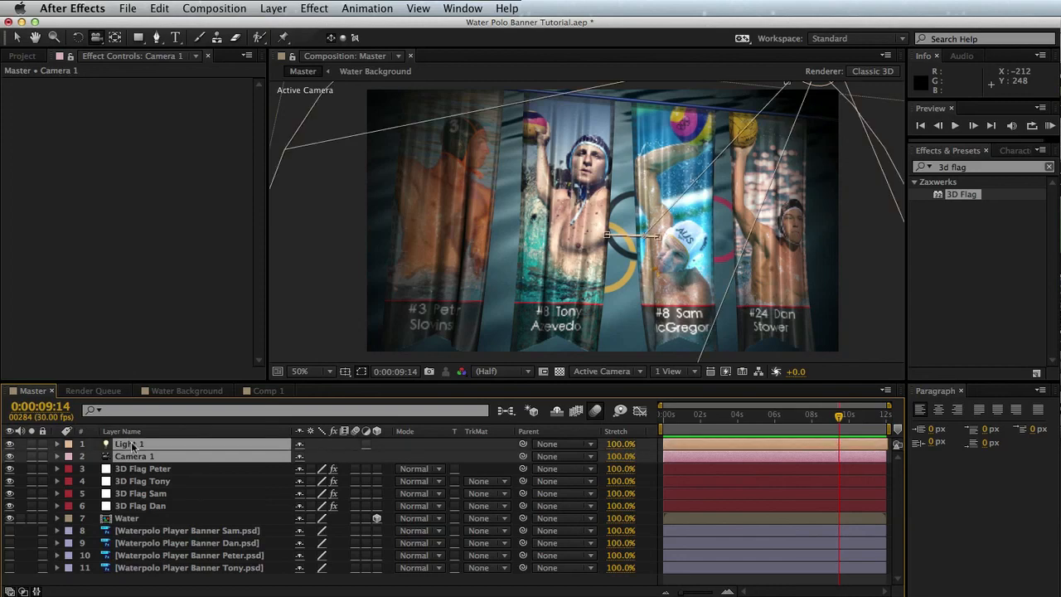
left_click(273, 390)
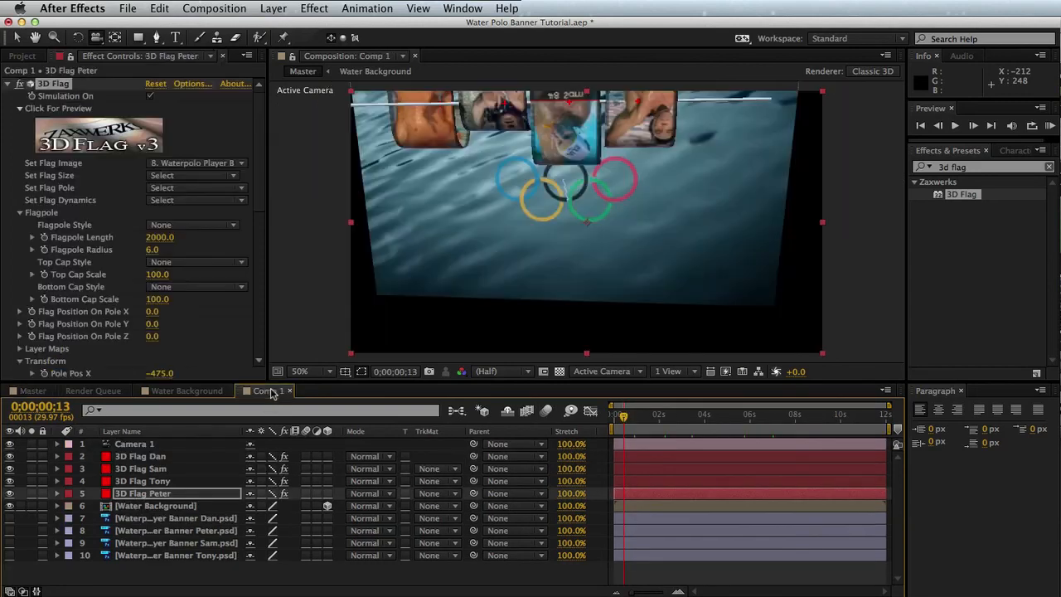
left_click(151, 445)
key("super+v")
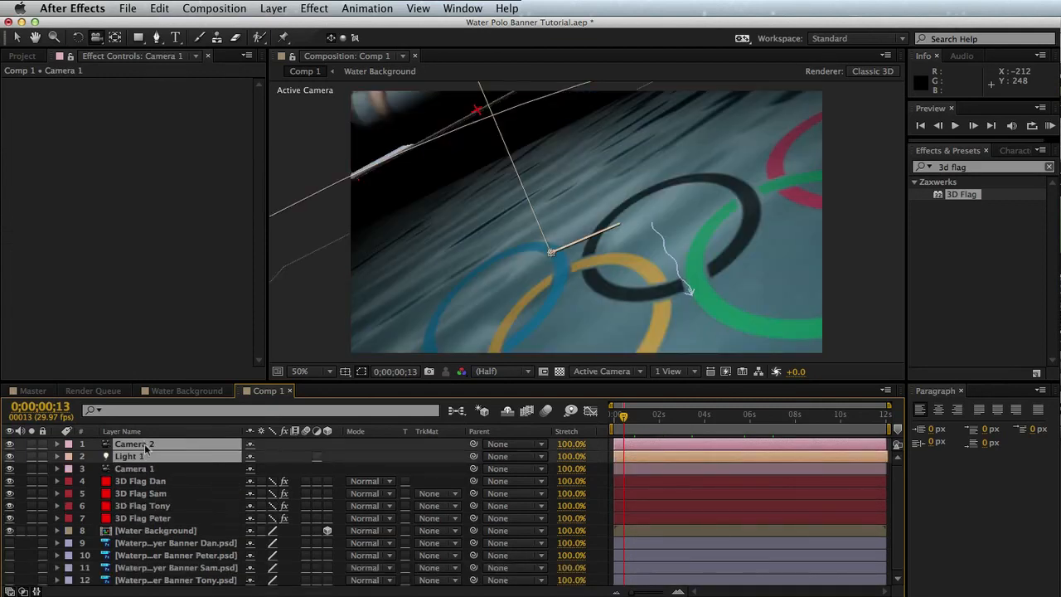
left_click(131, 469)
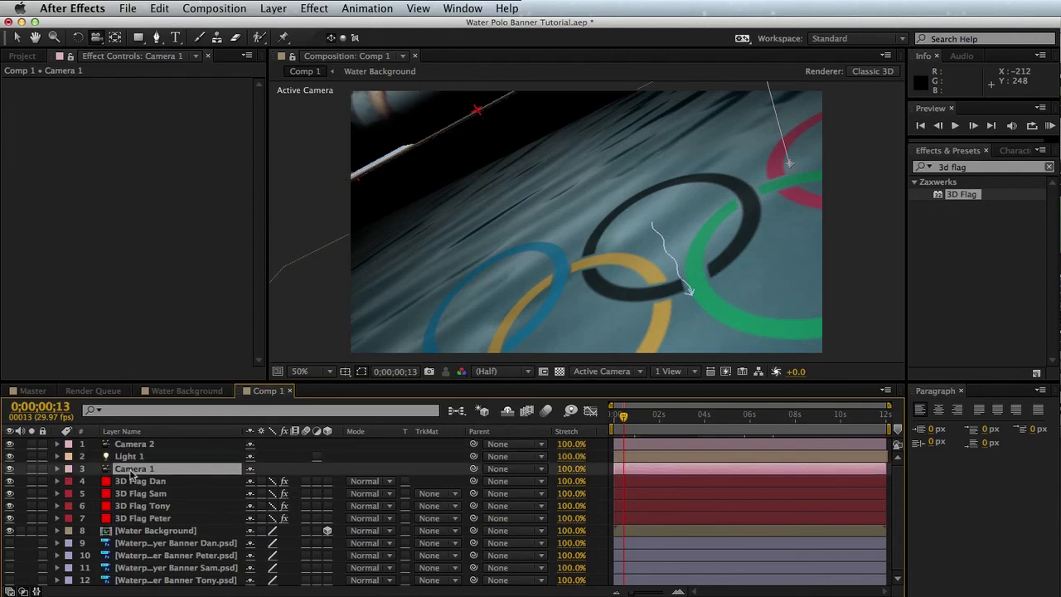
key("Delete")
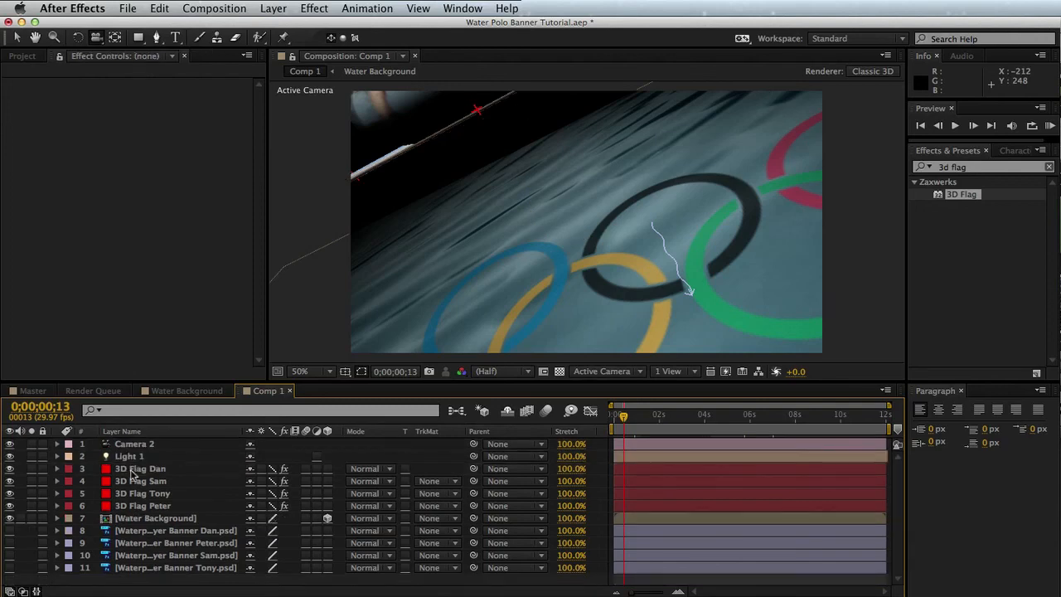
- Check the pasted camera move and lighting at 0;00;02;29, 0;00;07;26 and 0;00;09;08
left_click(647, 414)
left_click(682, 417)
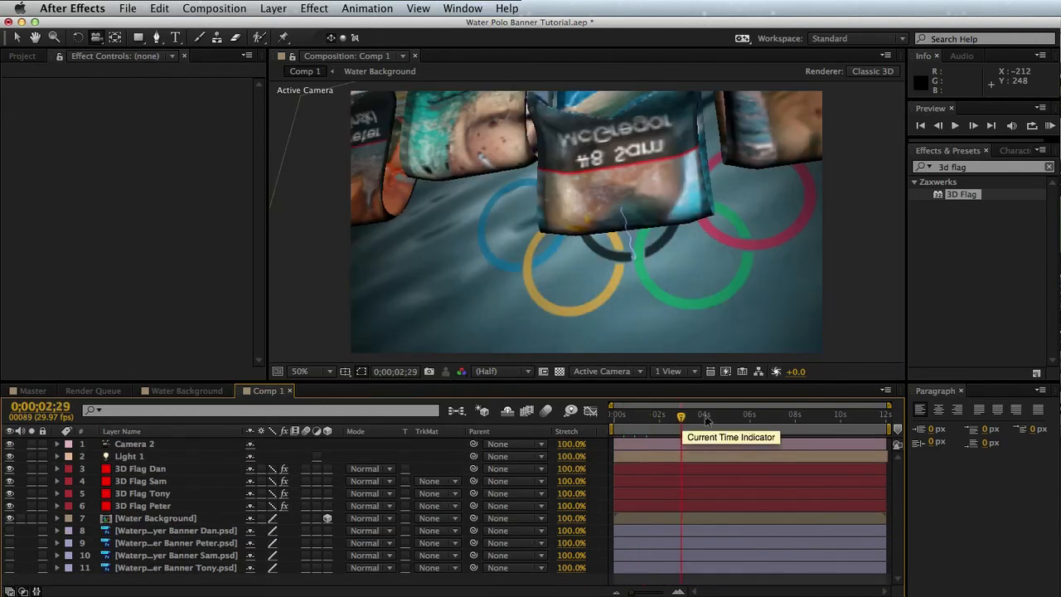
left_click(721, 417)
left_click_drag(721, 417, 793, 417)
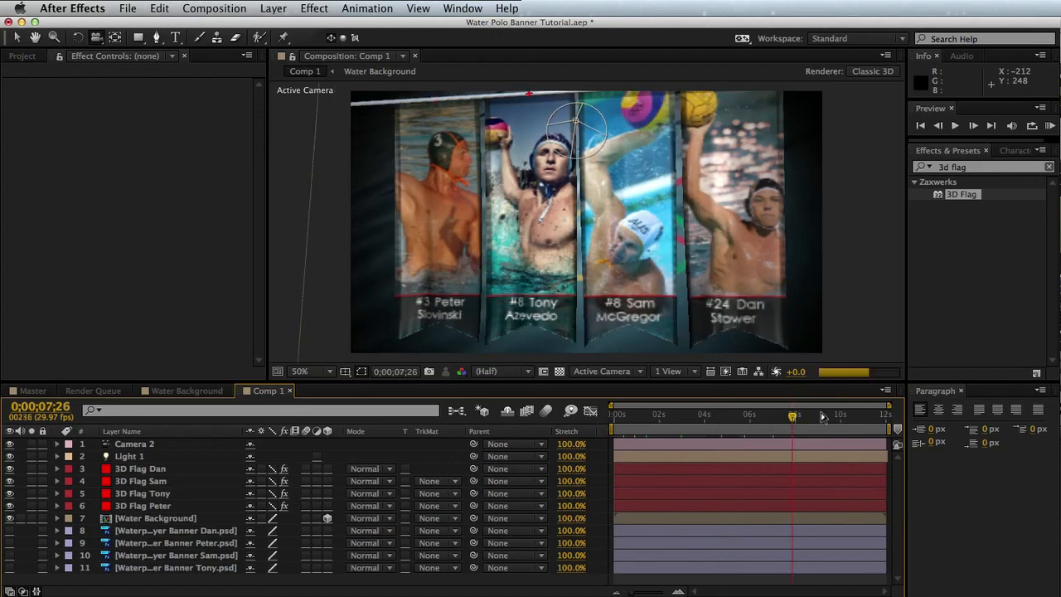
left_click(824, 415)
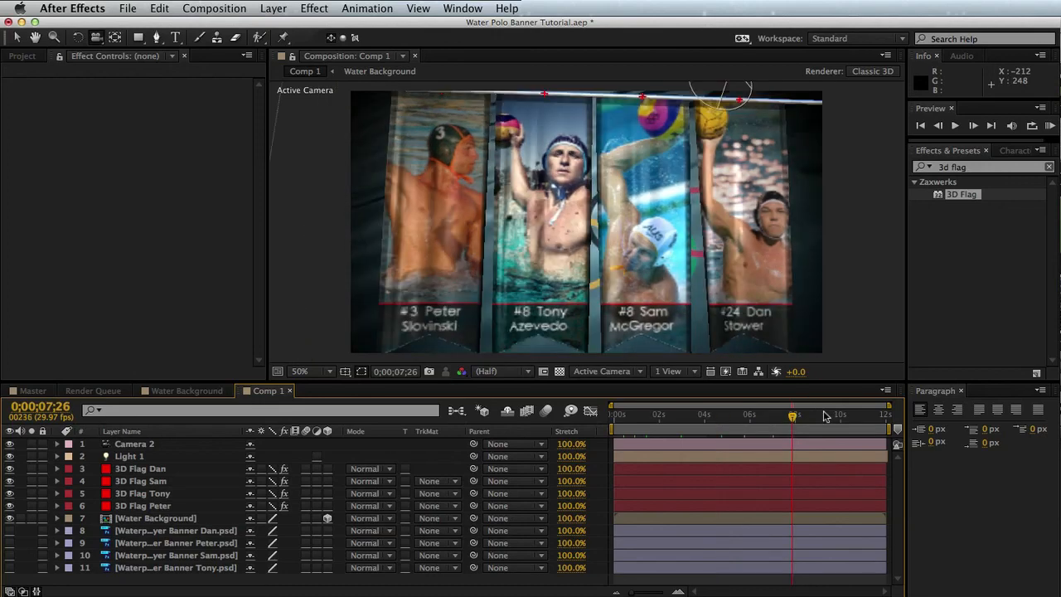
- Switch the Dan, Sam, Tony and Peter 3D Flag layers to best quality and go to 0;00;08;05
left_click(272, 469)
left_click(273, 481)
left_click(272, 493)
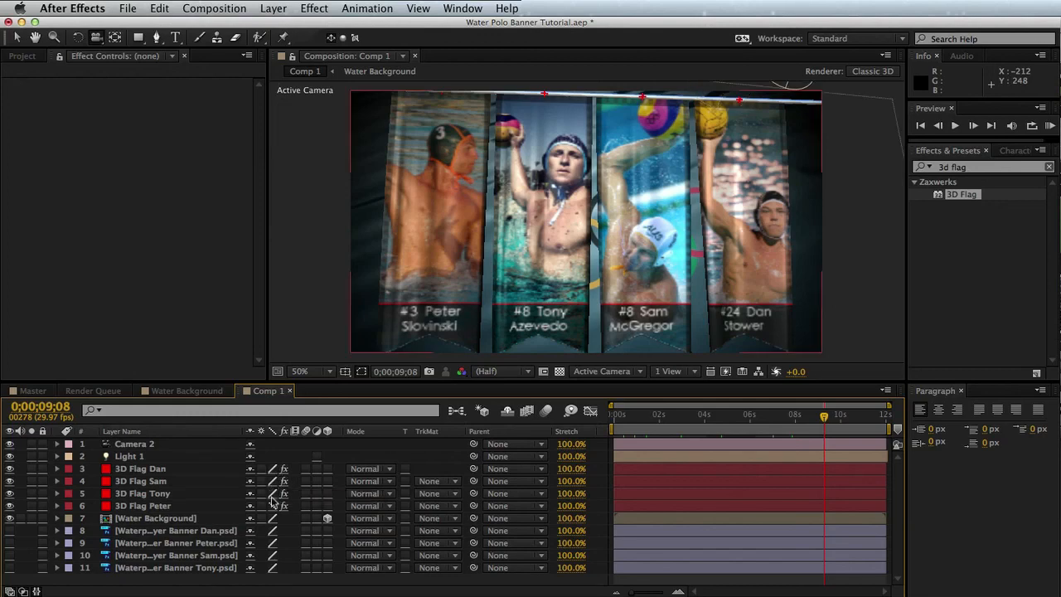
left_click(272, 505)
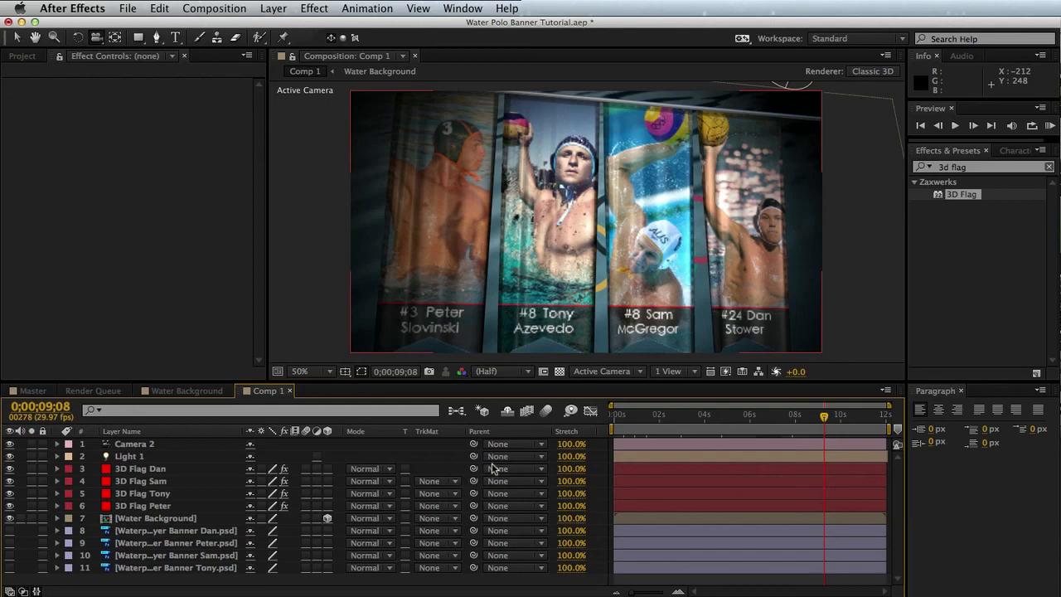
left_click(797, 414)
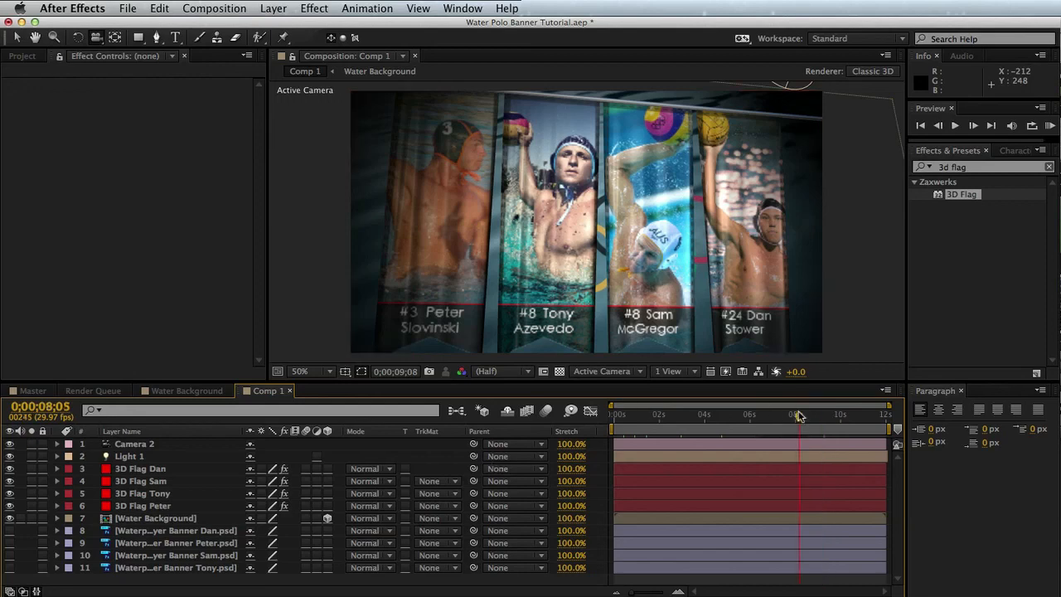